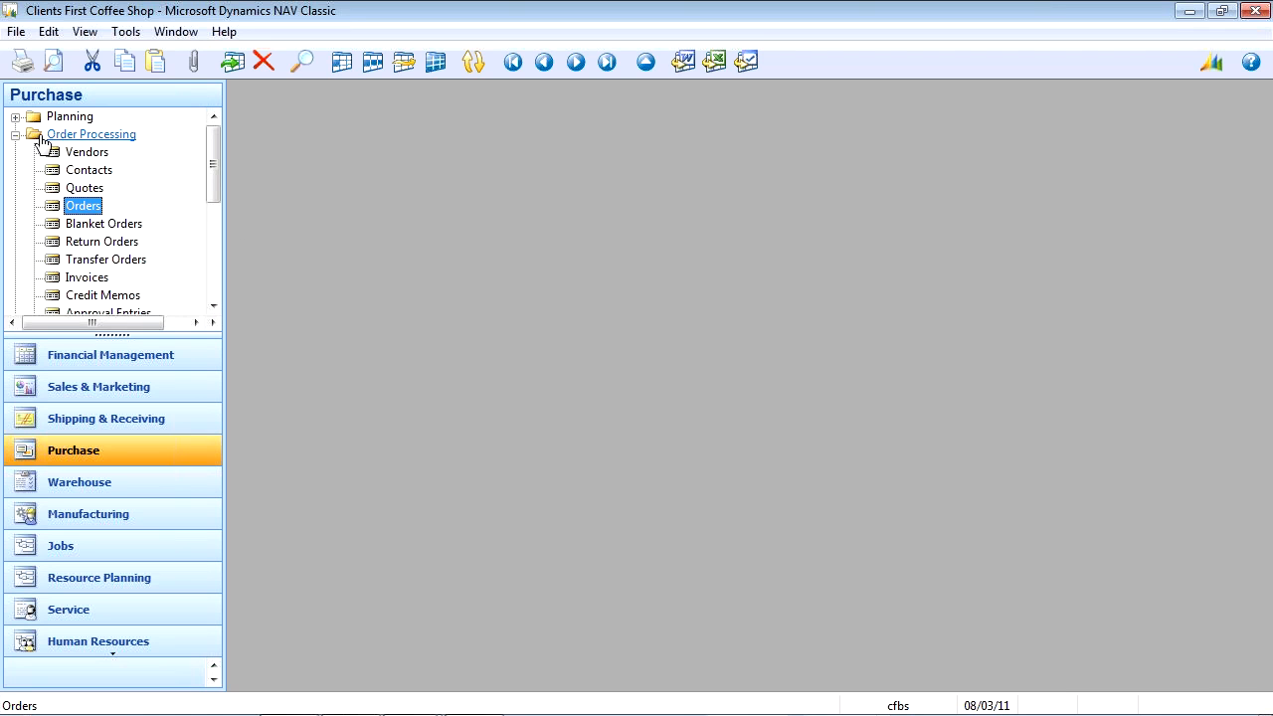
Open the purchase orders under Order Processing and reposition the order window in the workspace.
click(79, 216)
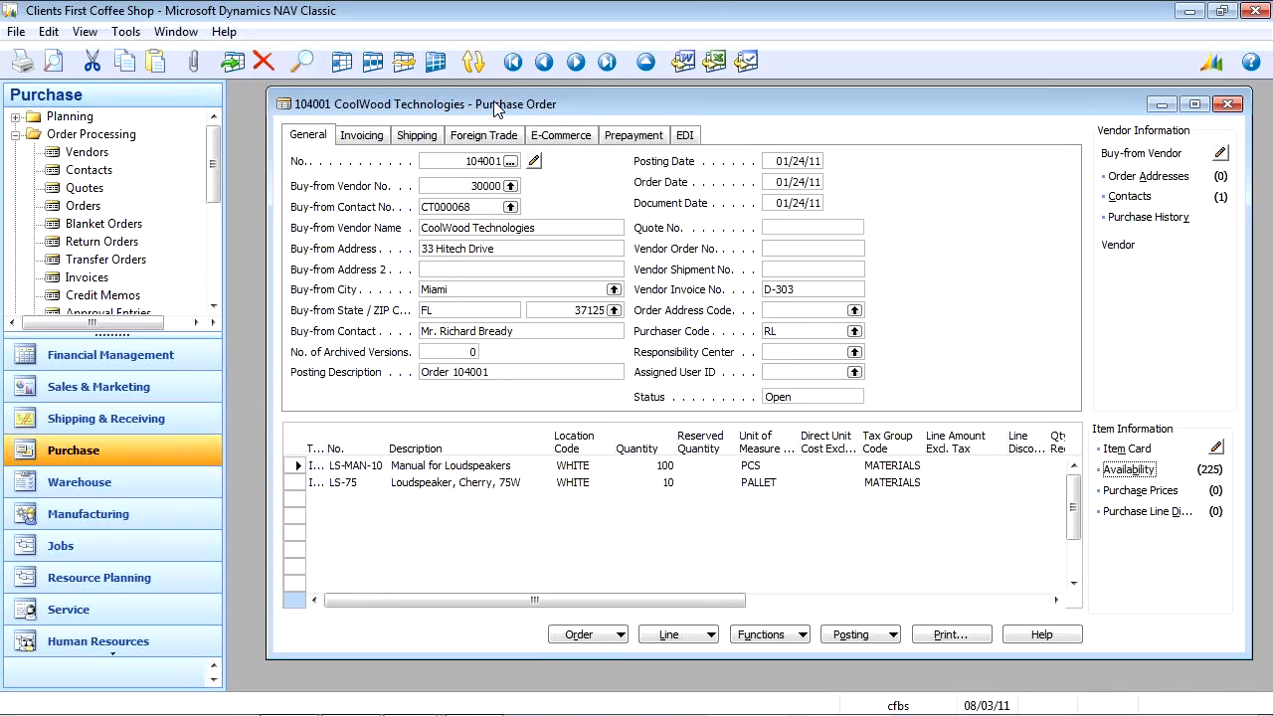
drag(554, 107, 526, 106)
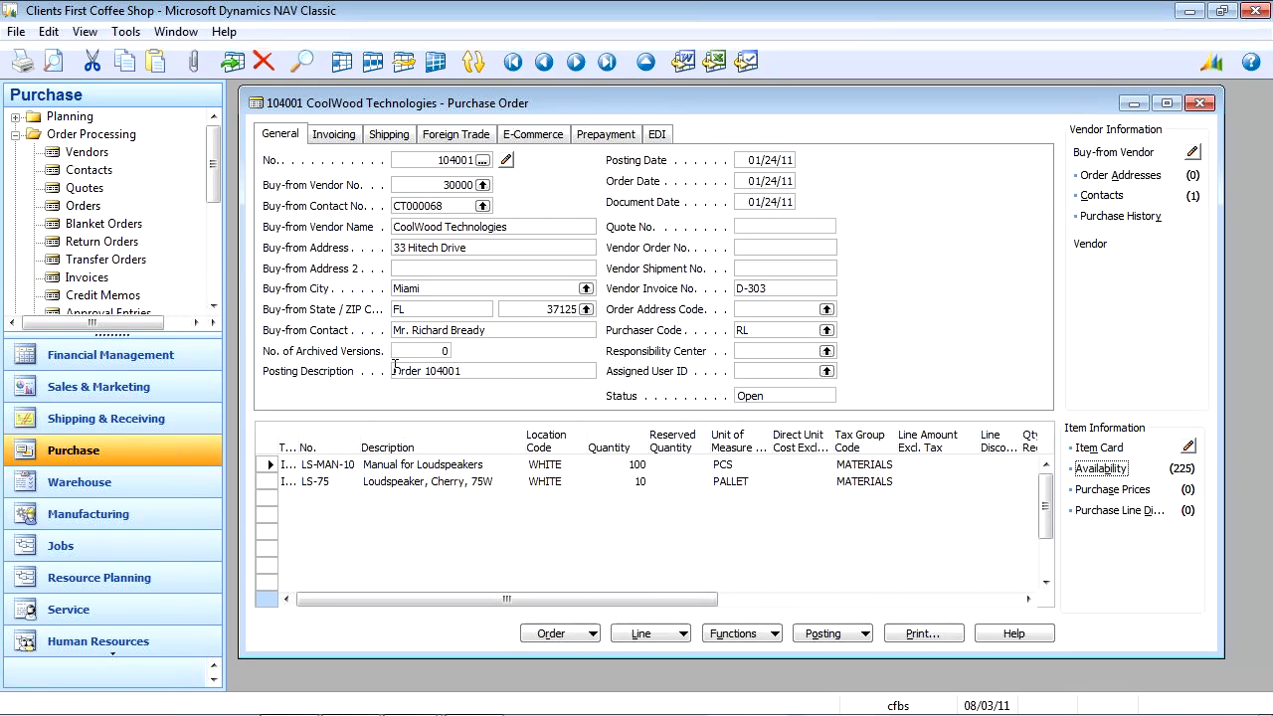
Examine the posting description and vendor invoice number on the CoolWood Technologies purchase order.
click(445, 371)
drag(509, 387, 421, 384)
click(491, 373)
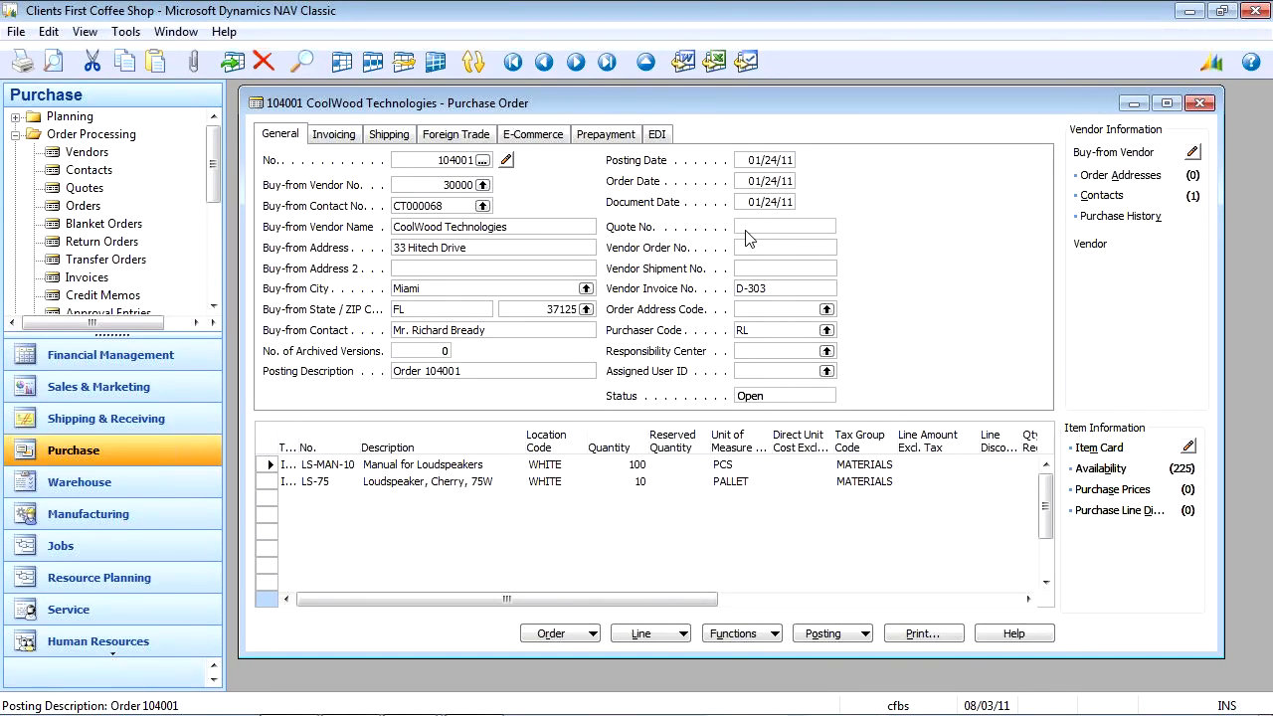
click(778, 289)
double_click(754, 290)
click(784, 290)
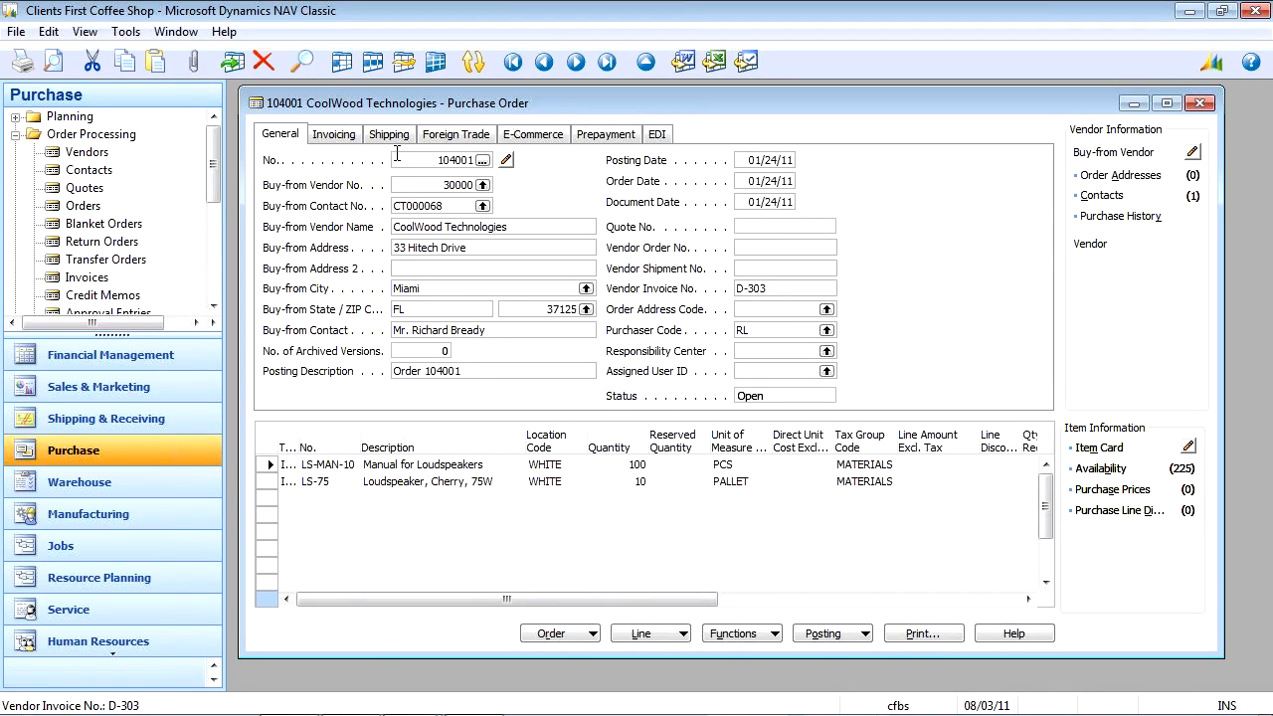
Review the order's Invoicing, Shipping and Prepayment details, including the list of available location codes, and return to the General details.
click(347, 138)
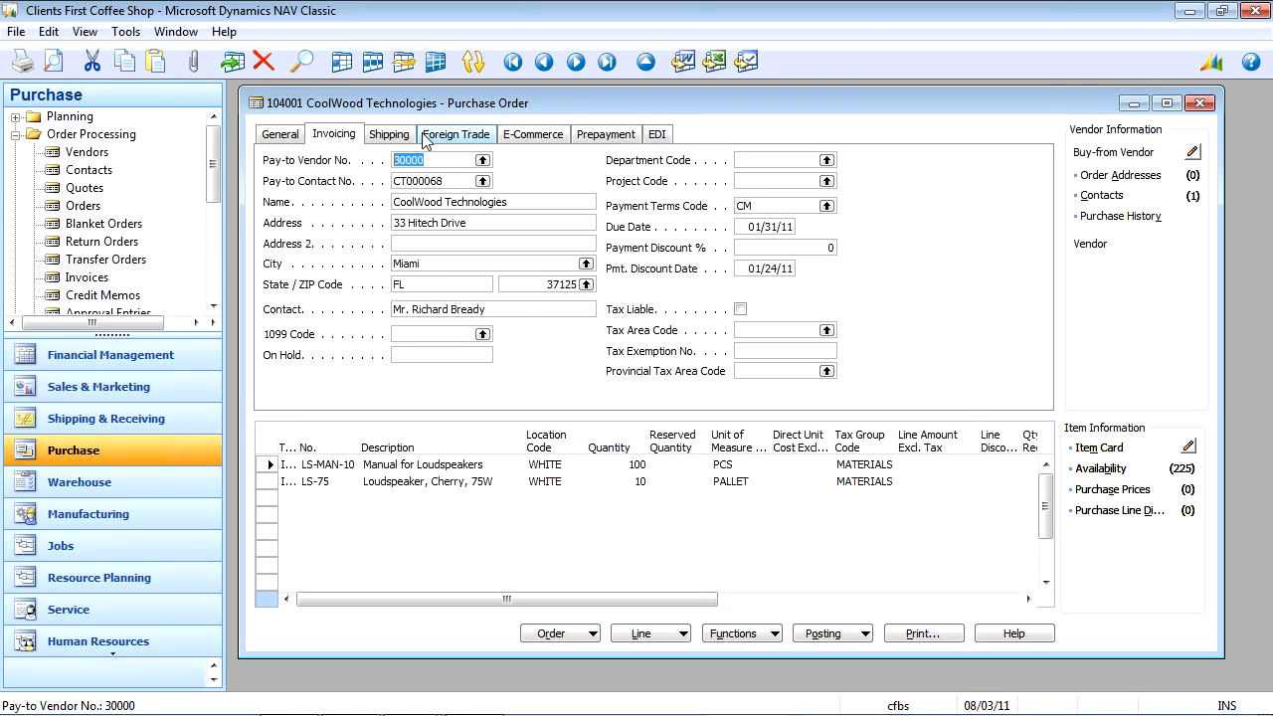
click(388, 135)
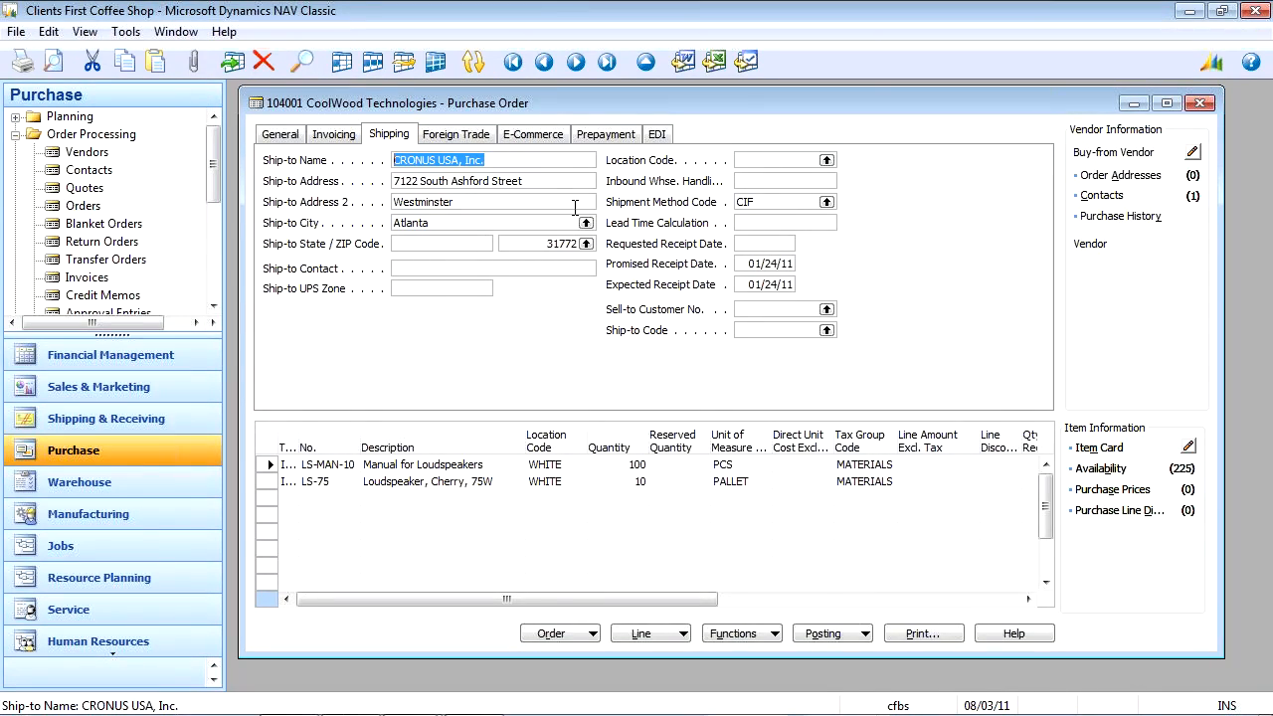
click(826, 160)
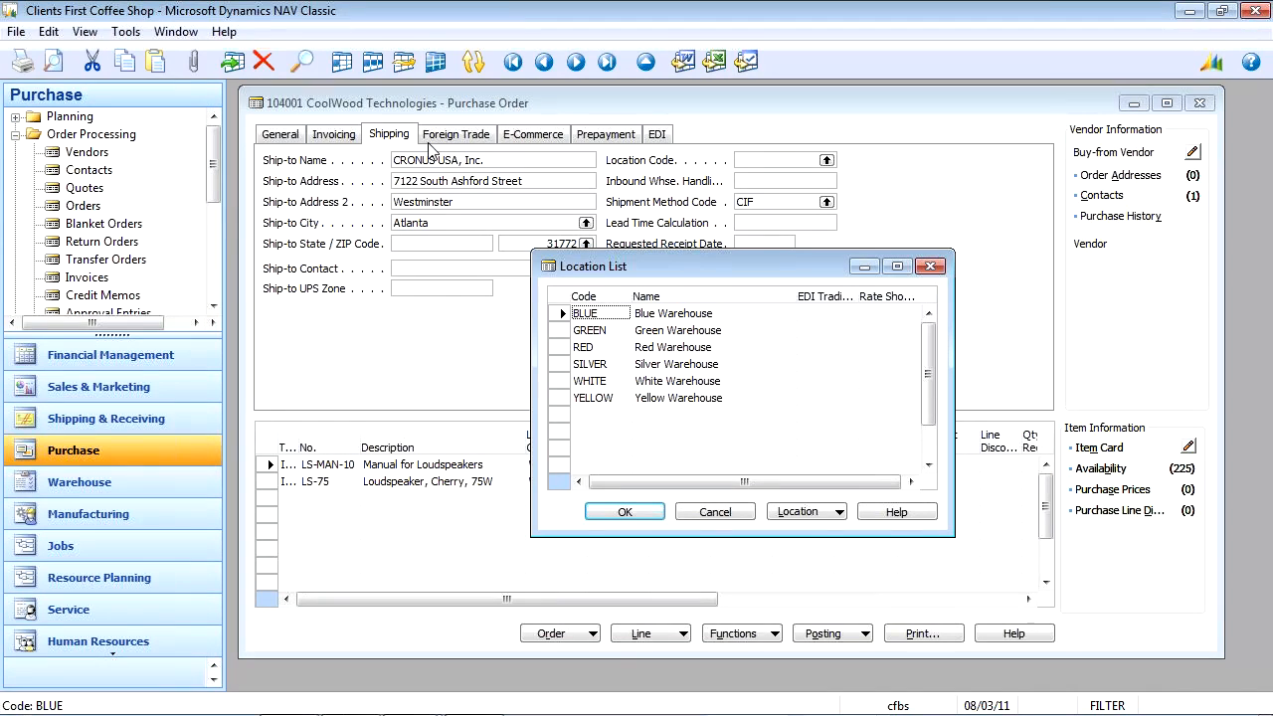
click(931, 266)
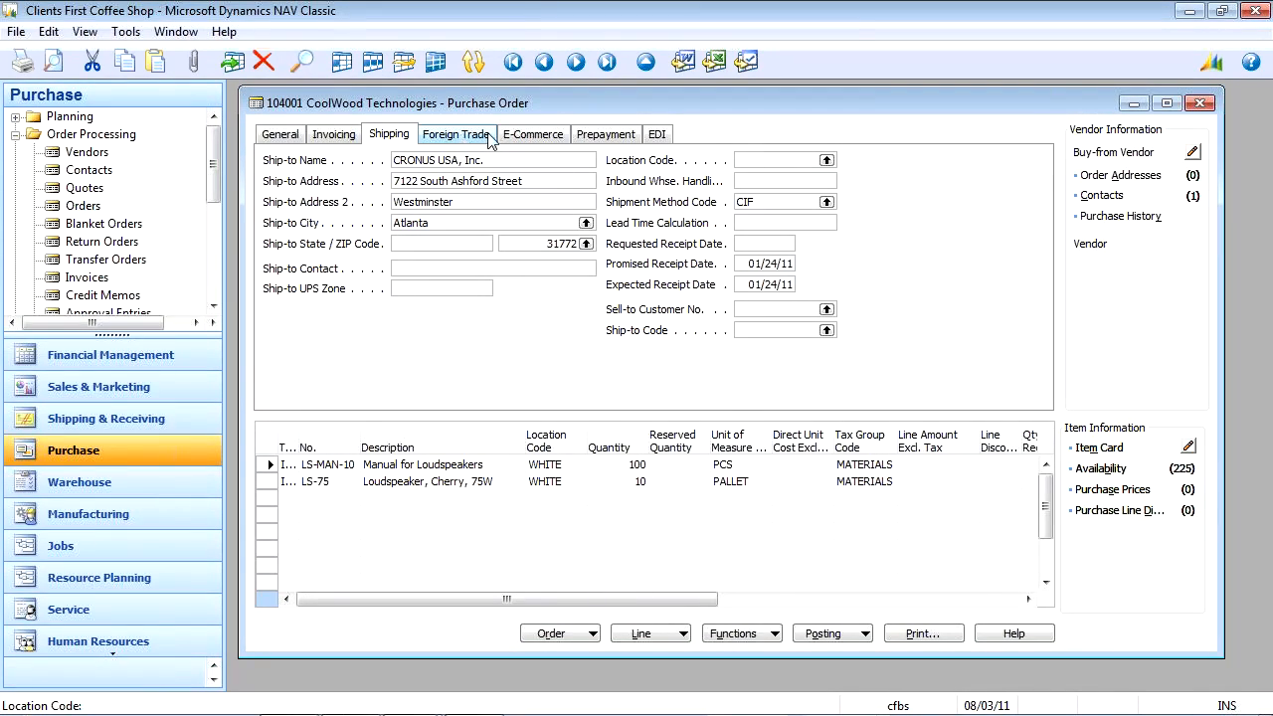
click(610, 137)
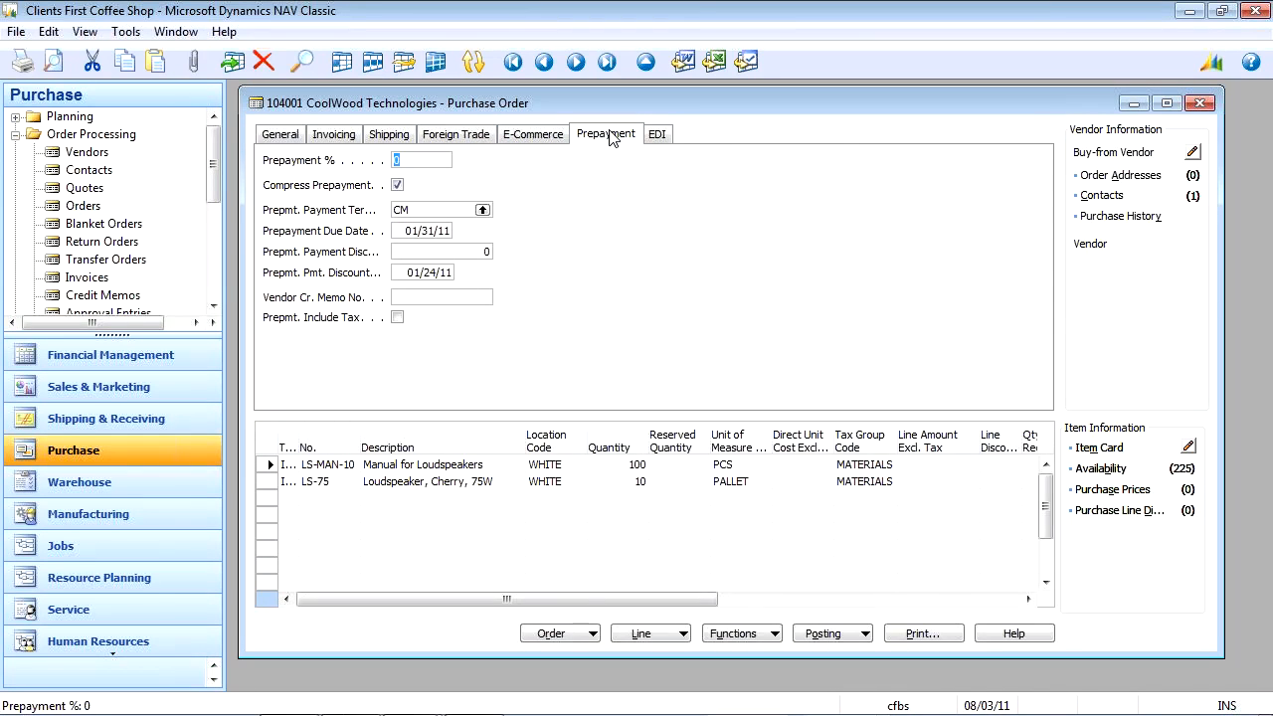
click(280, 135)
Widen the Type column of the order lines and review the line type options and the first line's item fields.
click(427, 470)
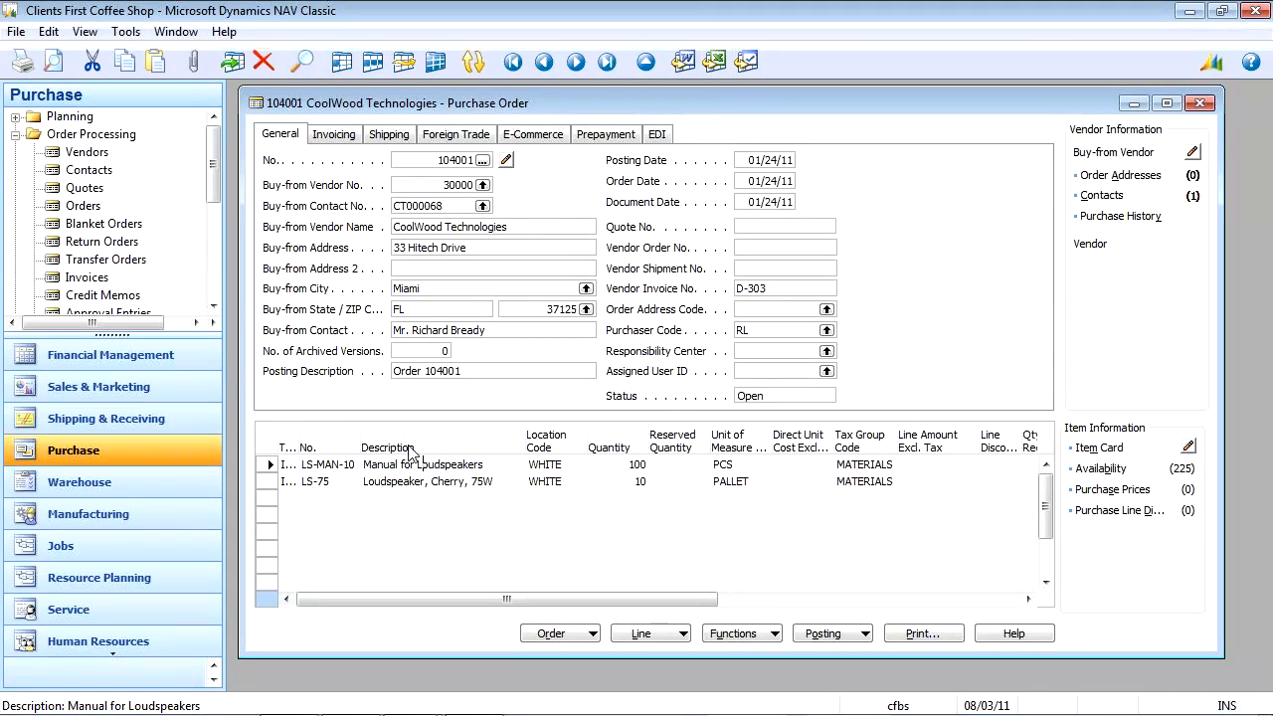
drag(300, 440, 364, 440)
click(366, 465)
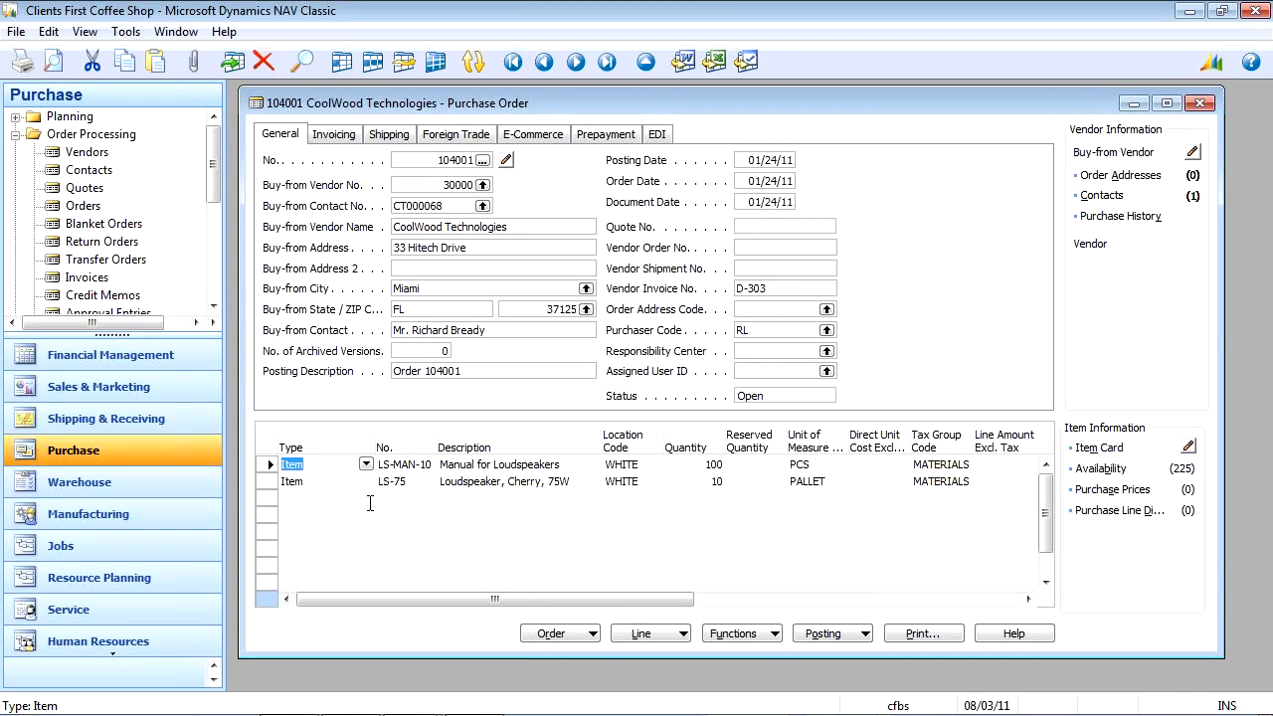
click(366, 465)
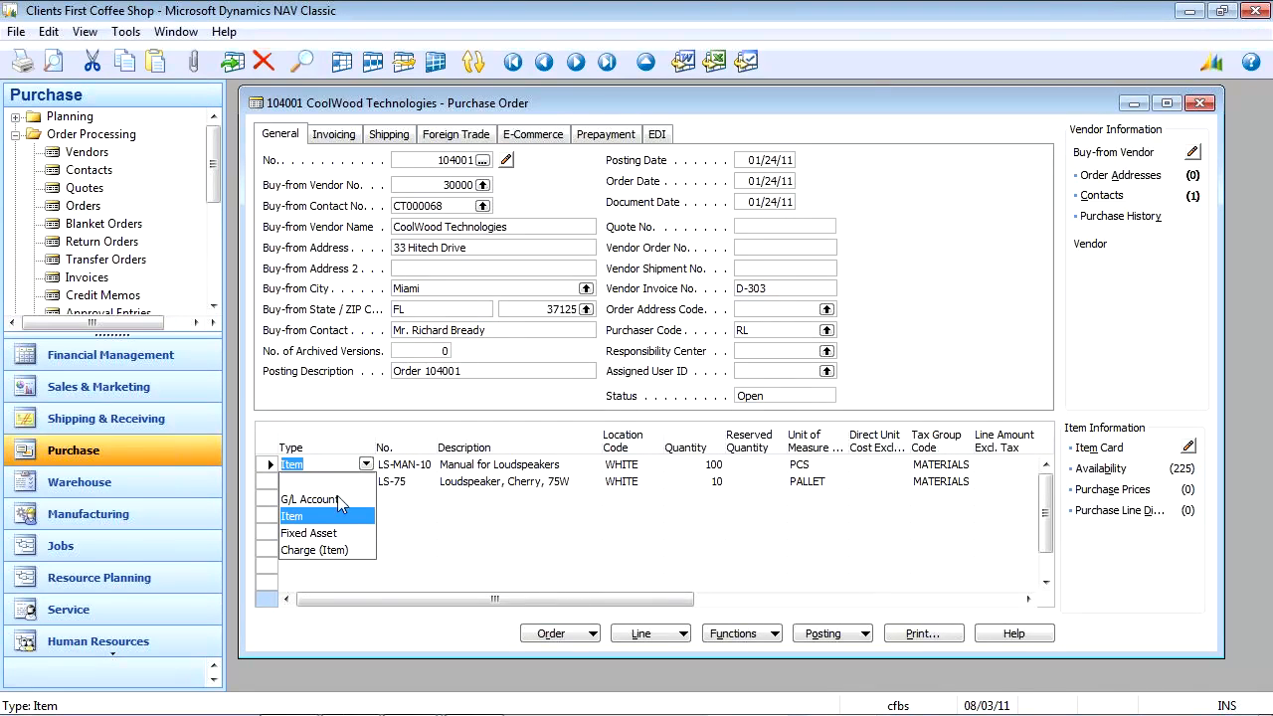
click(450, 464)
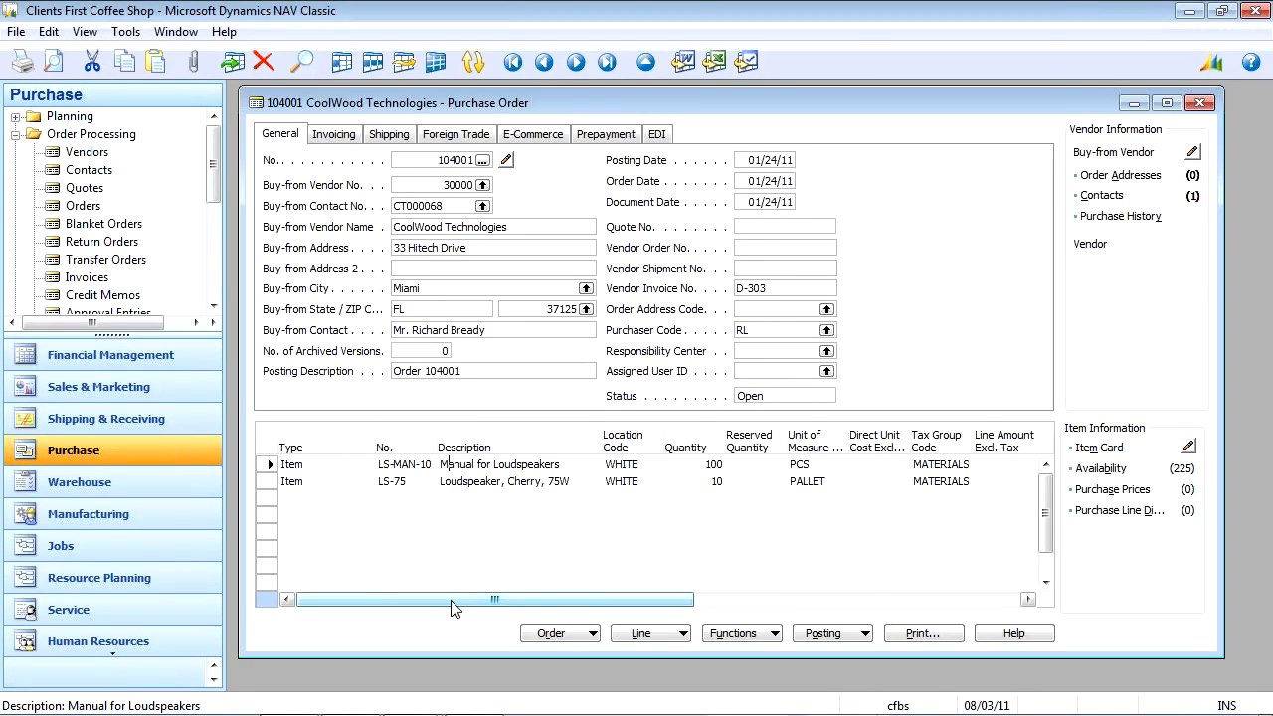
drag(449, 600, 460, 600)
click(378, 463)
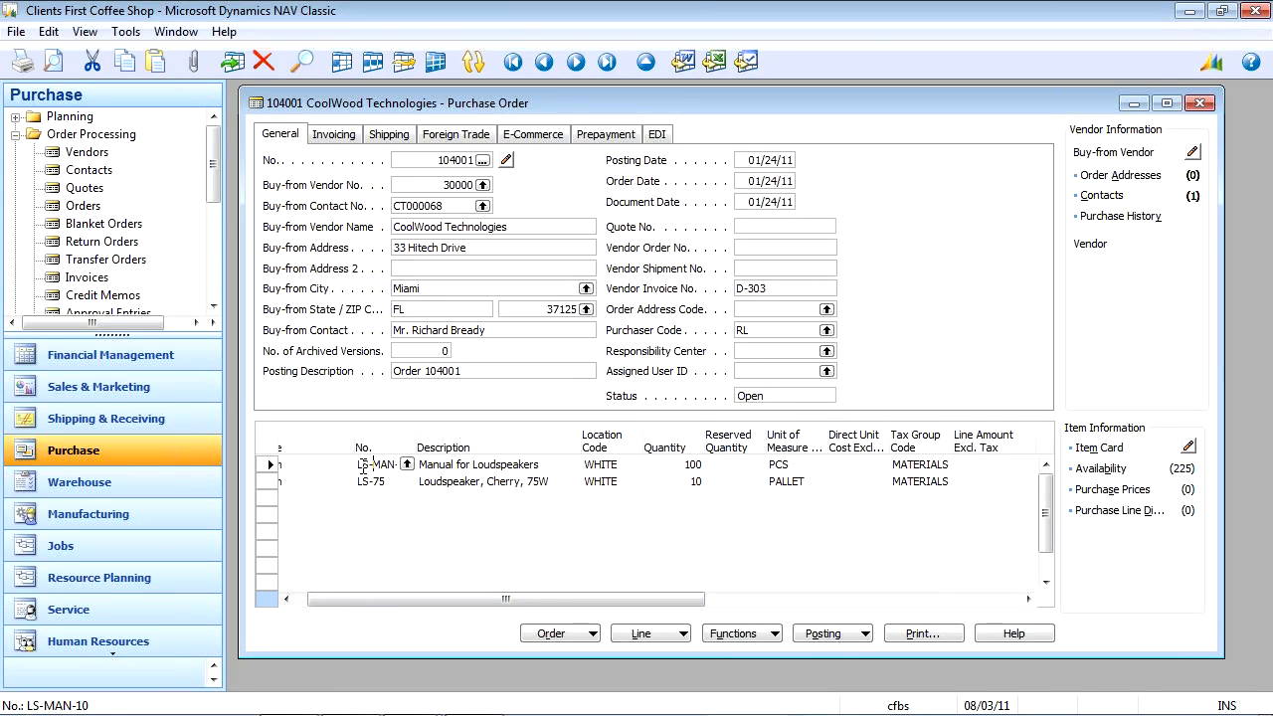
click(471, 464)
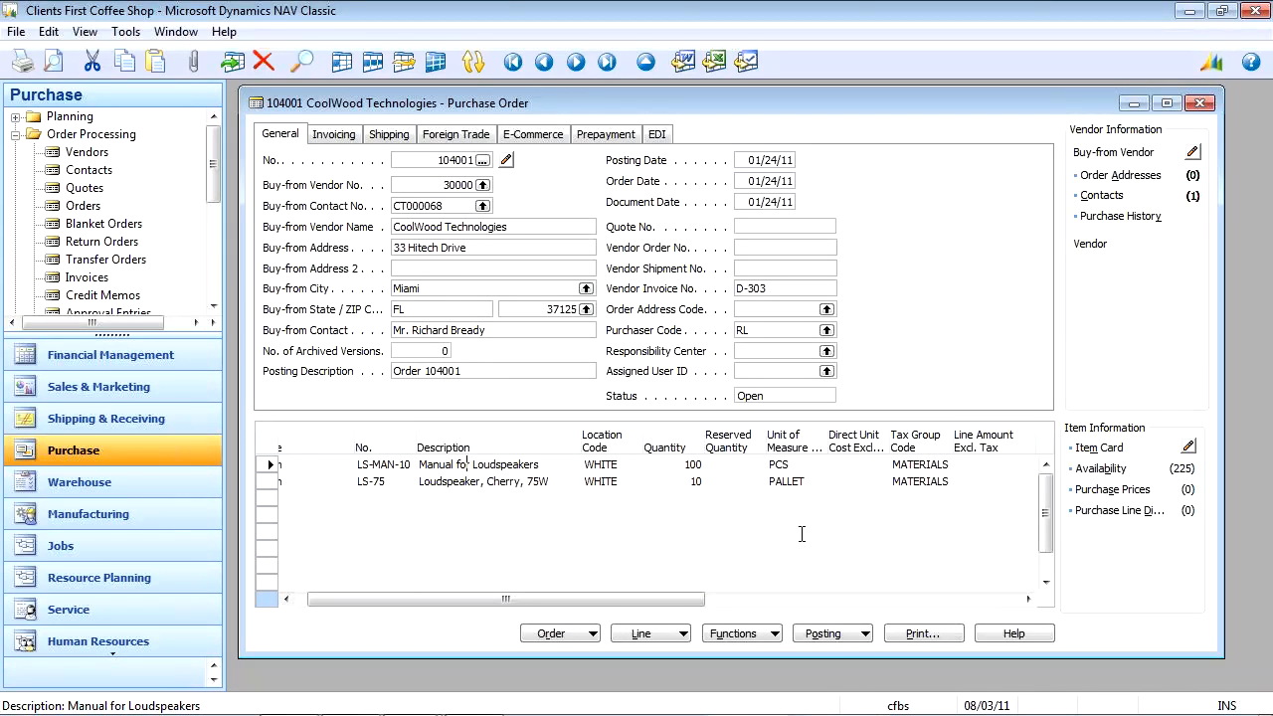
Review the order's vendor invoice number and vendor order number fields, and its E-Commerce details.
click(507, 311)
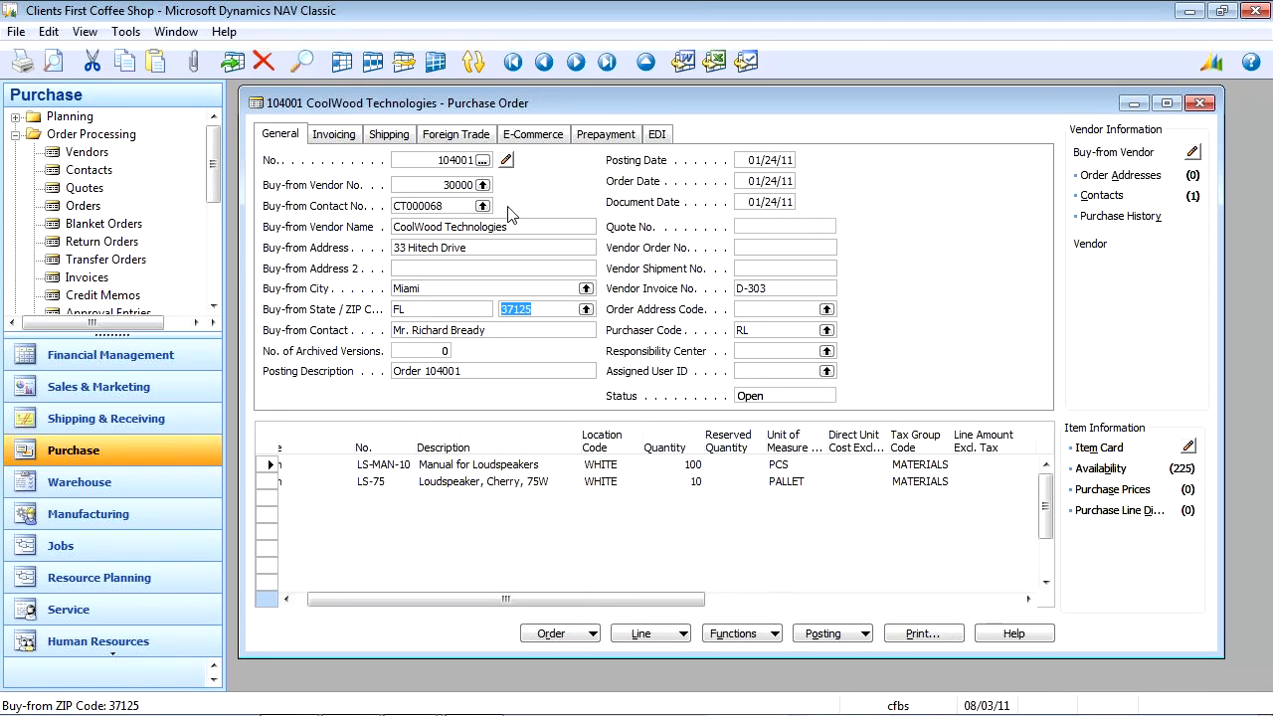
click(653, 287)
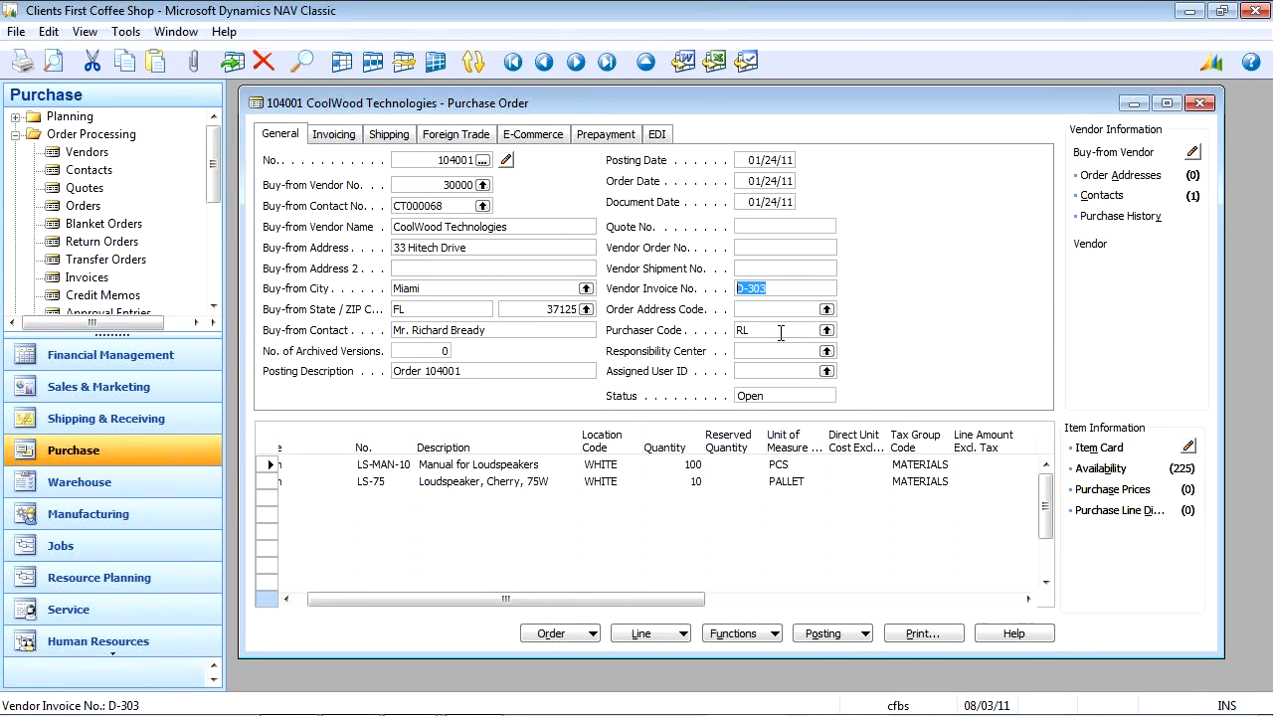
click(812, 248)
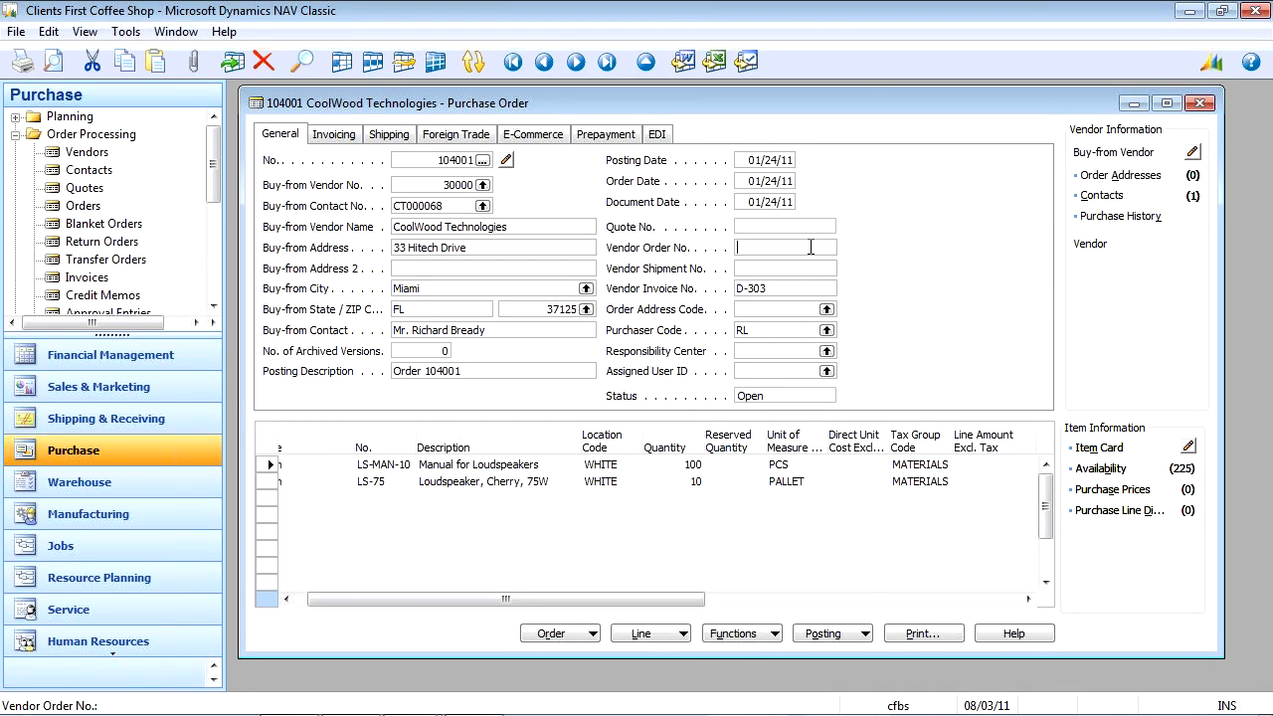
click(532, 135)
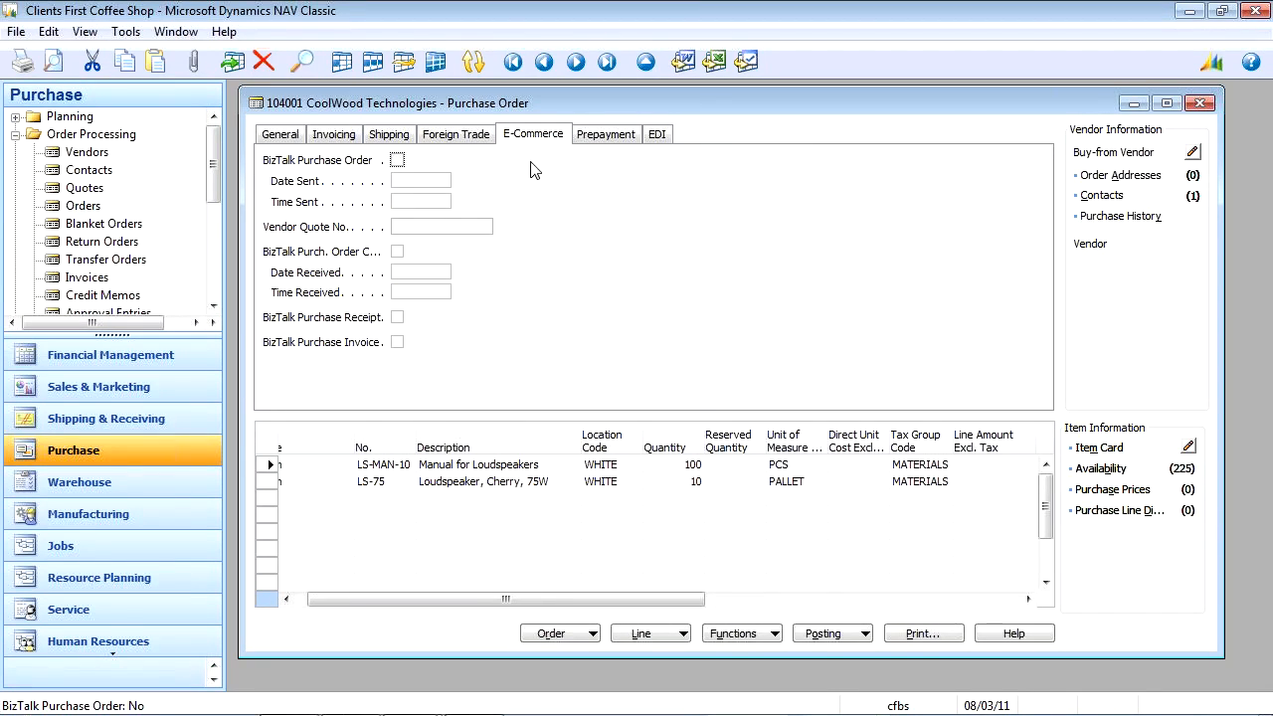
Create a new purchase order with an automatically assigned order number.
click(232, 63)
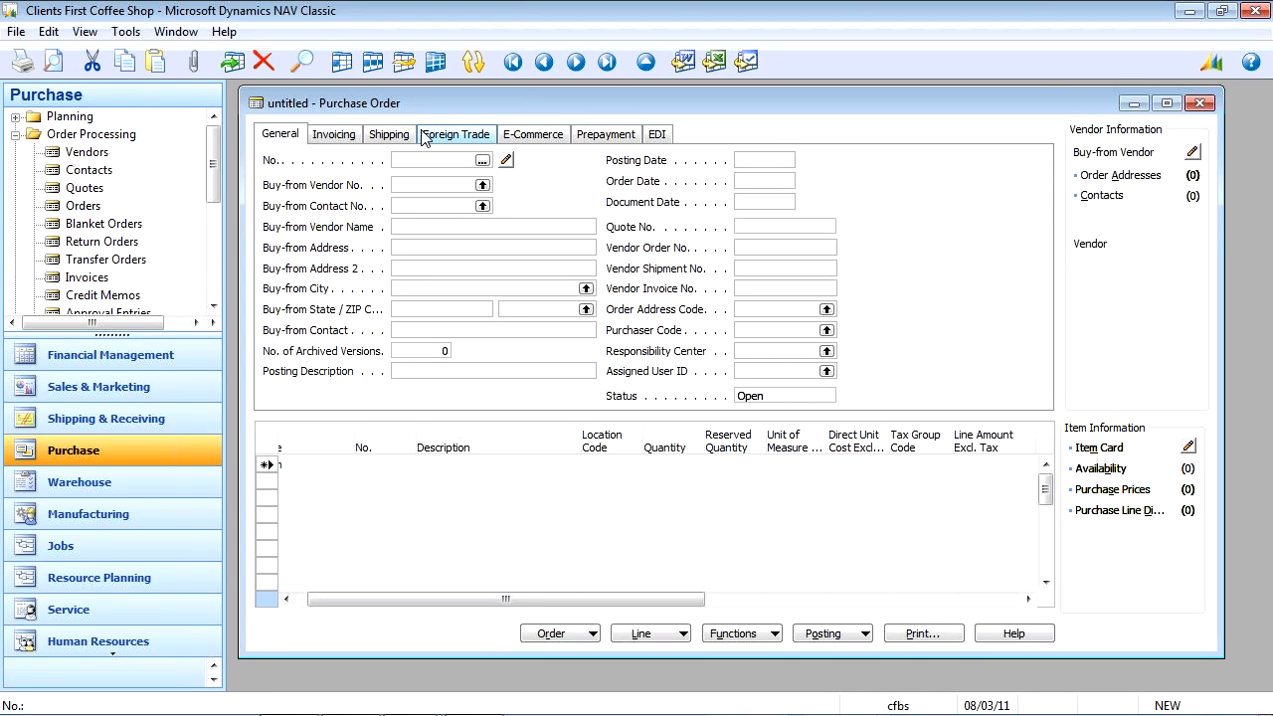
key(Return)
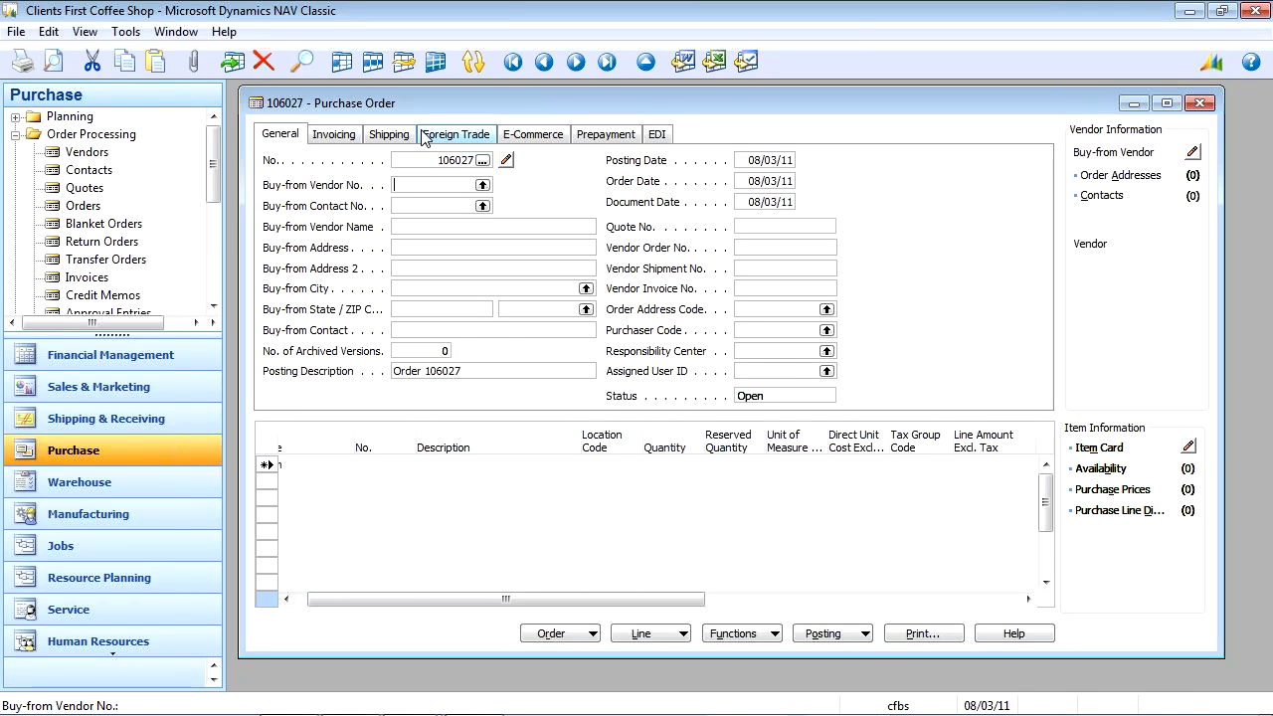
Examine the P-ORD number series for purchase orders and its series lines, then close both windows.
click(482, 161)
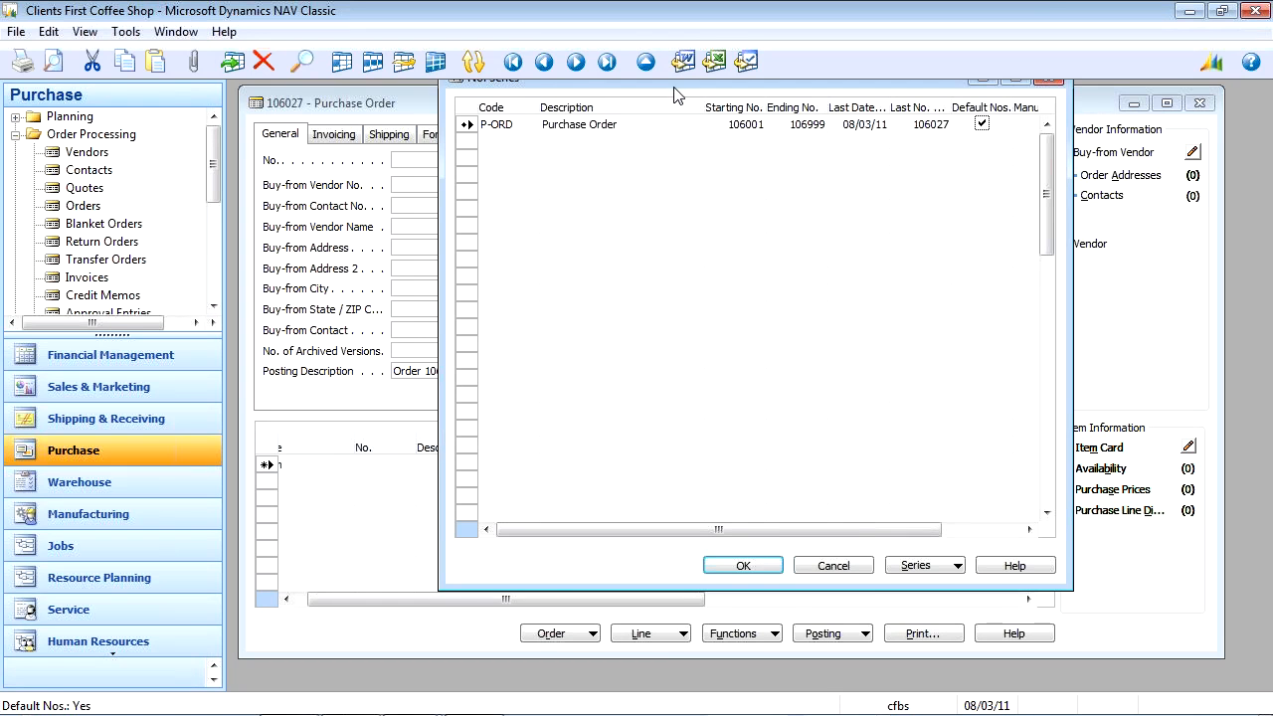
drag(680, 86, 678, 112)
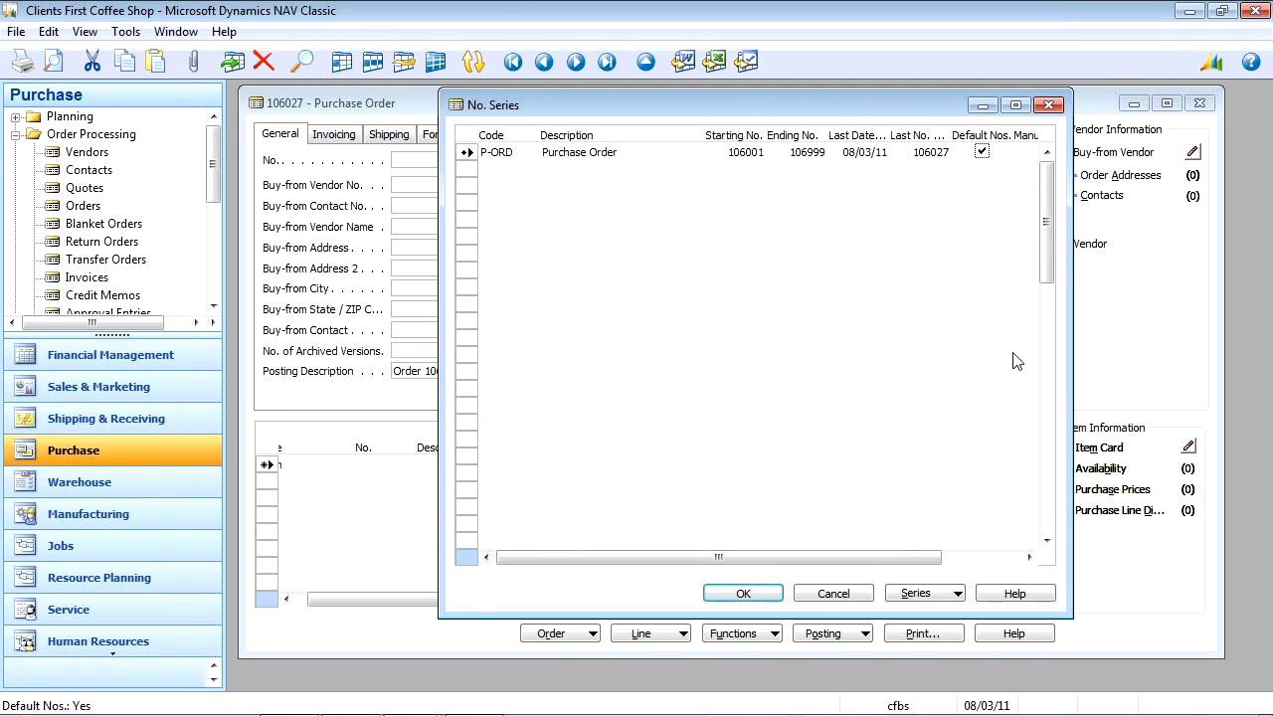
drag(925, 558, 1052, 534)
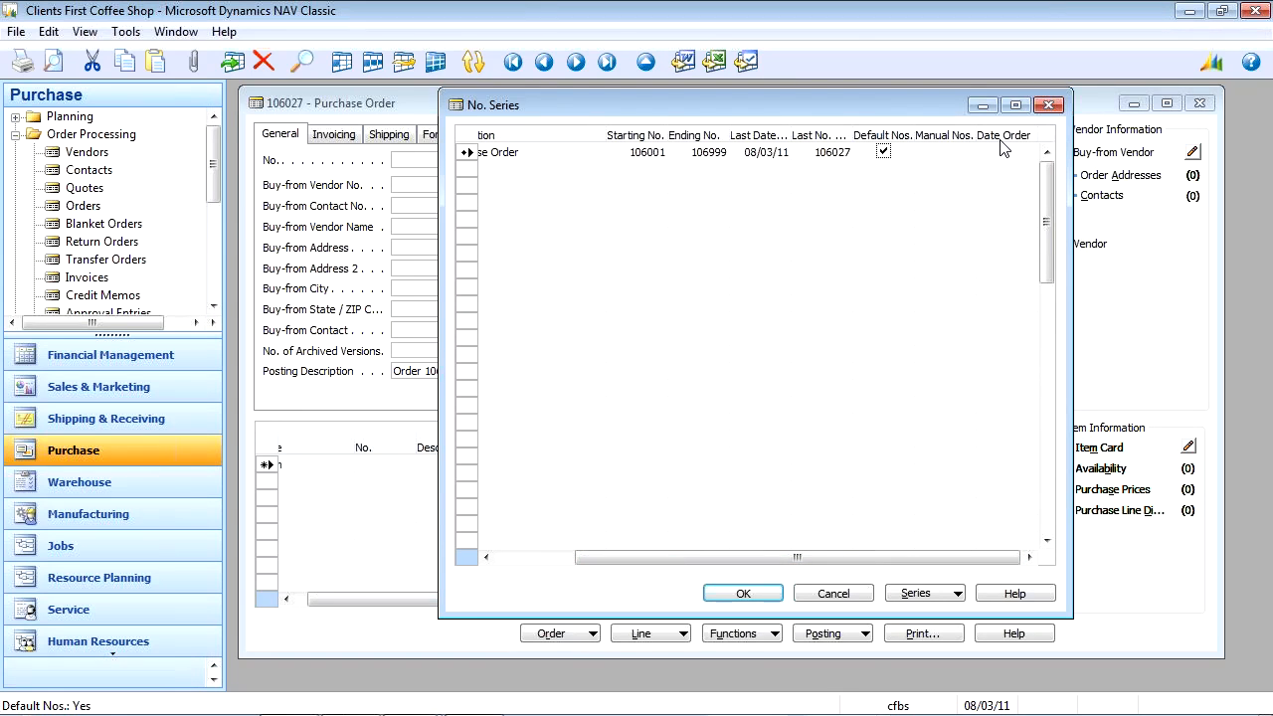
drag(903, 561, 719, 560)
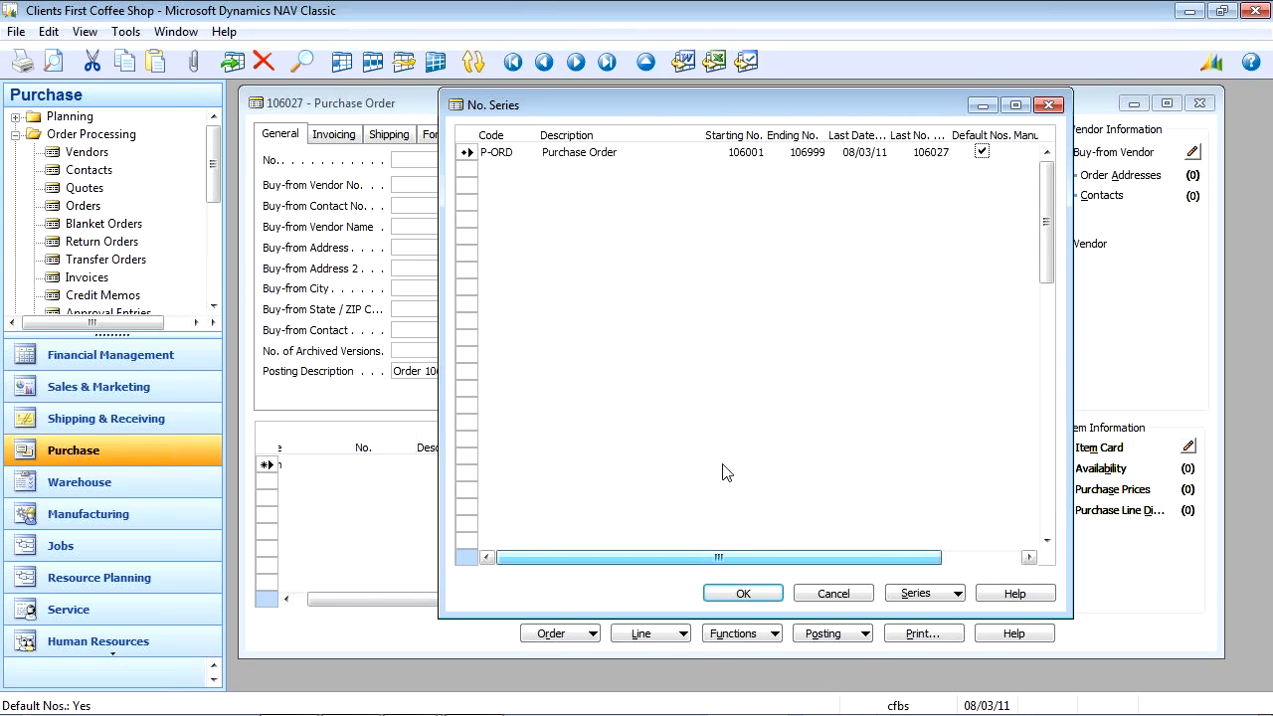
click(741, 152)
click(760, 151)
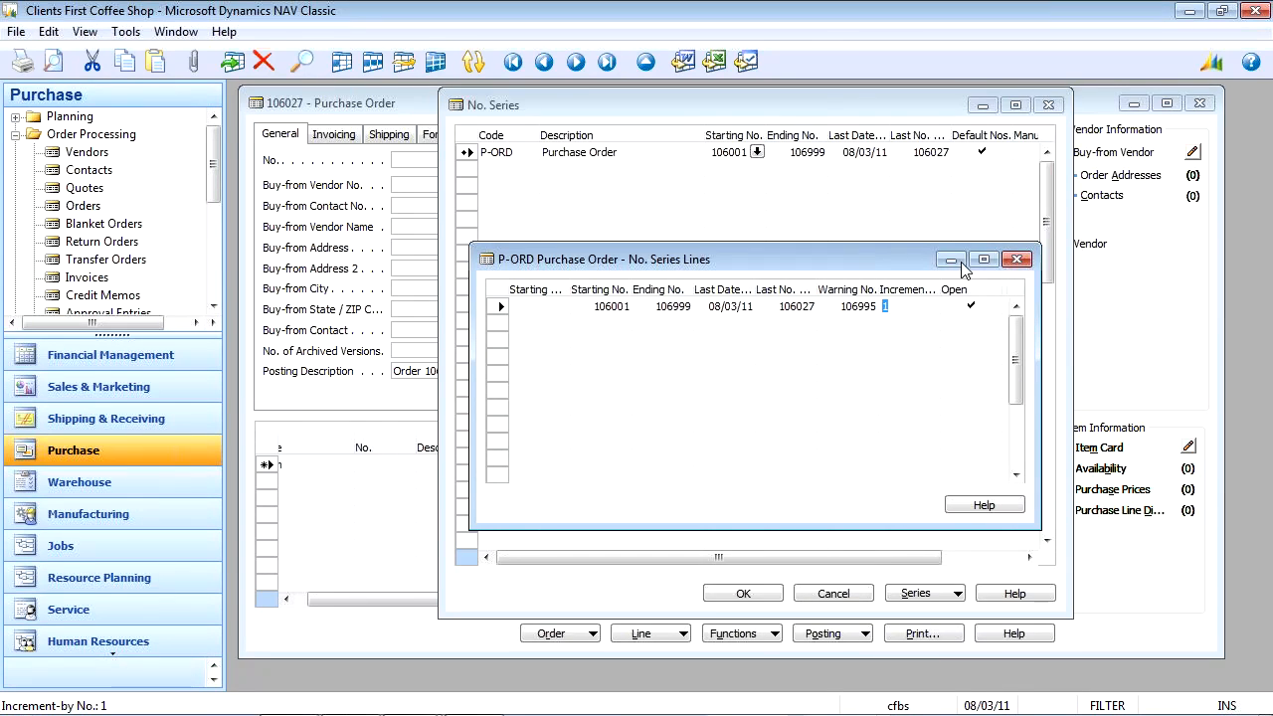
click(1016, 259)
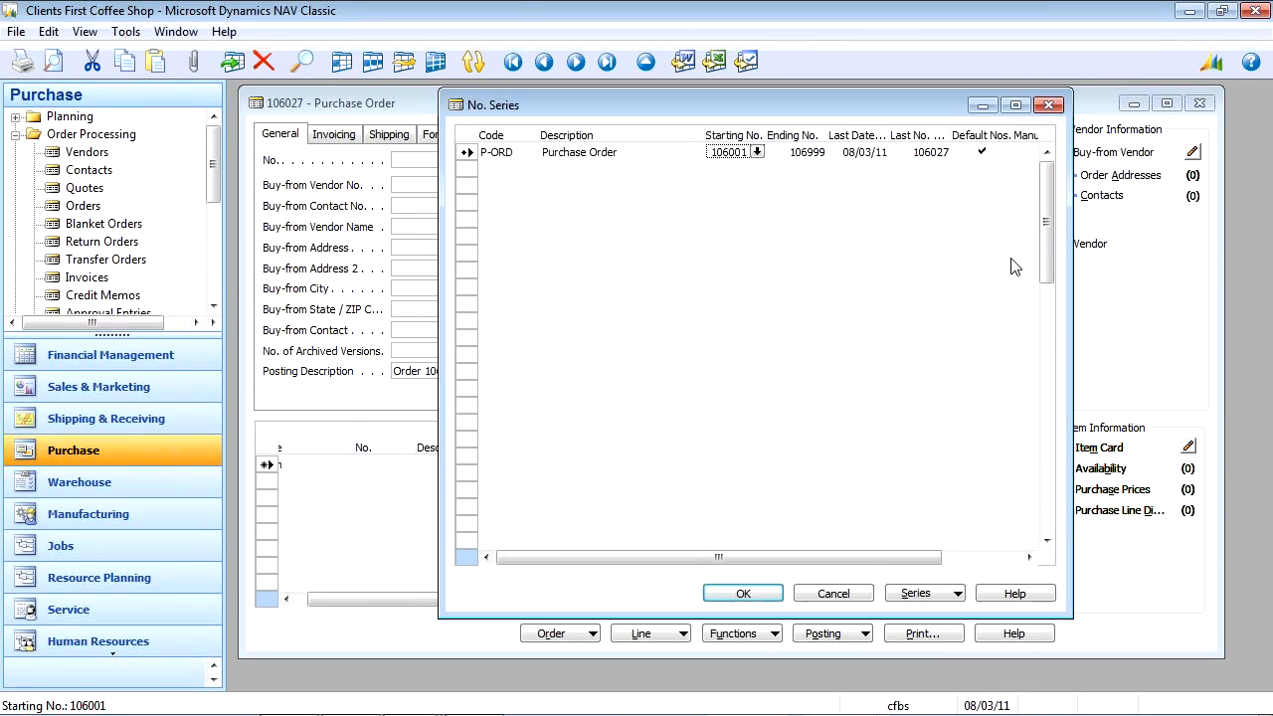
click(1050, 105)
Look up the new order's buy-from vendor with the abbreviation "coo" to assign CoolWood Technologies.
click(433, 185)
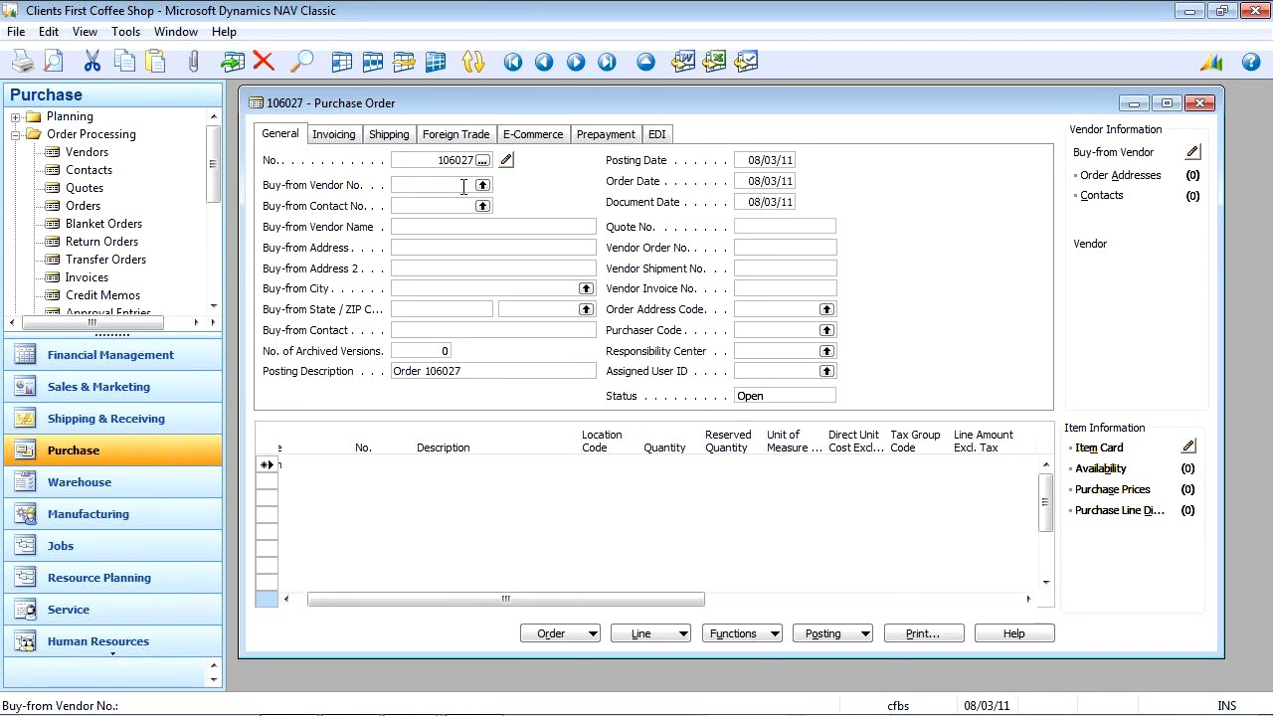
text(coo)
key(Tab)
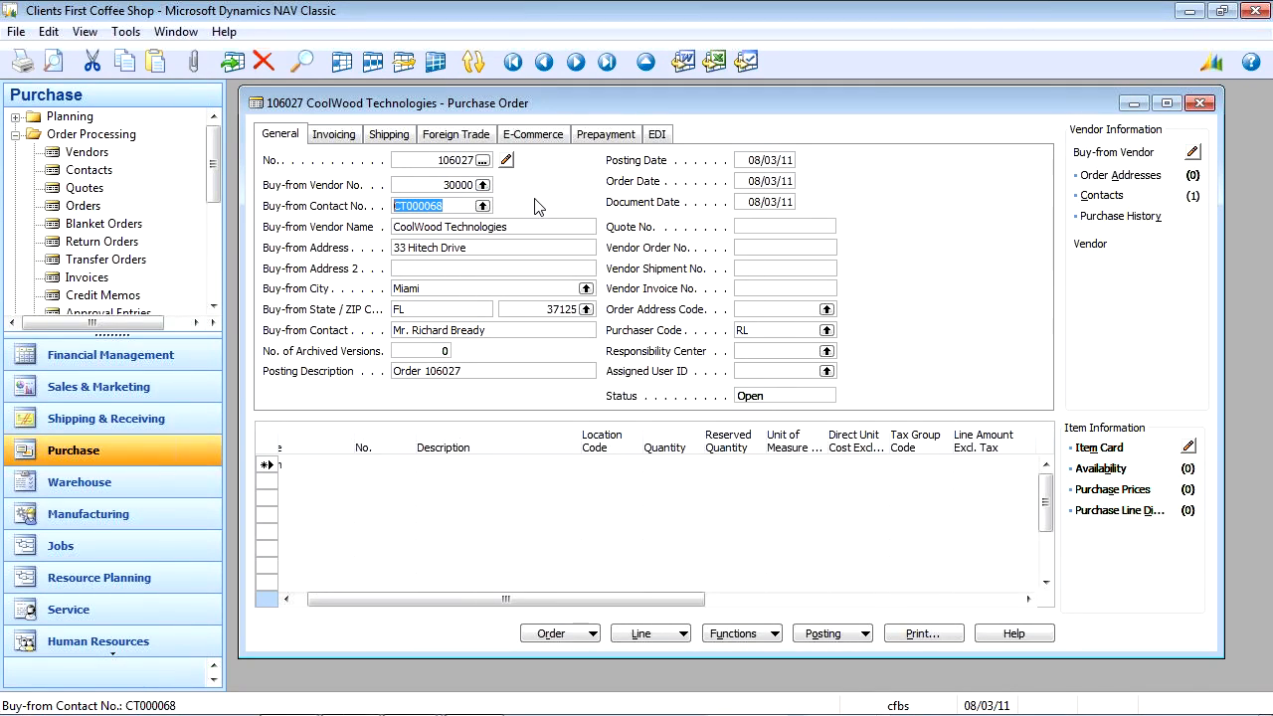
Review the General and Invoicing details on the CoolWood Technologies vendor card from the vendor list, and close the card.
click(483, 185)
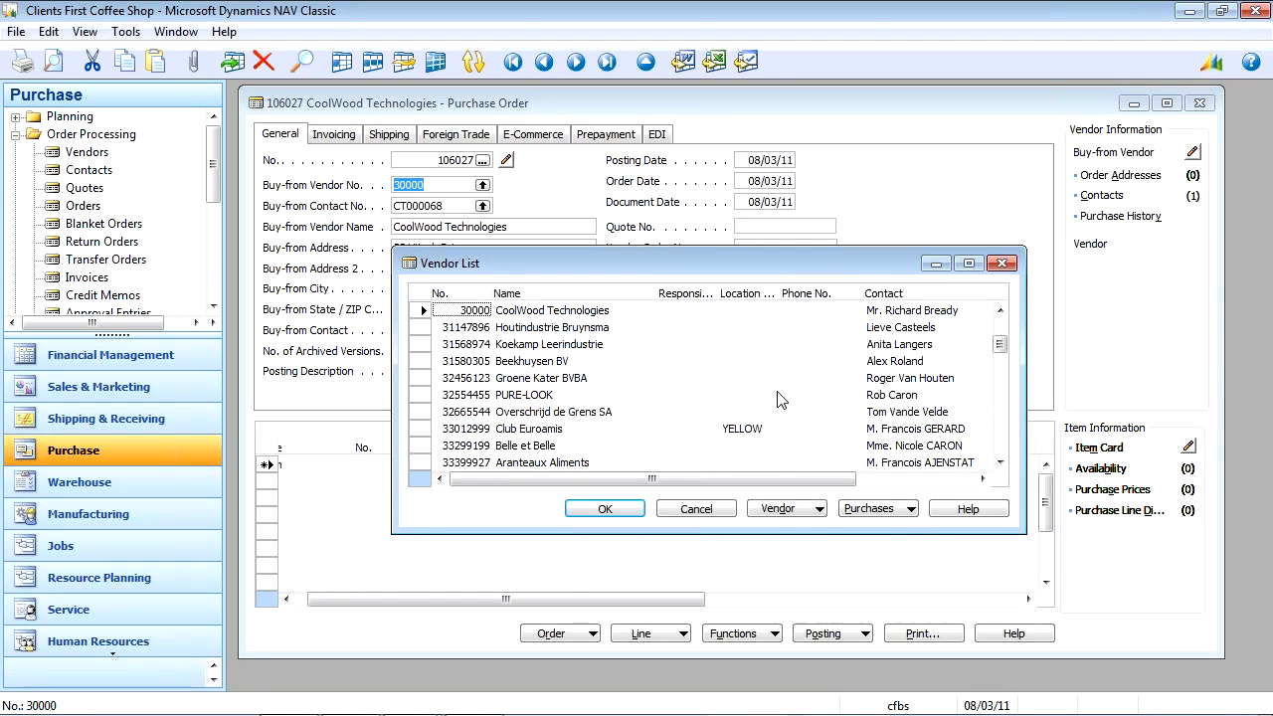
click(781, 508)
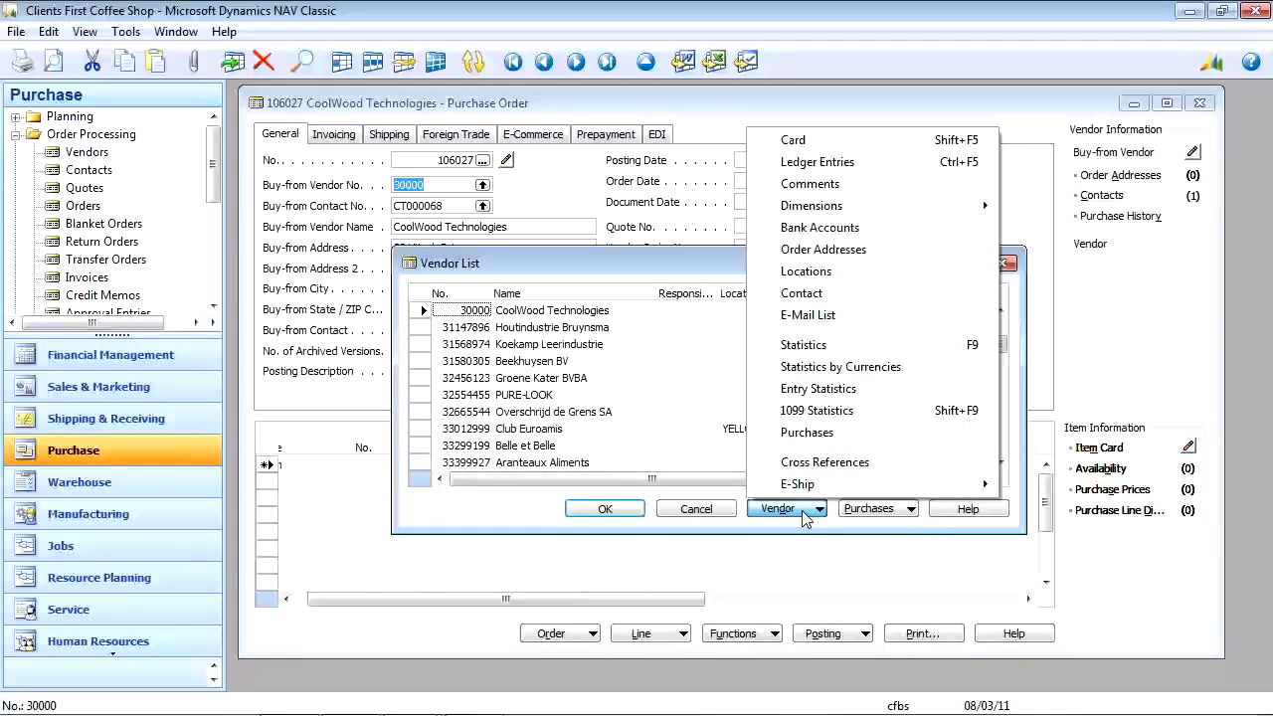
click(818, 142)
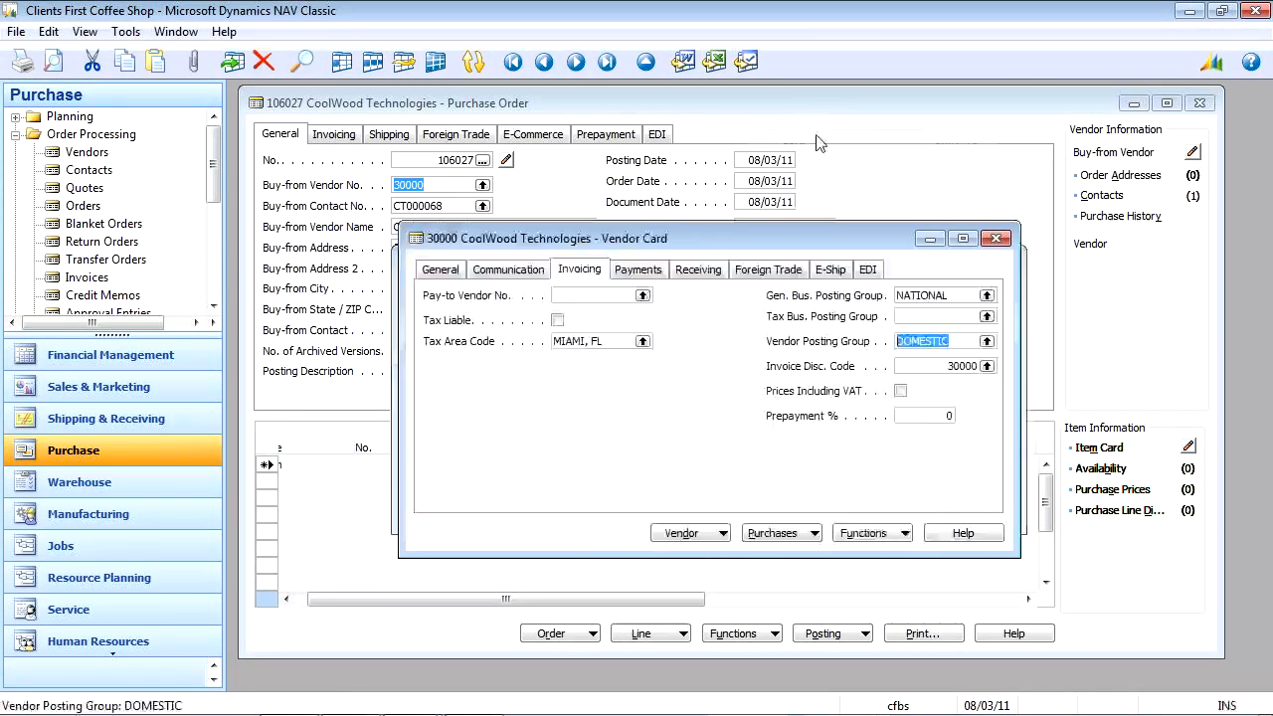
click(444, 275)
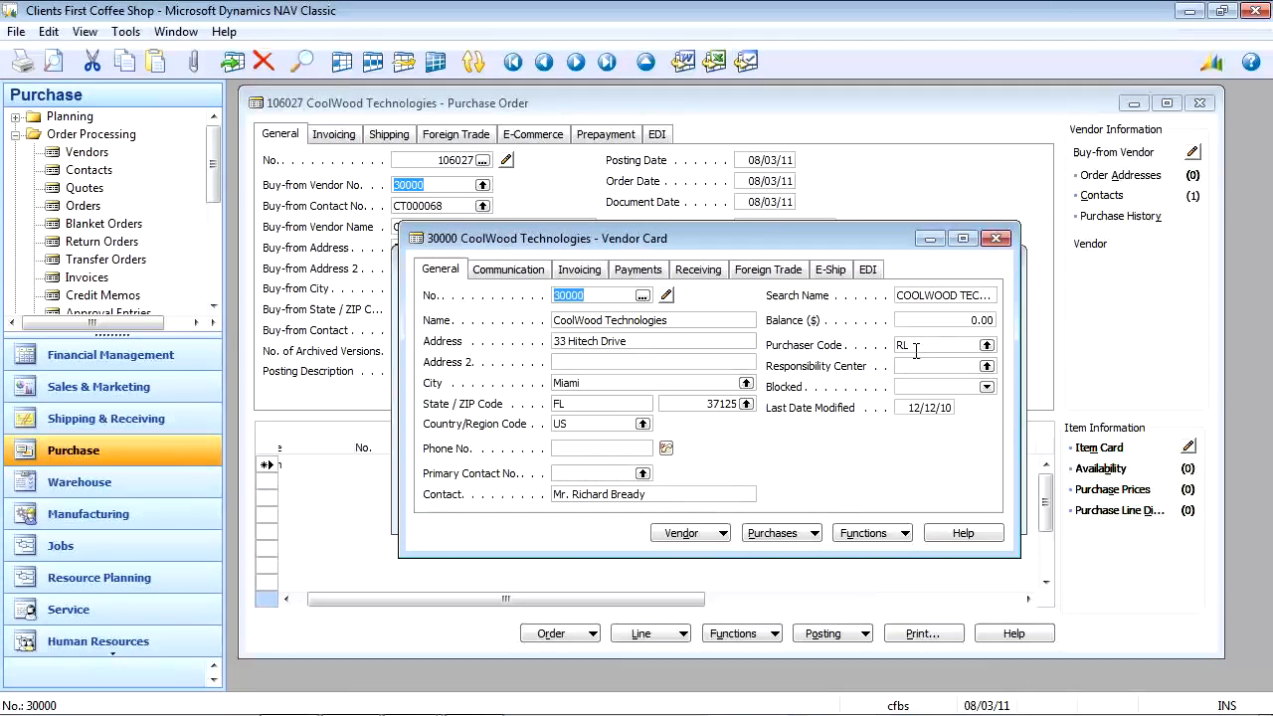
click(581, 270)
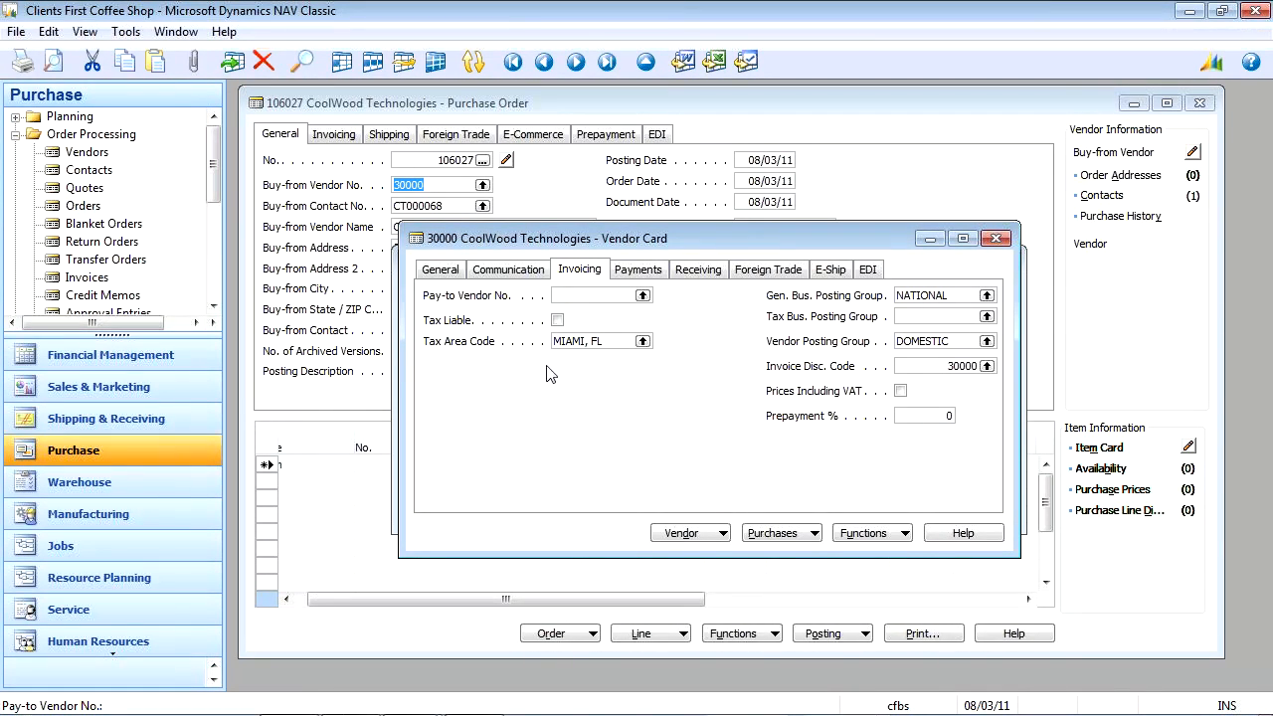
click(995, 239)
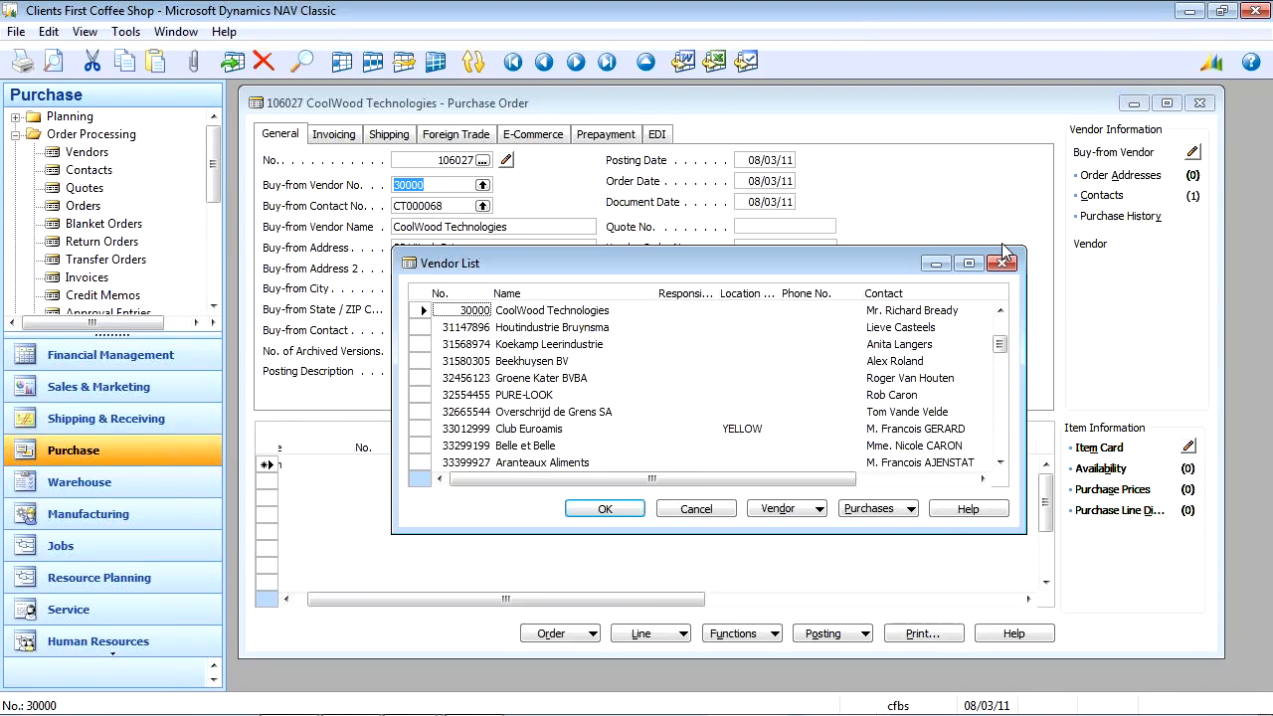
Close the vendor list and examine the order lines in CoolWood Technologies' purchase history.
click(1006, 263)
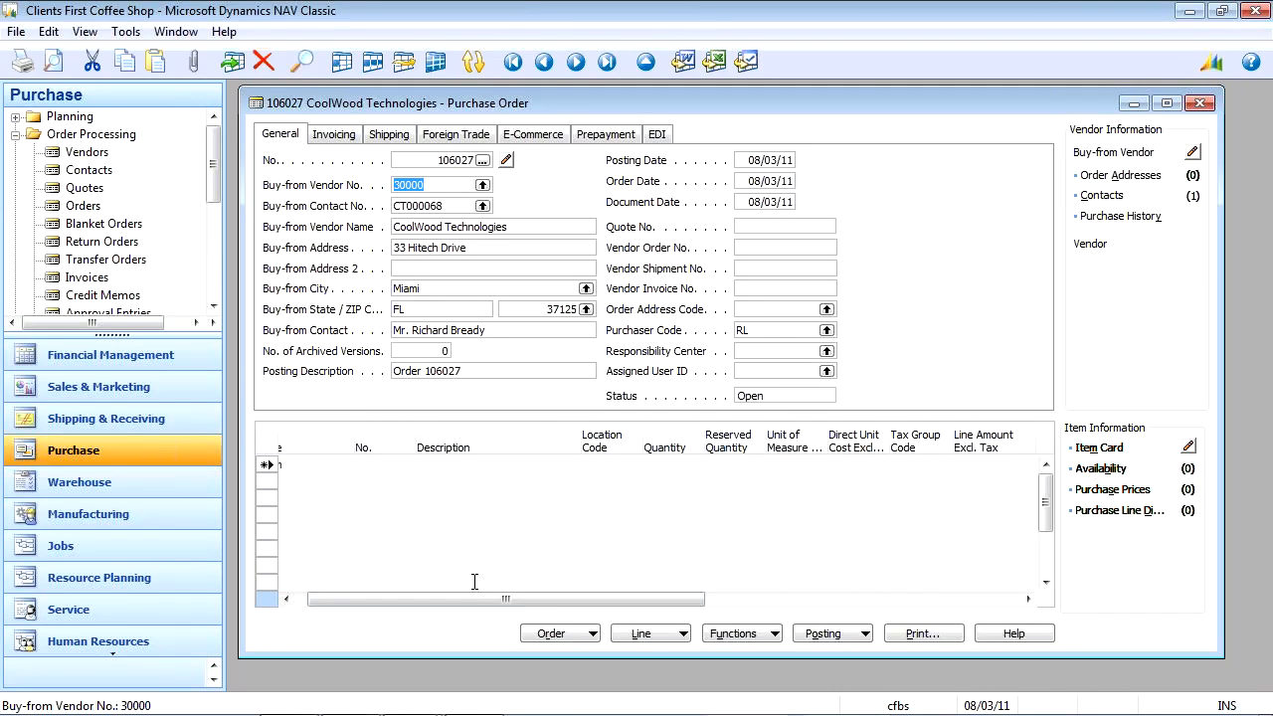
drag(476, 599, 447, 599)
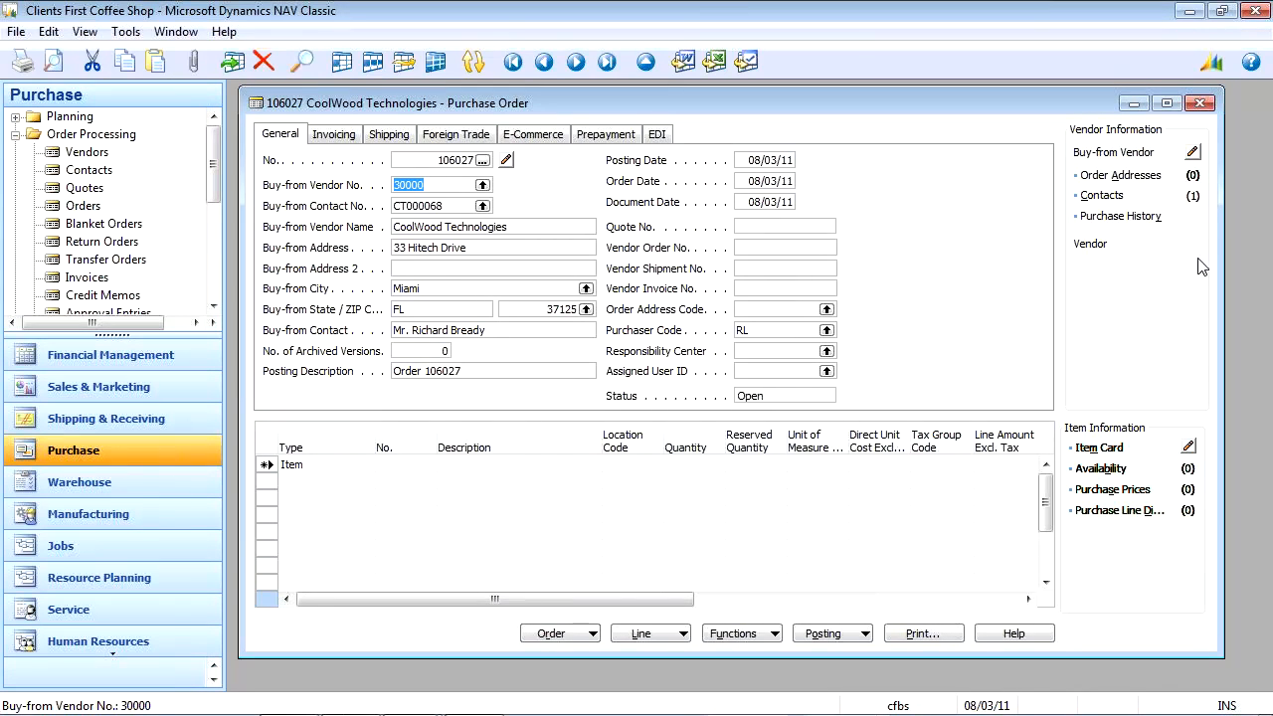
click(1115, 217)
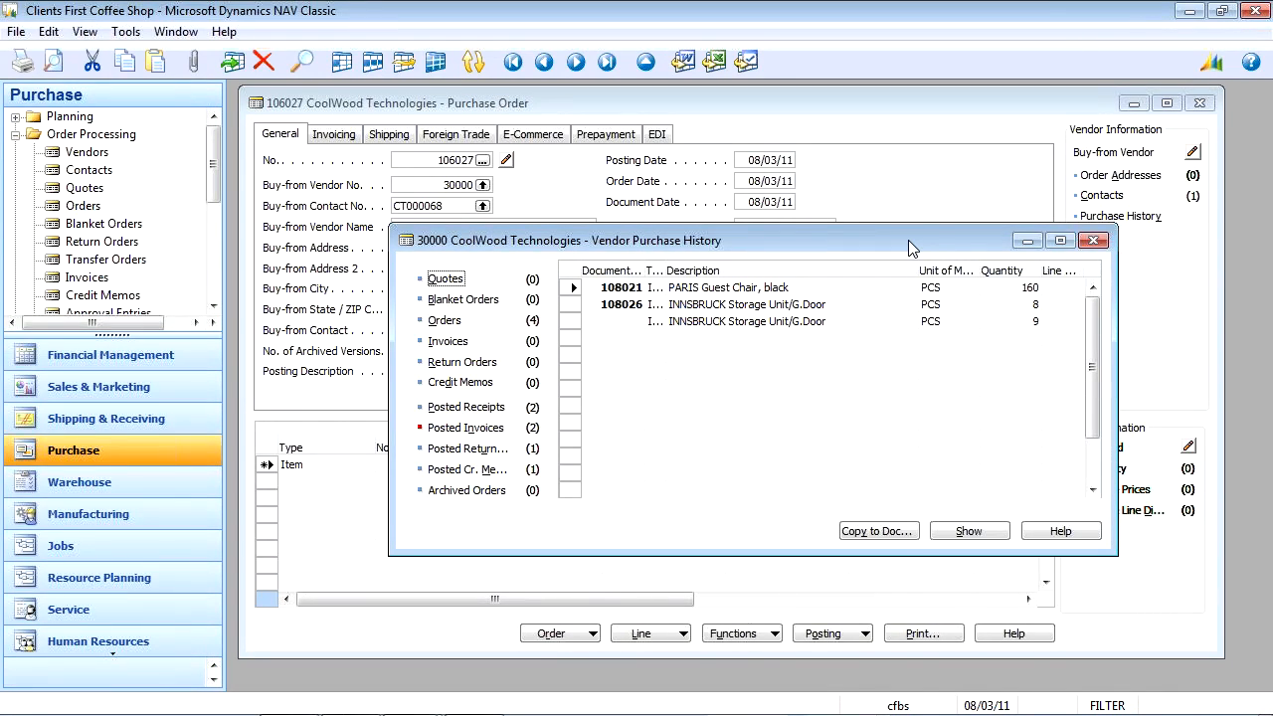
click(439, 323)
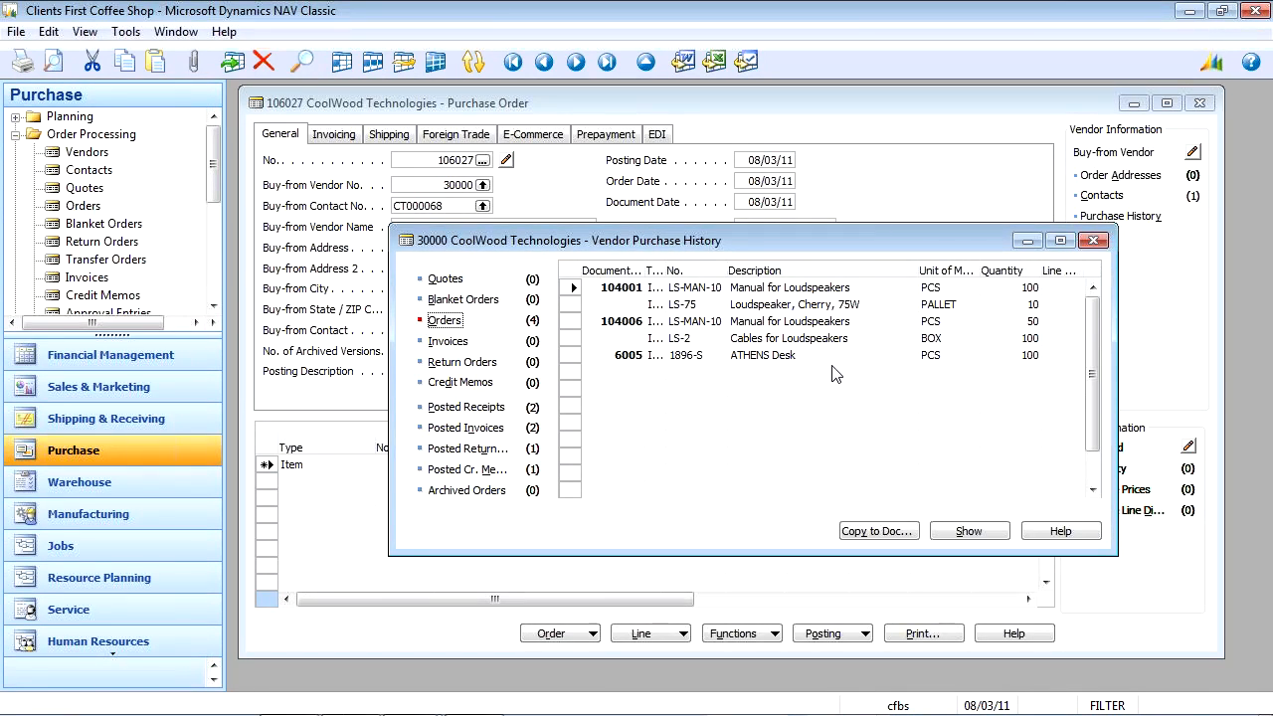
click(701, 288)
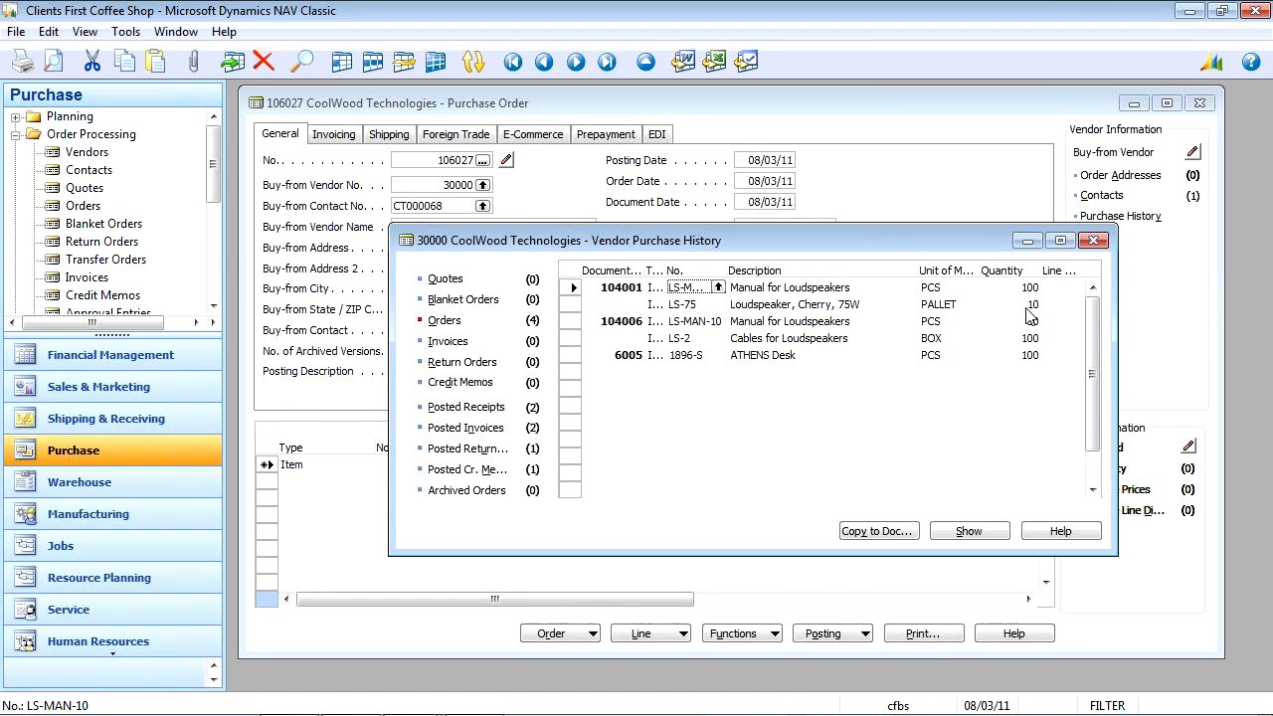
click(624, 321)
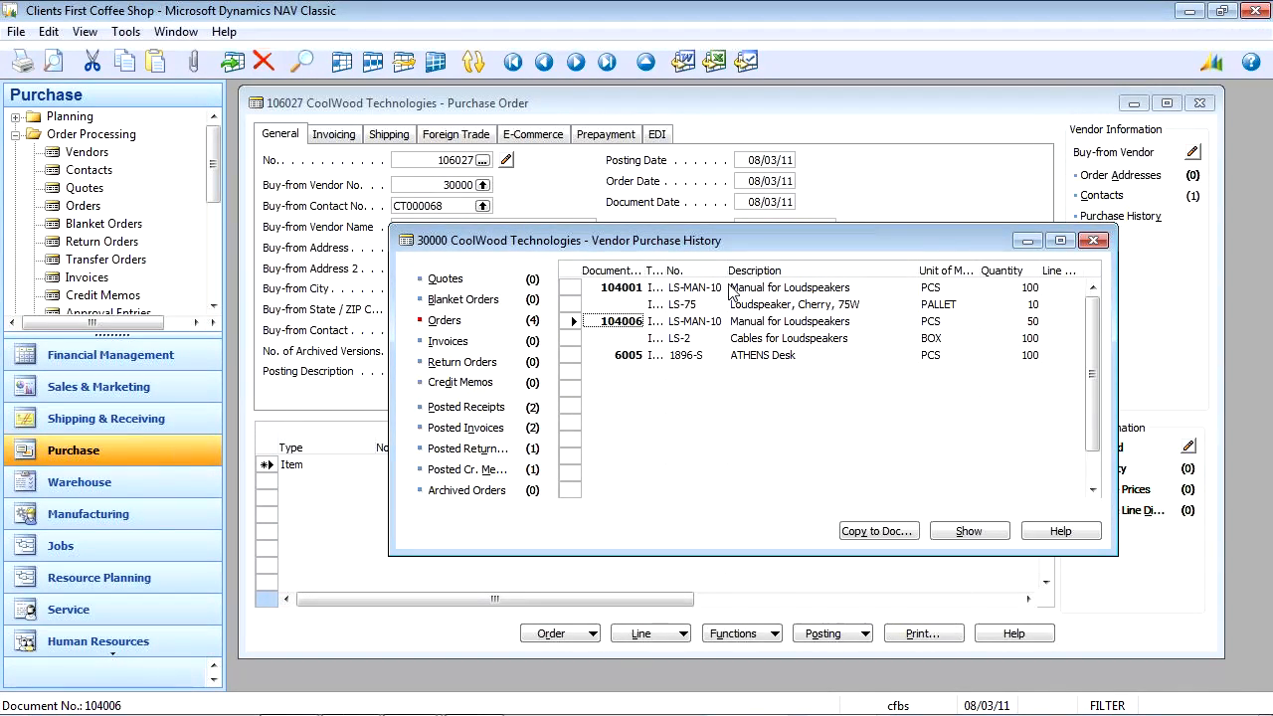
Copy the PARIS Guest Chair line and the second INNSBRUCK Storage Unit line from the vendor's posted receipts into the new order.
click(480, 410)
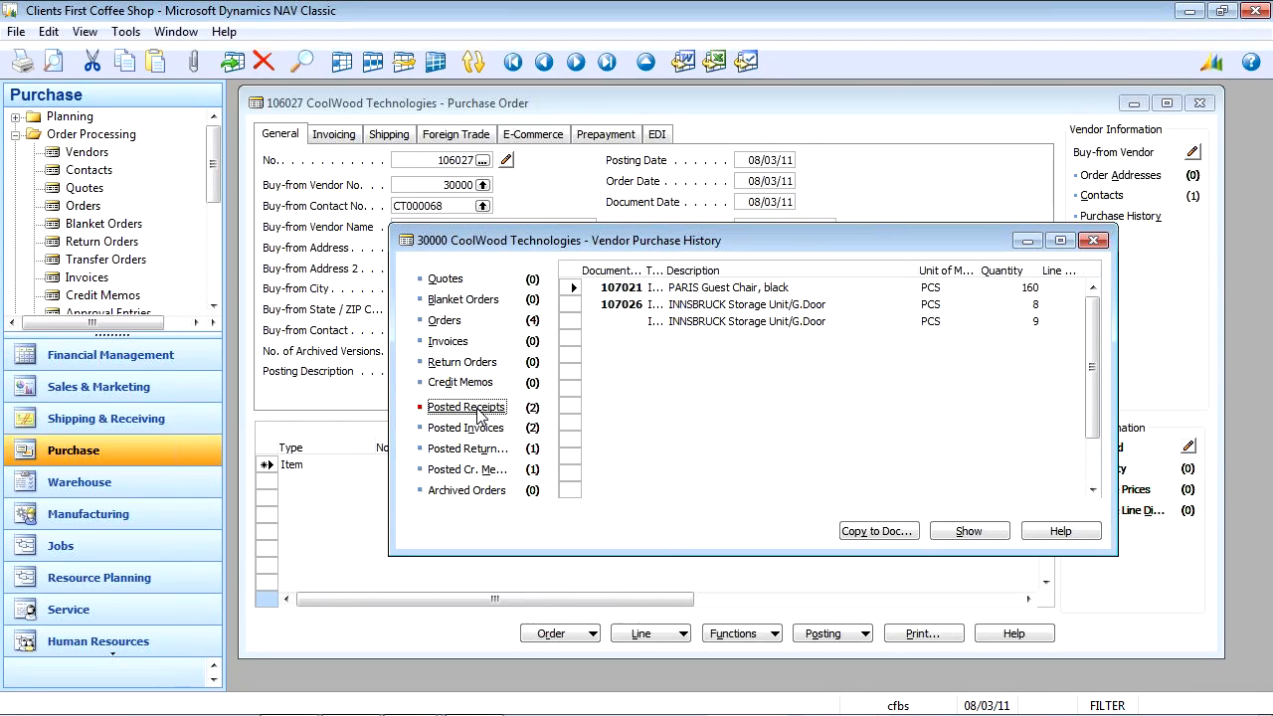
click(716, 287)
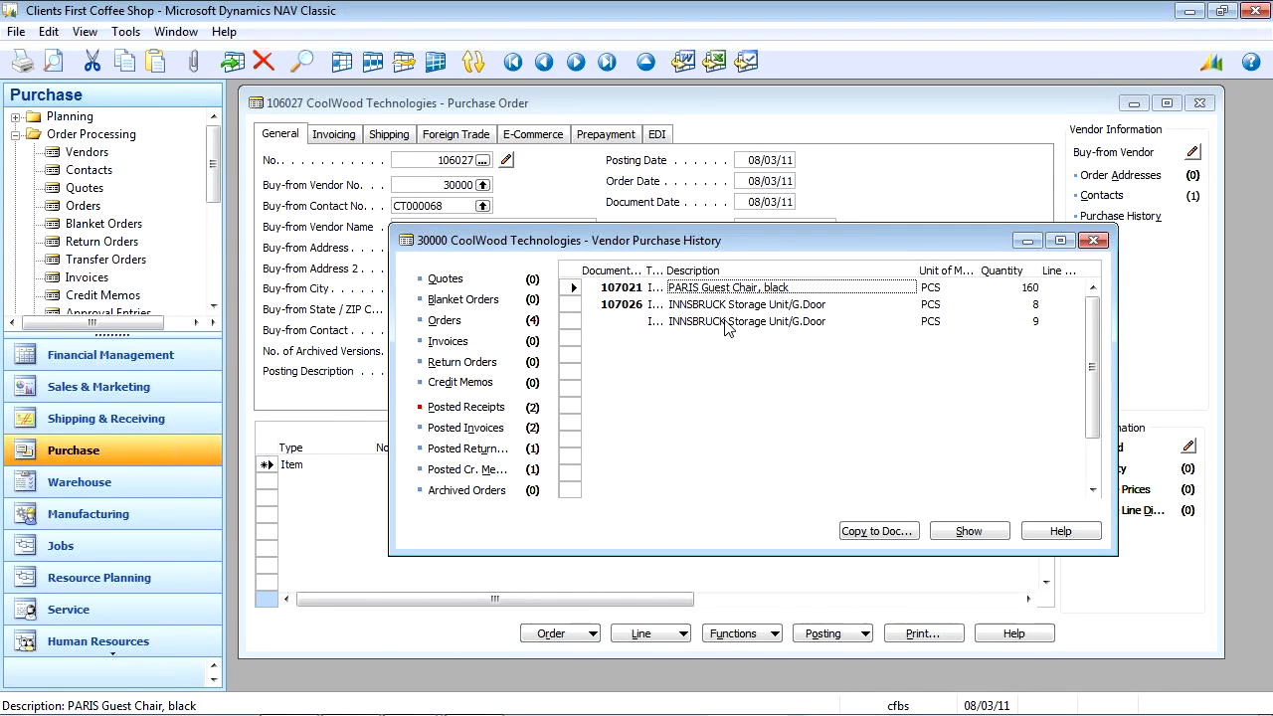
click(726, 323)
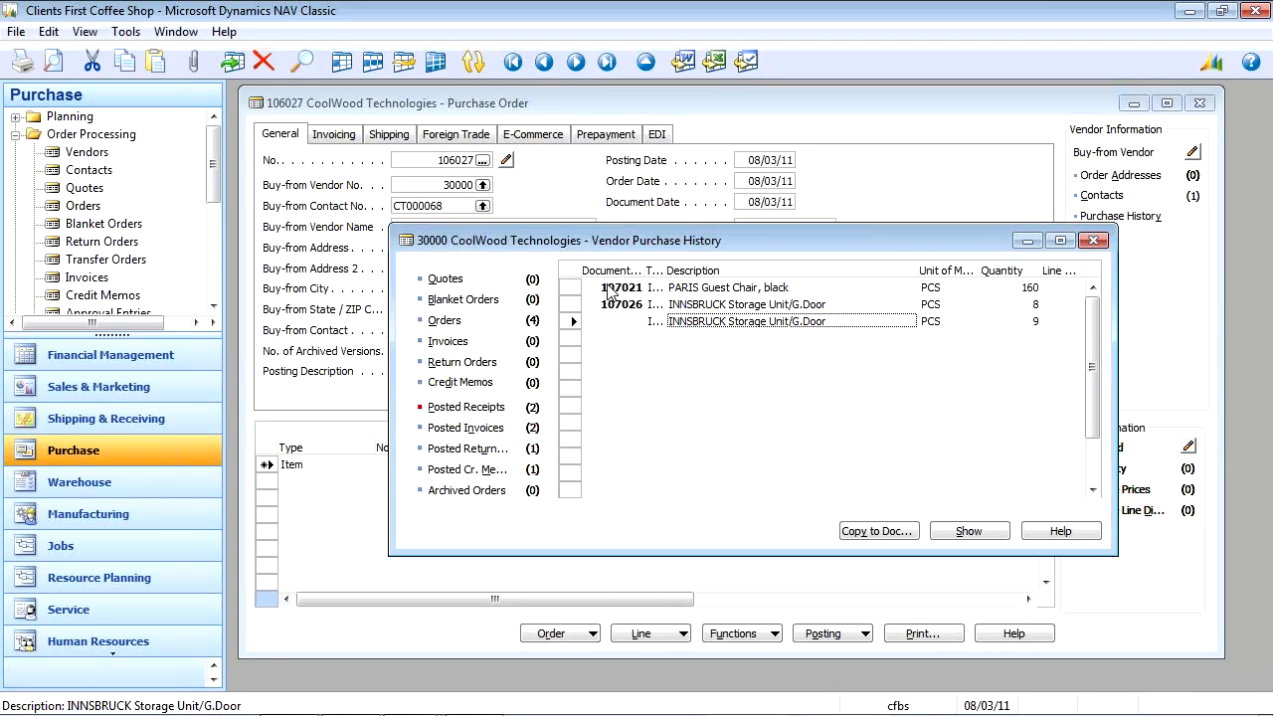
click(574, 287)
ctrl+click(571, 321)
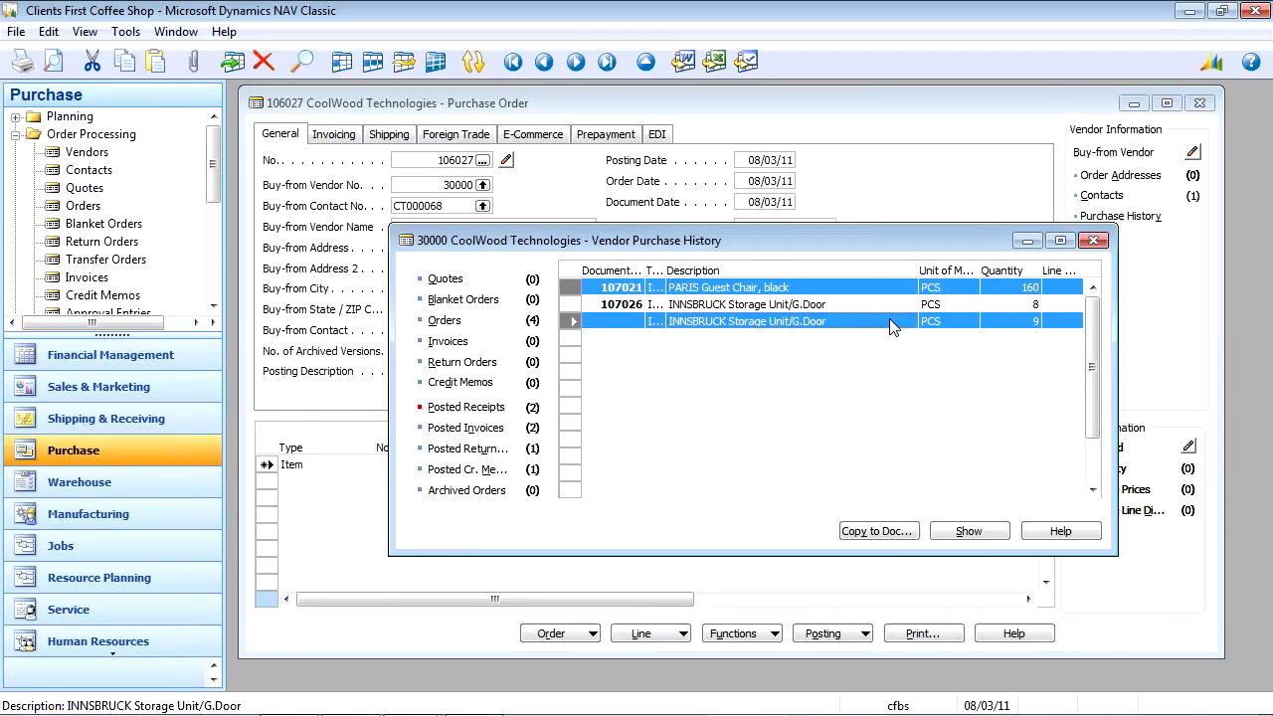
click(837, 529)
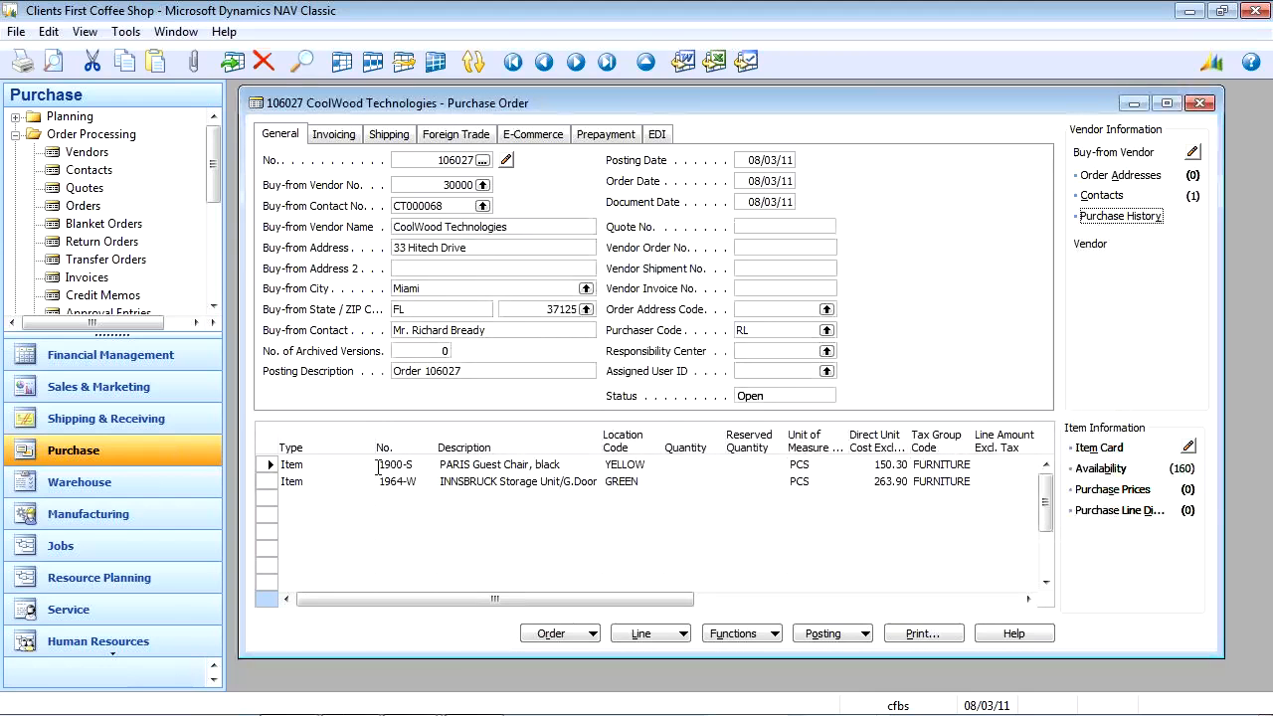
Examine the PARIS Guest Chair's availability at location YELLOW by day, month and quarter, then close the availability window.
click(639, 459)
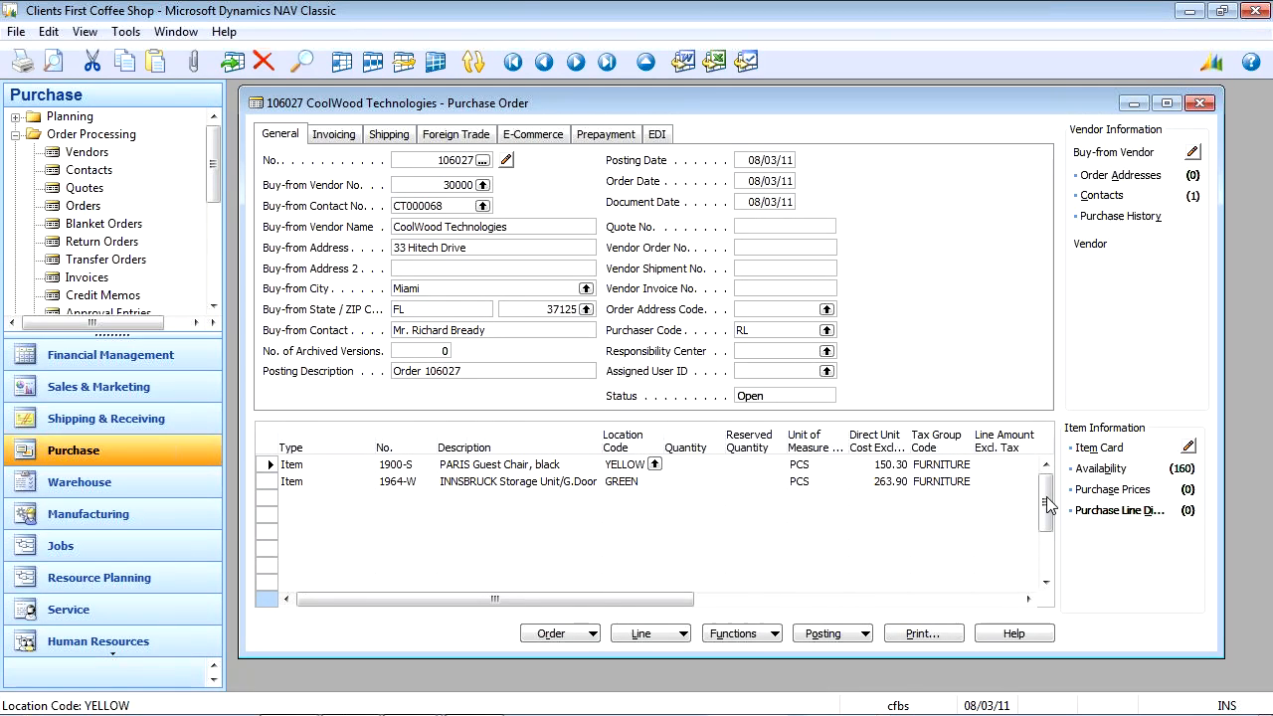
click(1117, 473)
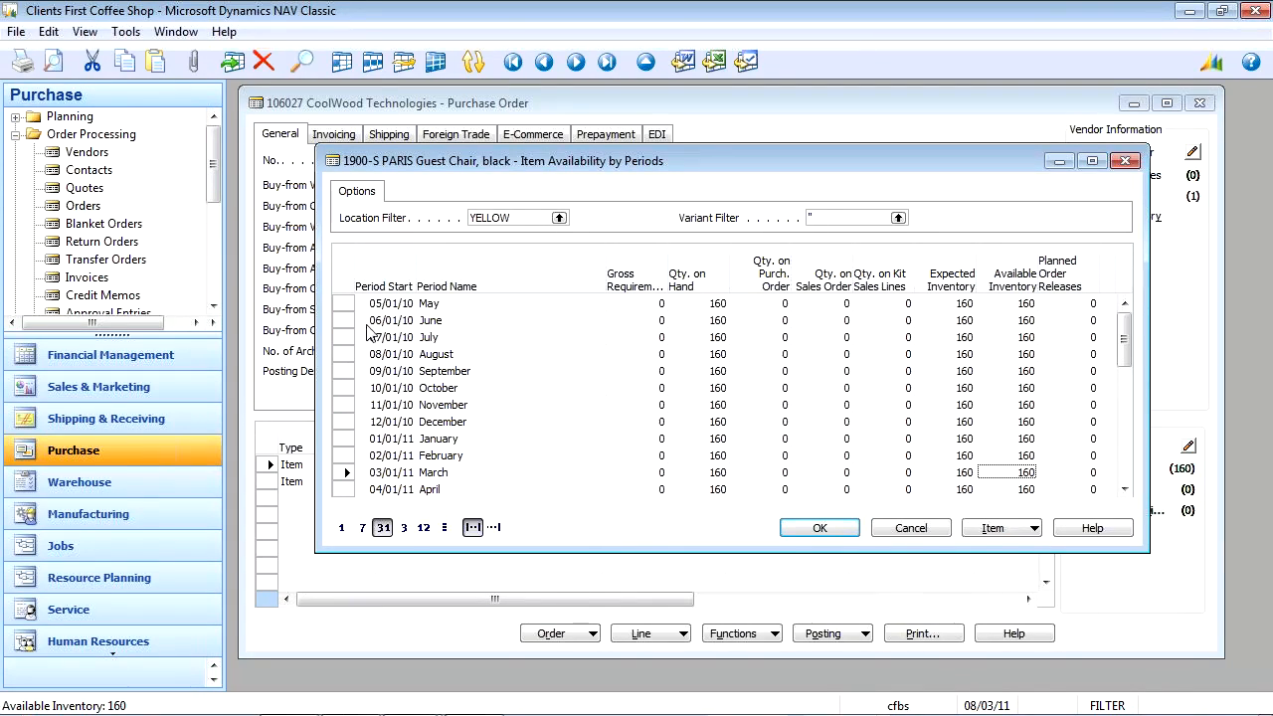
click(341, 528)
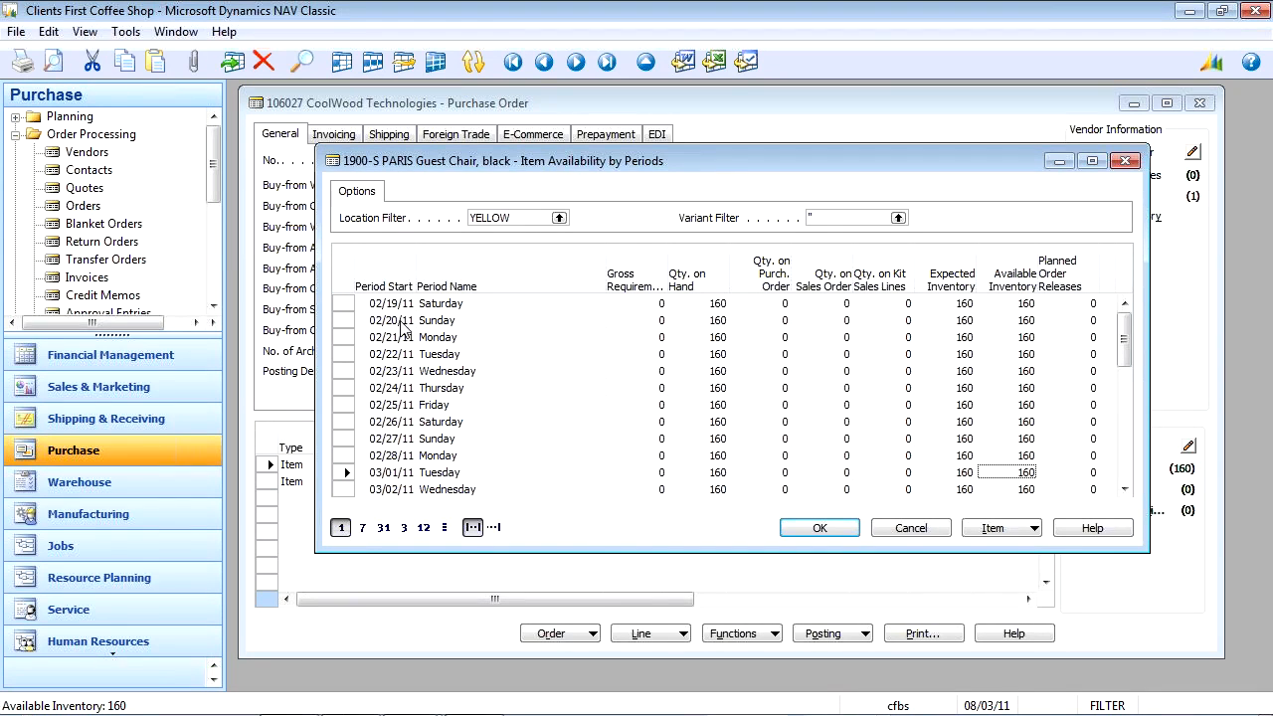
click(384, 528)
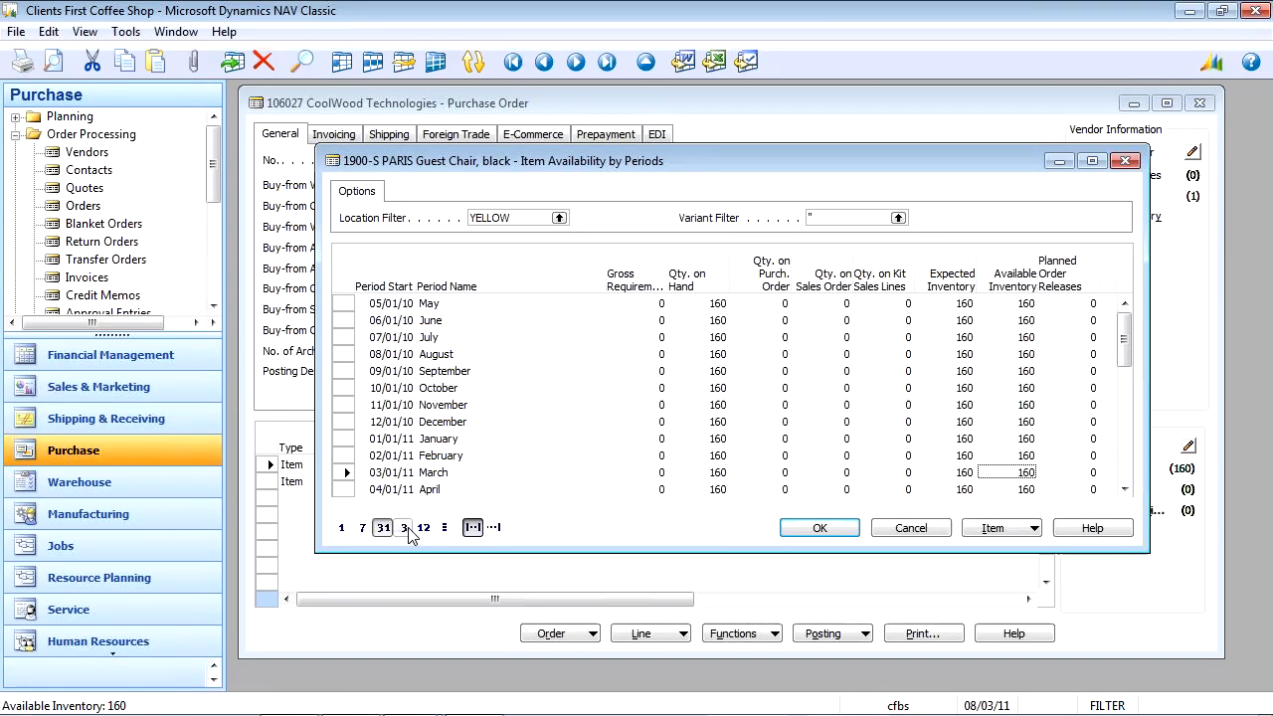
click(405, 528)
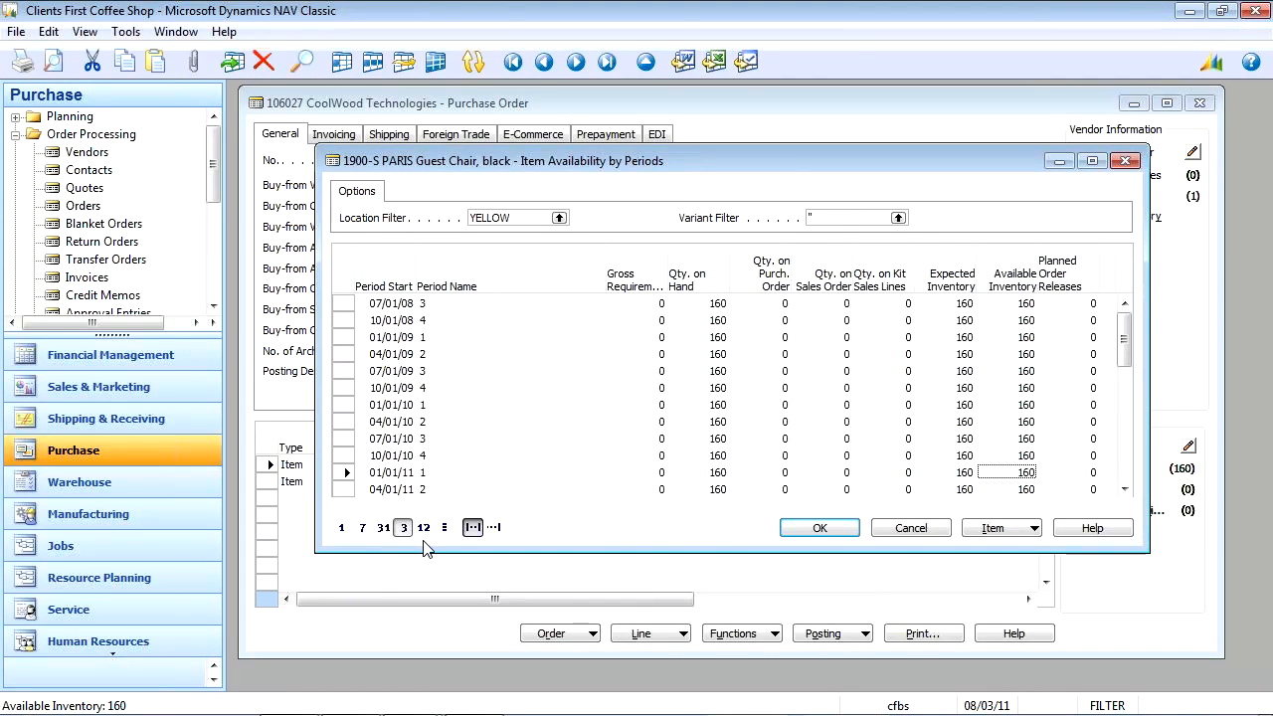
key(Escape)
Add a third item line for LS-MAN-10 Manual for Loudspeakers with location code WHITE.
click(407, 500)
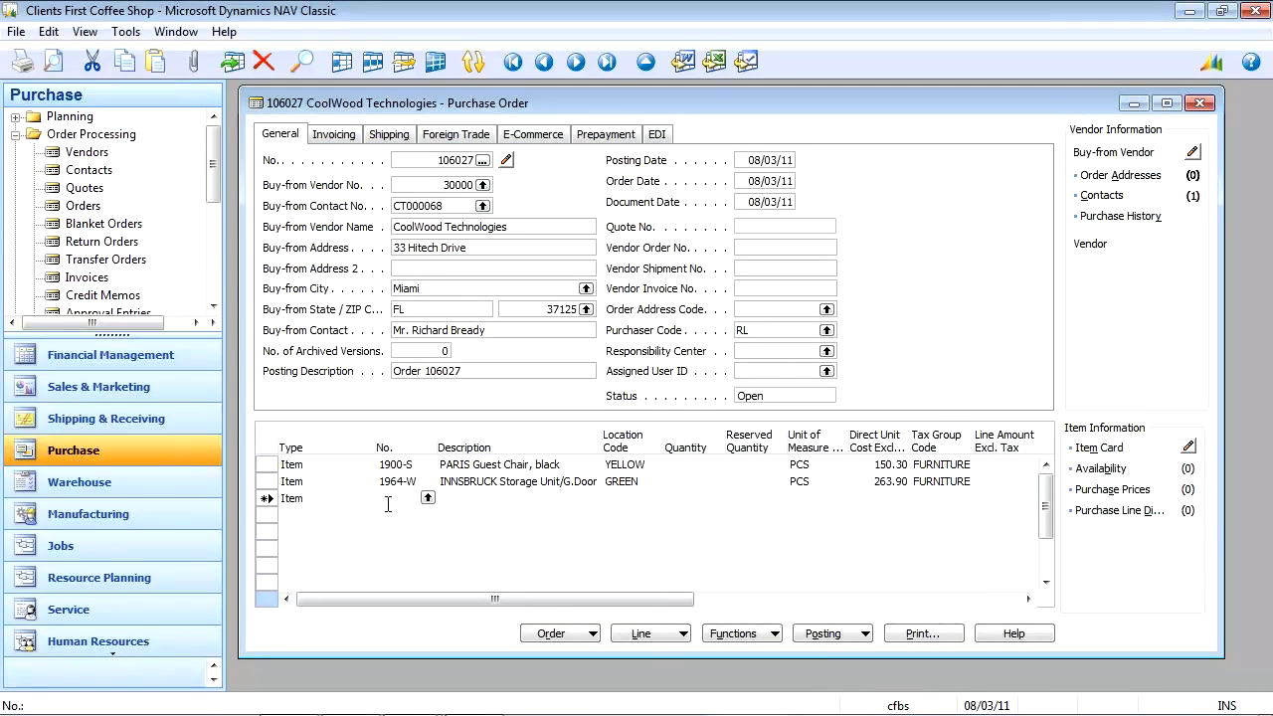
text(ls)
text(ma)
key(Tab)
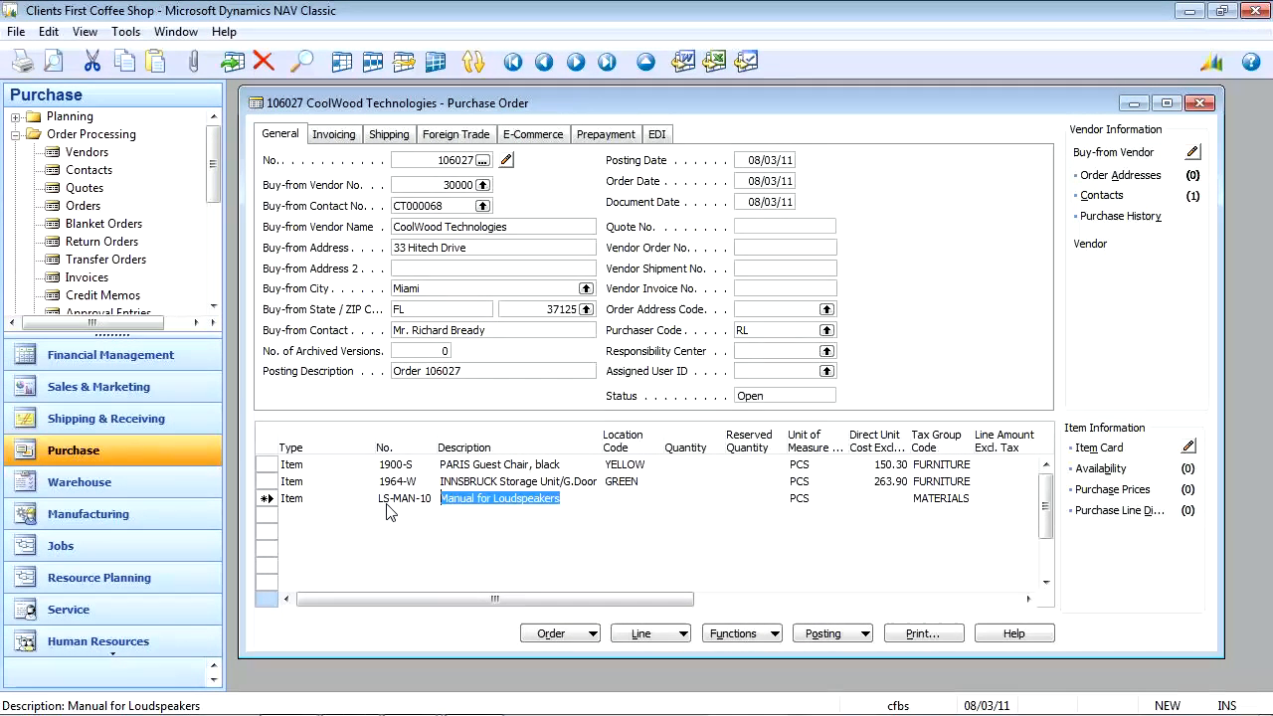
key(Tab)
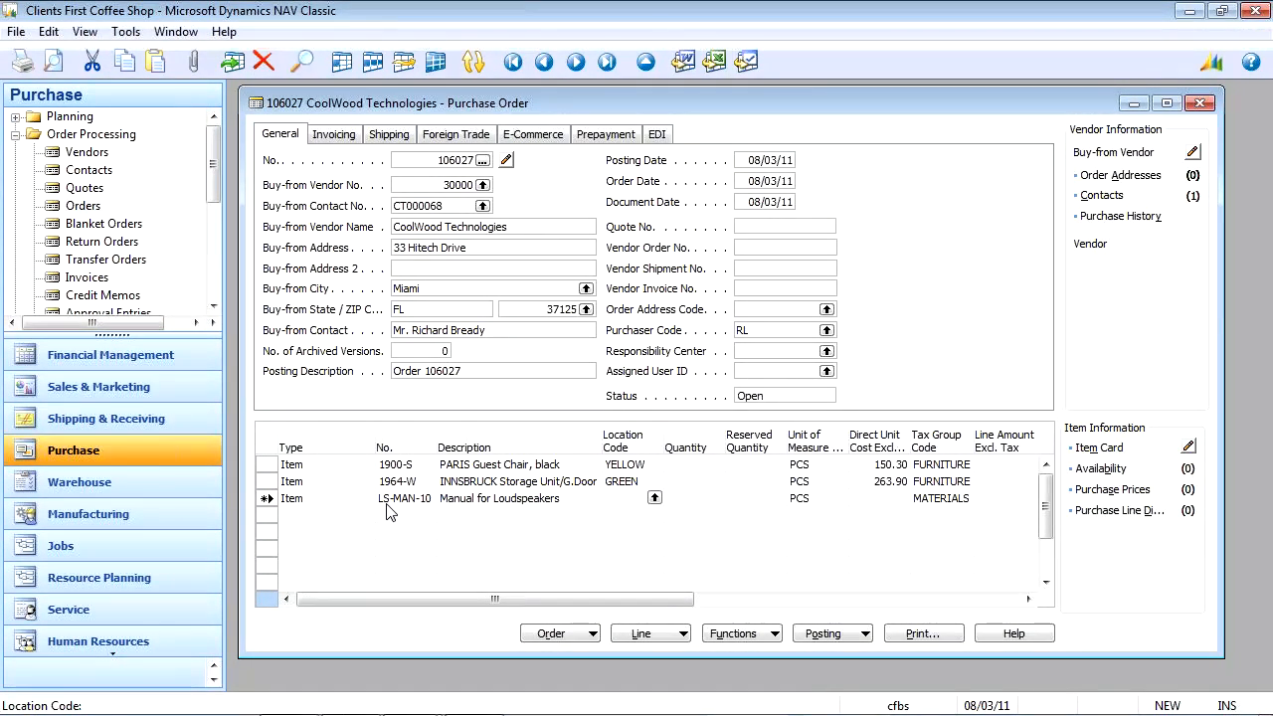
text(b)
key(Tab)
key(shift+Tab)
text(w)
key(Tab)
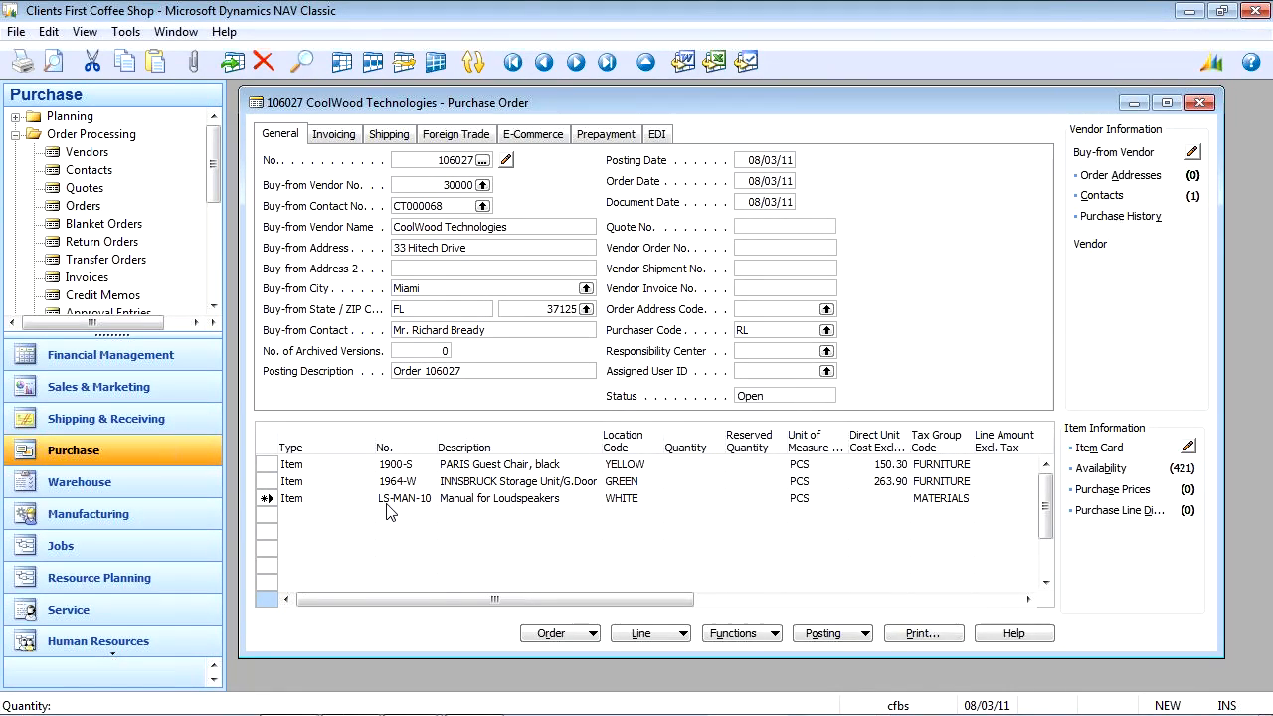
Examine the monthly availability of Manual for Loudspeakers at location WHITE from January to April 2011, then close the window.
click(1109, 470)
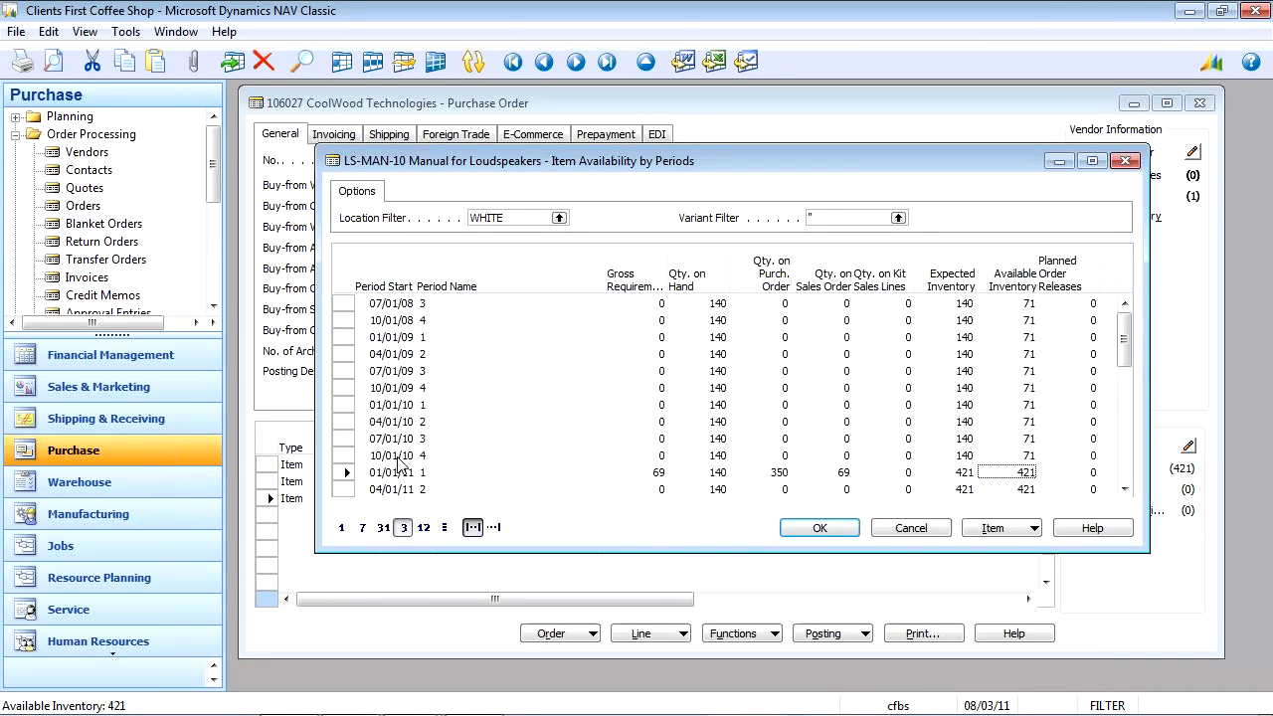
click(383, 529)
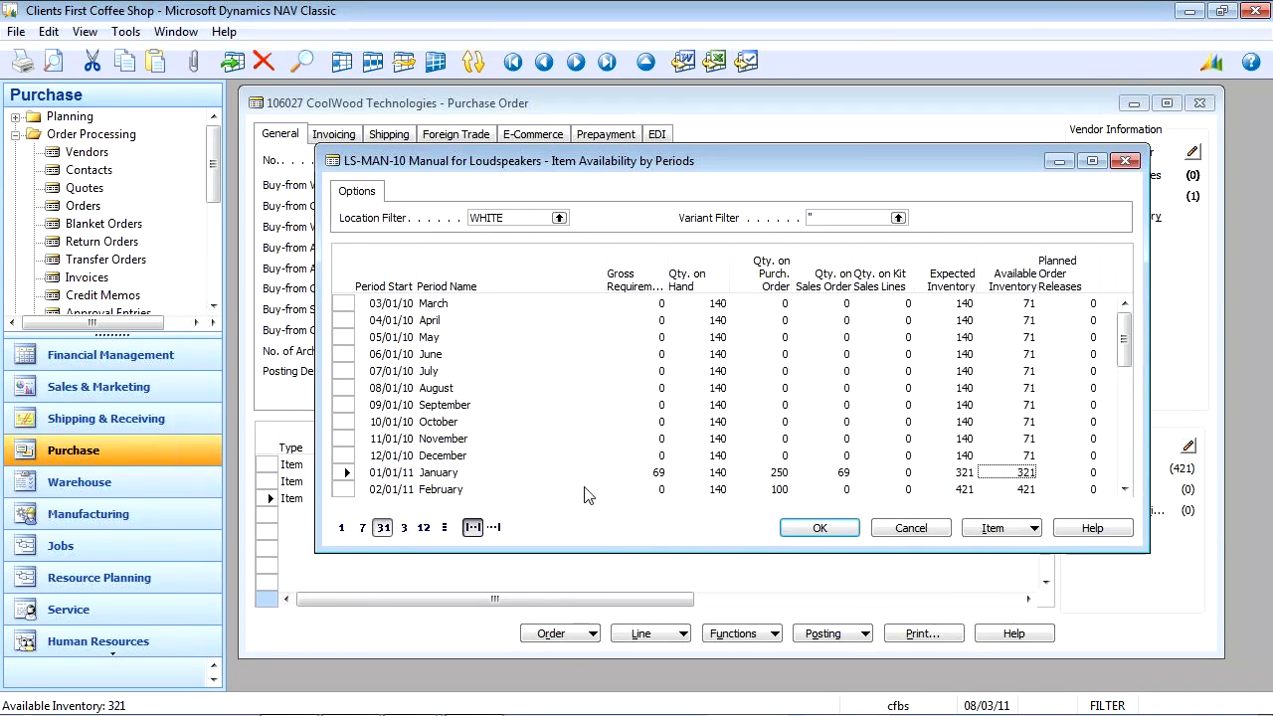
click(465, 474)
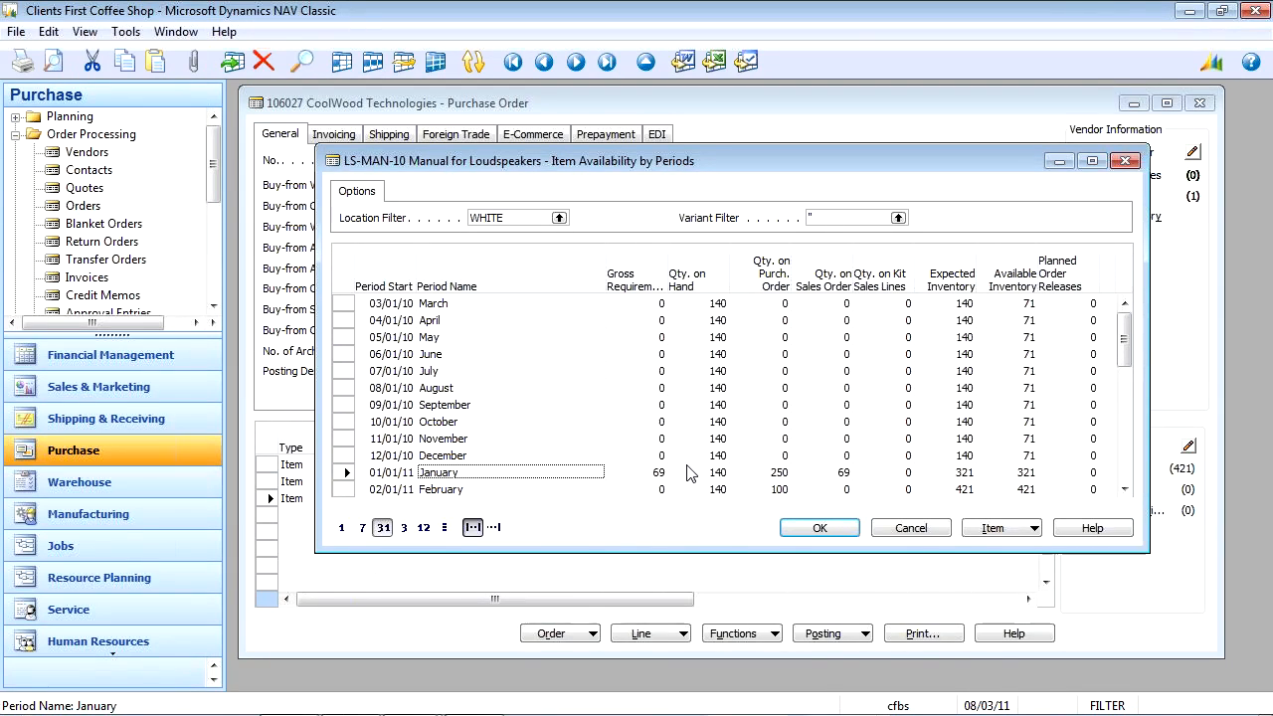
click(719, 475)
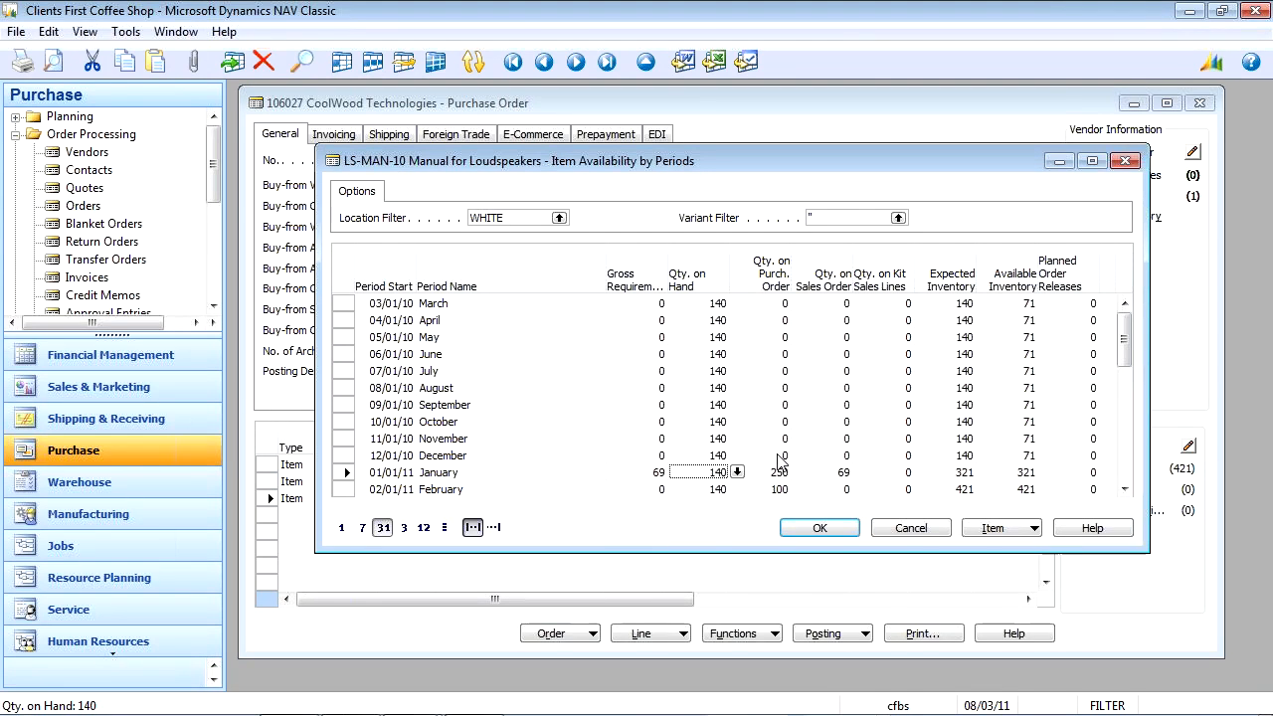
click(846, 474)
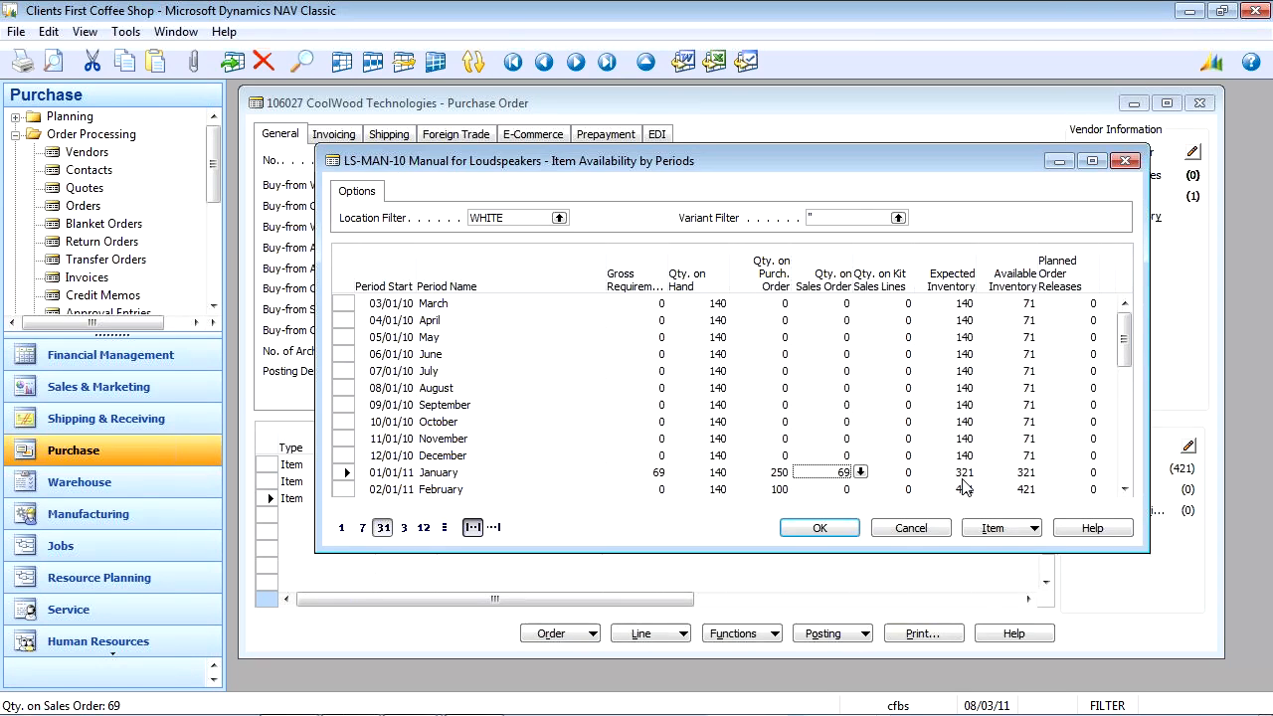
key(Down)
key(Down)
key(Down)
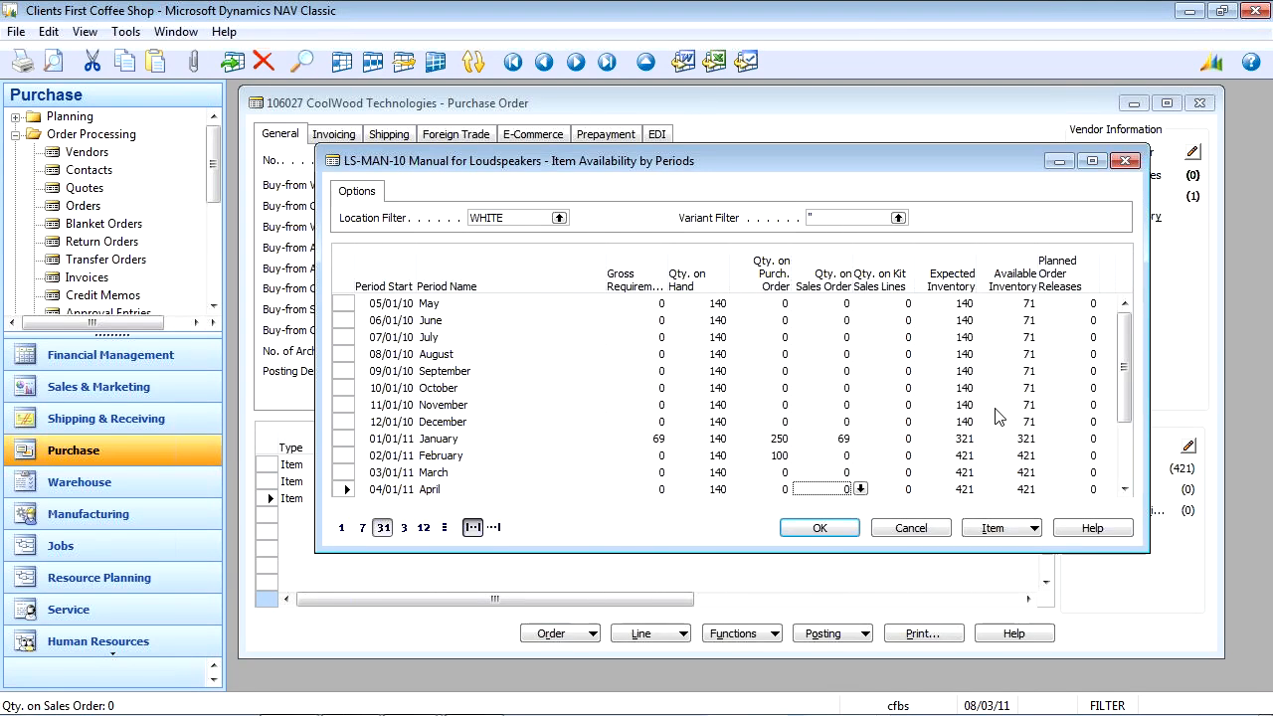
key(Escape)
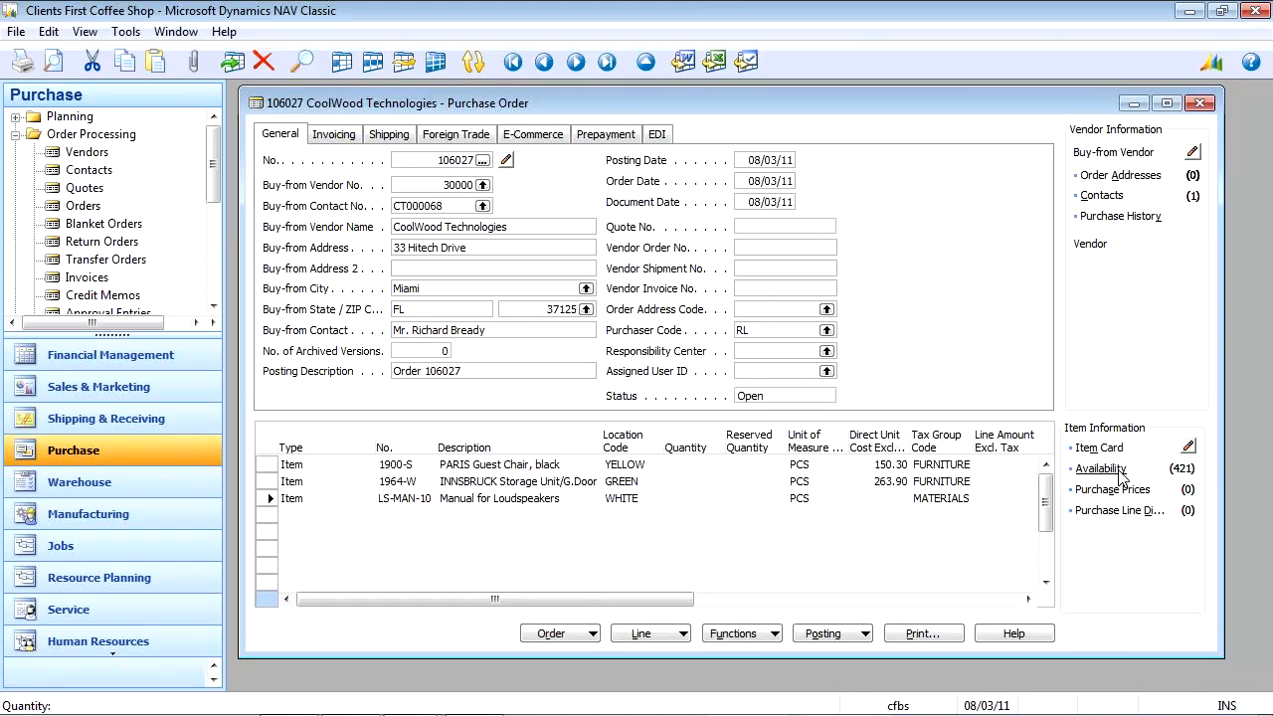
Change the Manual for Loudspeakers line to location BLUE and set its quantity to 100.
click(658, 498)
click(658, 499)
click(622, 311)
click(649, 515)
click(694, 502)
text(100)
key(Tab)
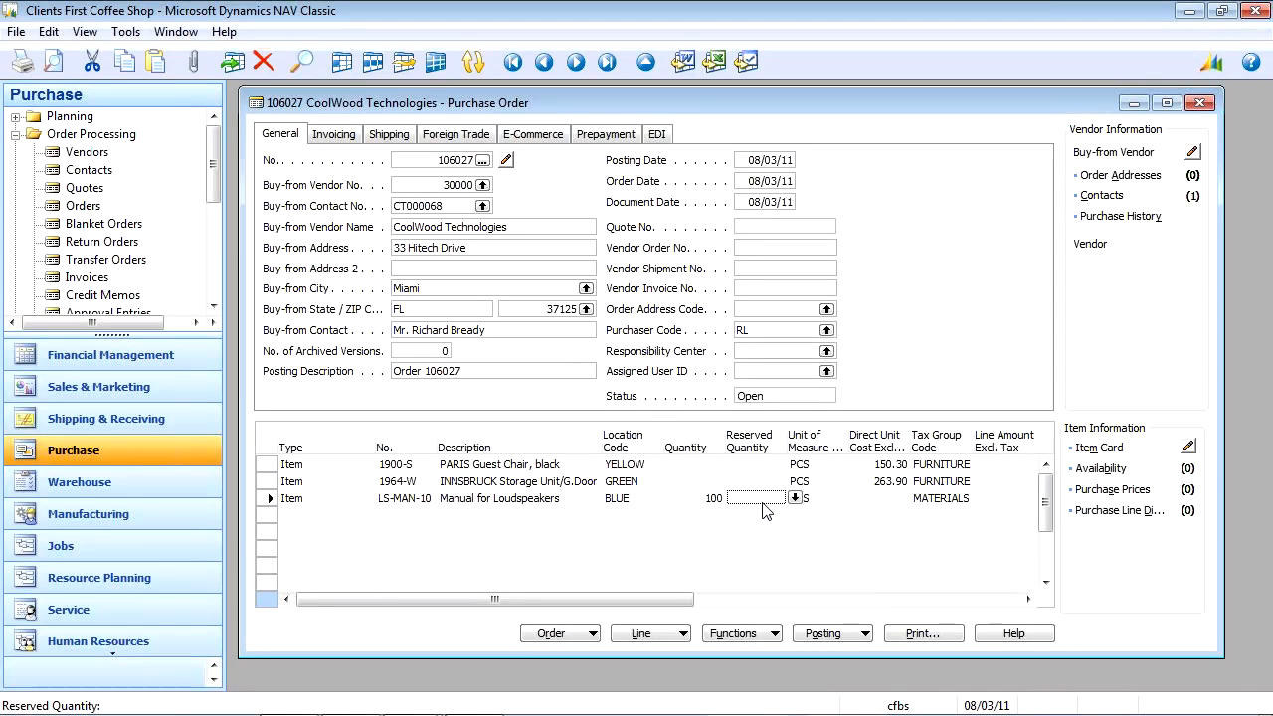
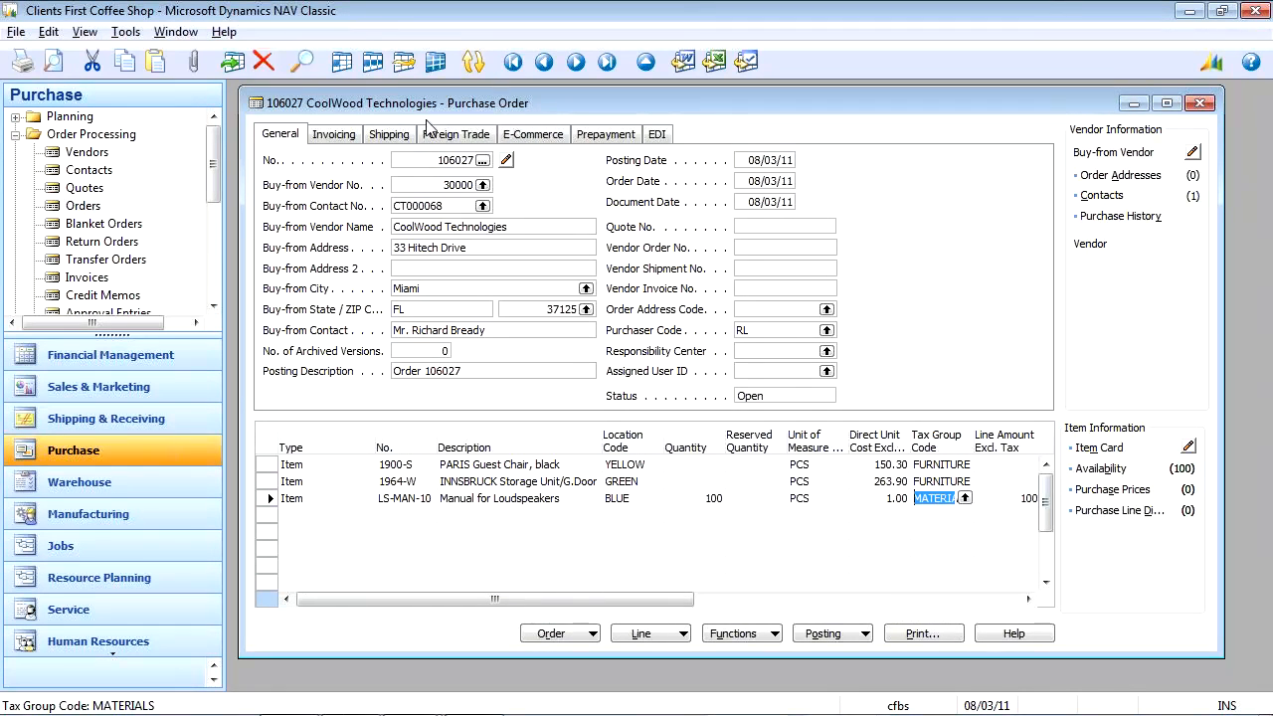
Set the order's currency code to EUR and accept recreating the purchase lines in that currency.
click(452, 133)
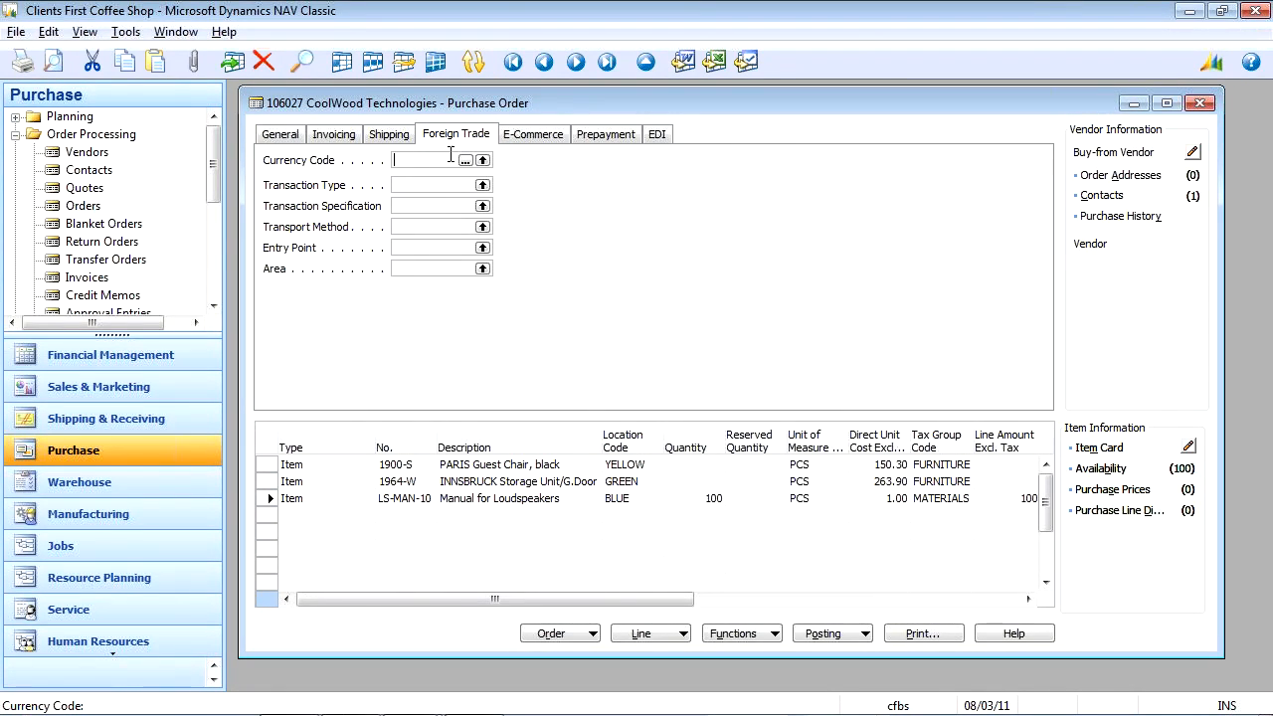
click(483, 159)
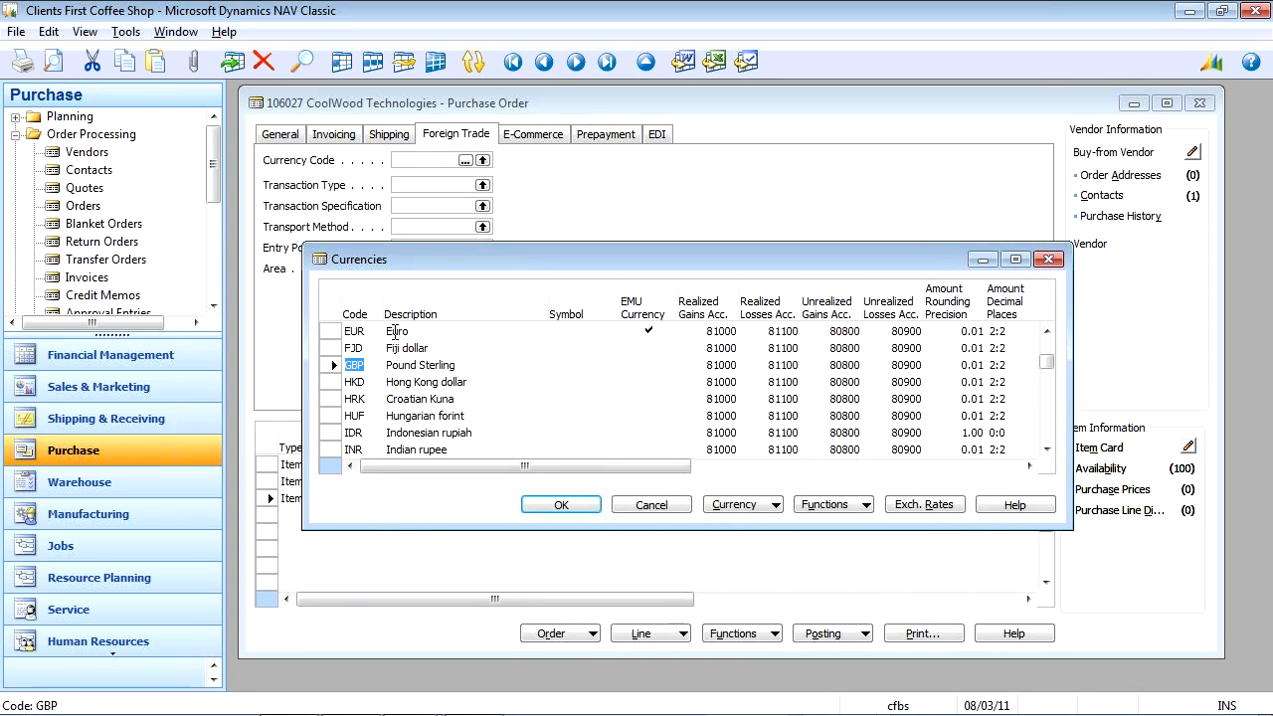
click(457, 332)
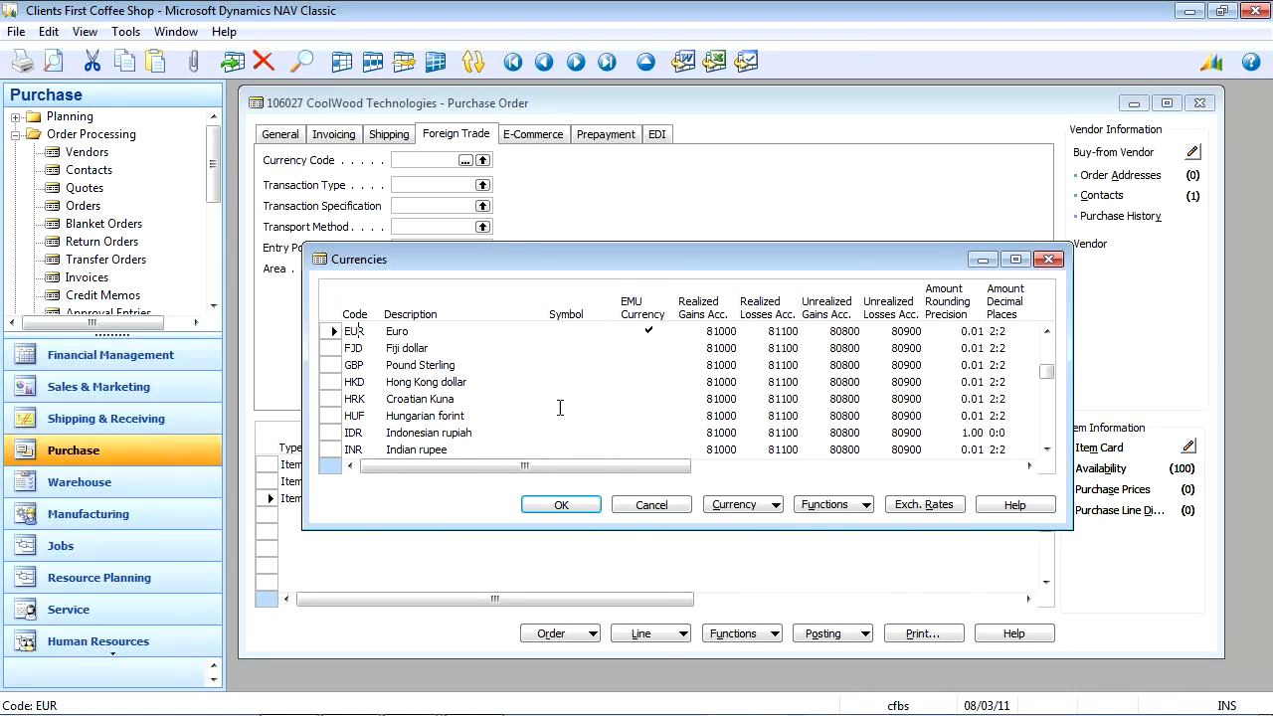
click(561, 504)
click(414, 212)
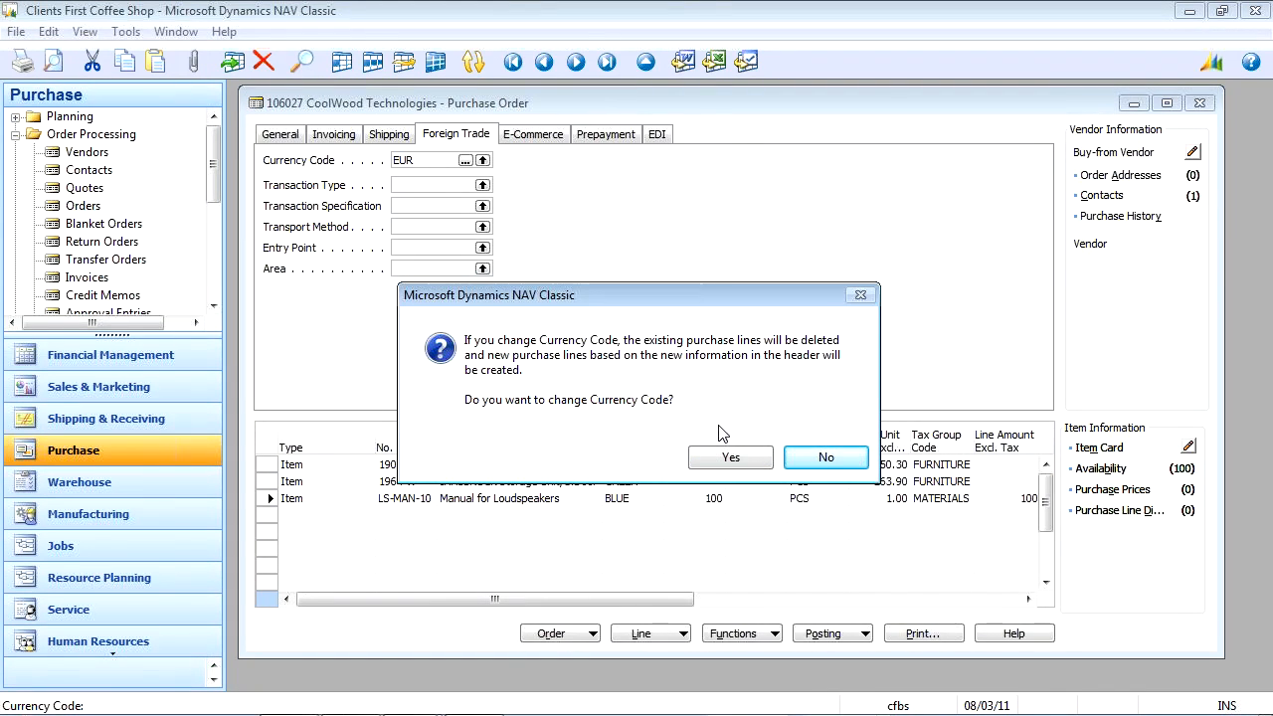
click(730, 456)
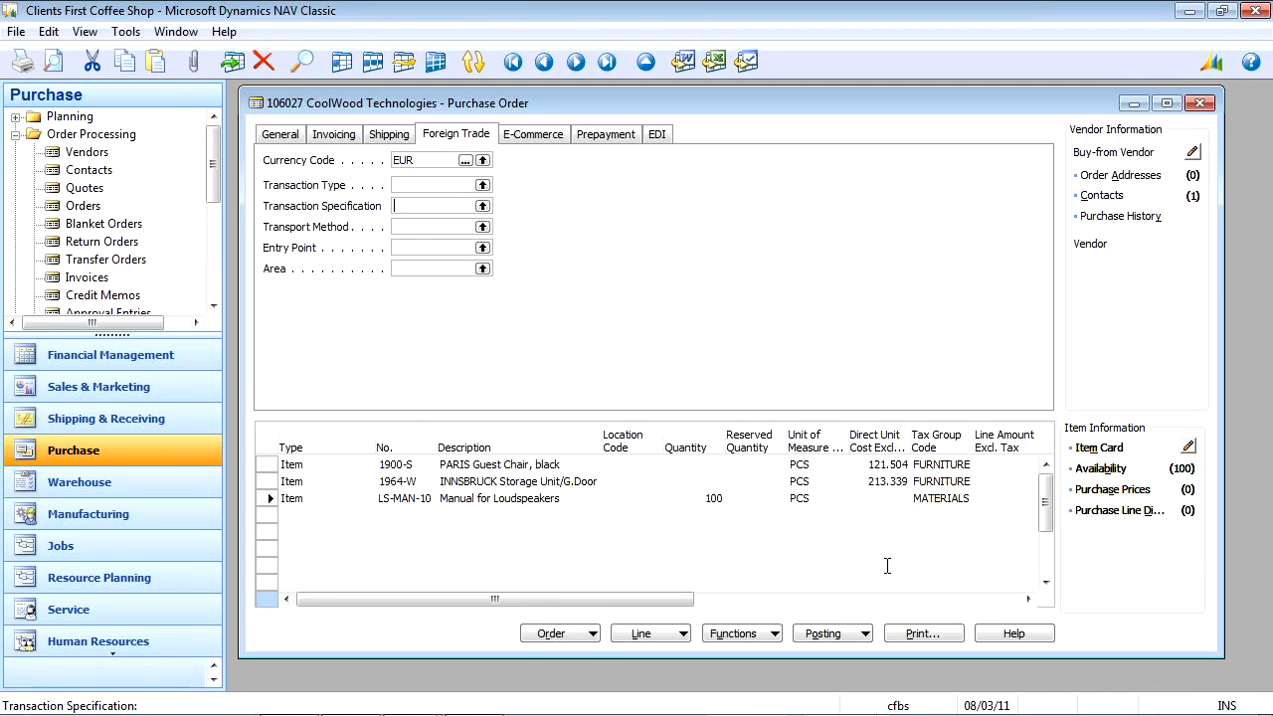
click(890, 498)
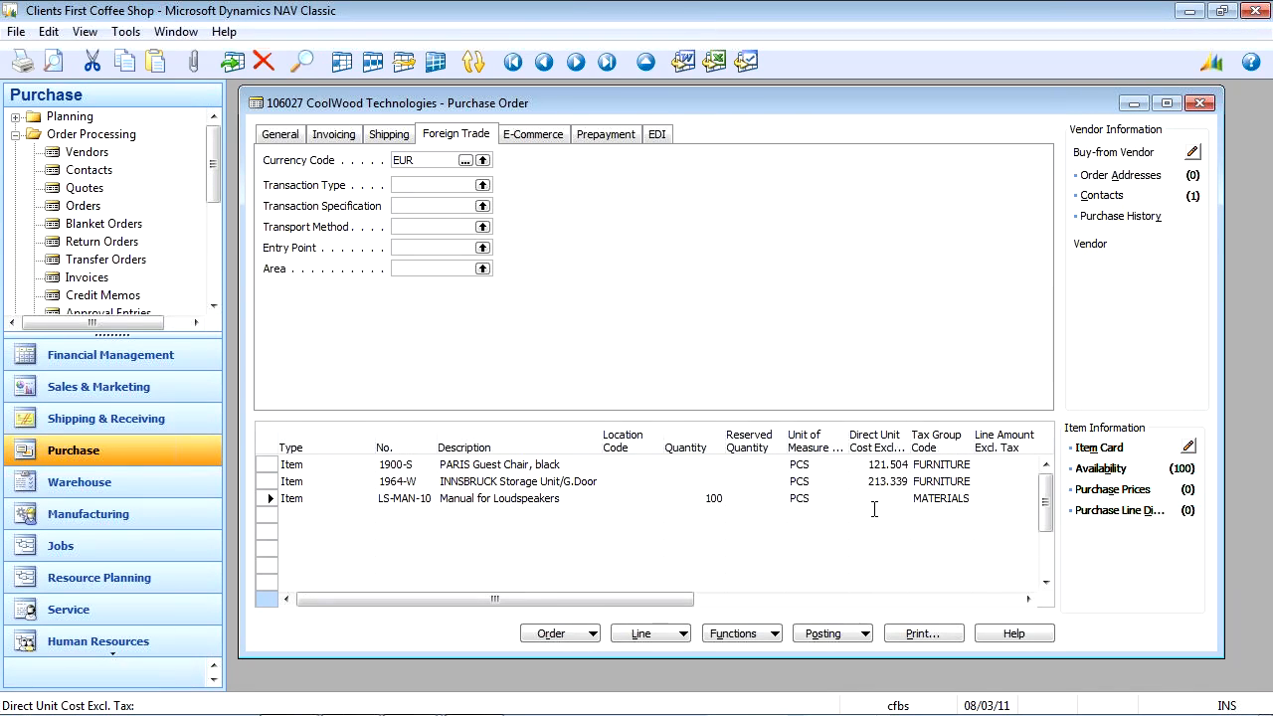
Widen the Direct Unit Cost Excl. Tax column in the order lines and show the Unit Cost ($) column.
click(898, 462)
drag(910, 440, 953, 441)
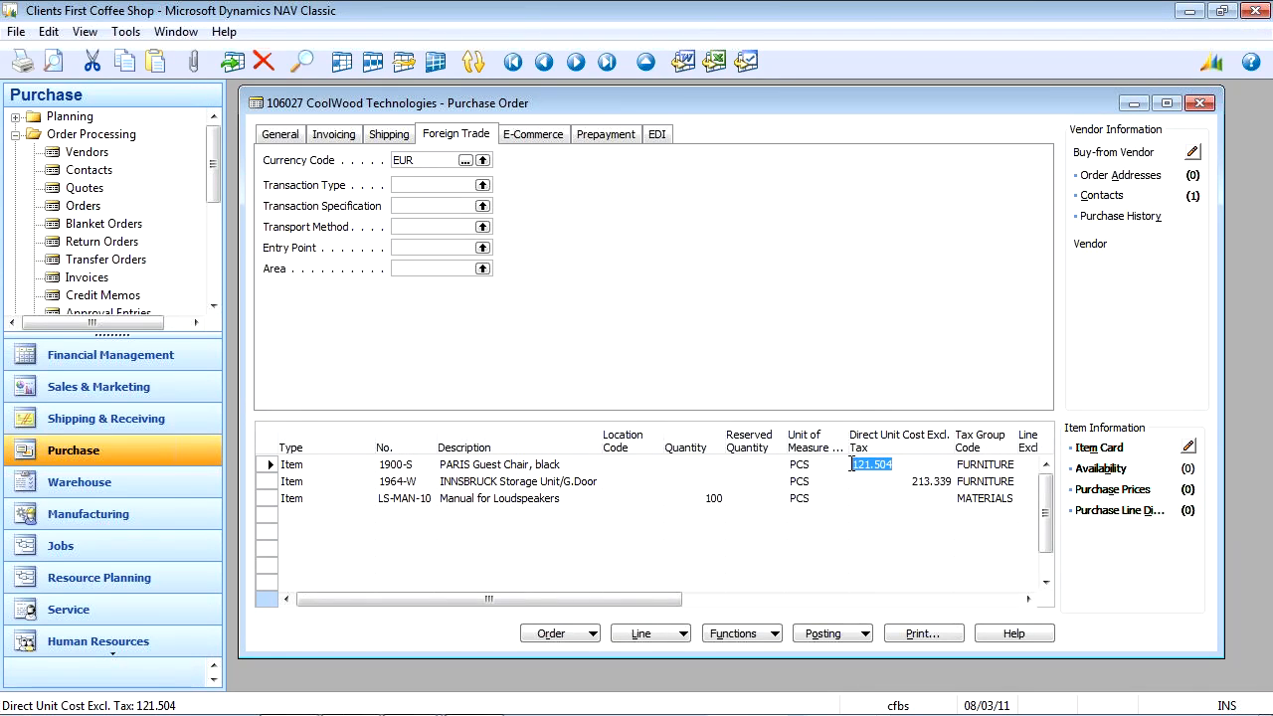
right_click(909, 449)
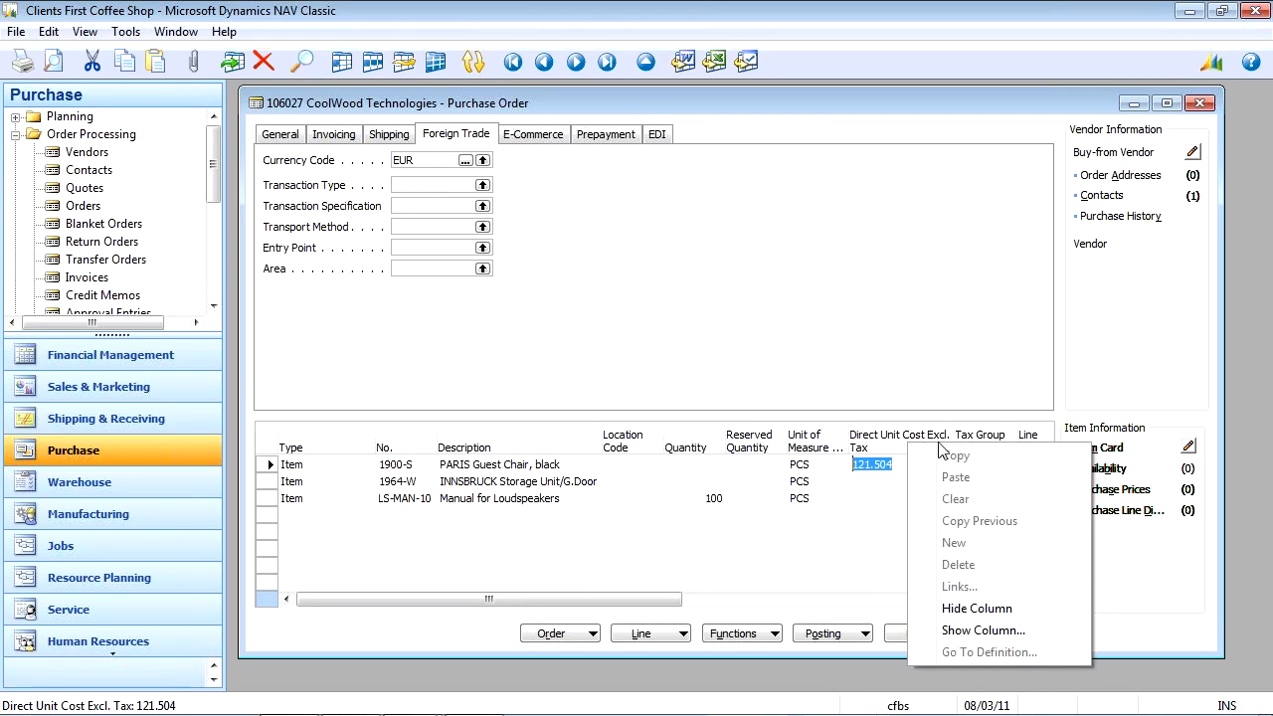
click(983, 631)
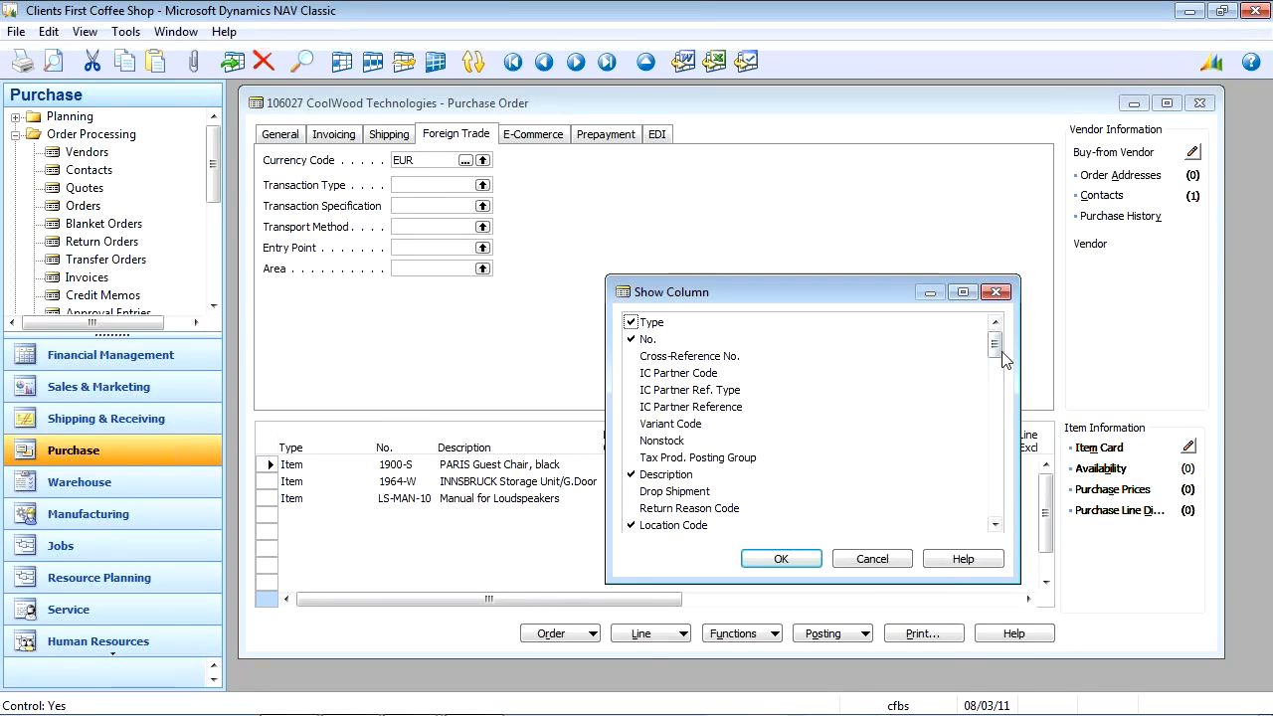
drag(1002, 354, 1001, 377)
click(631, 440)
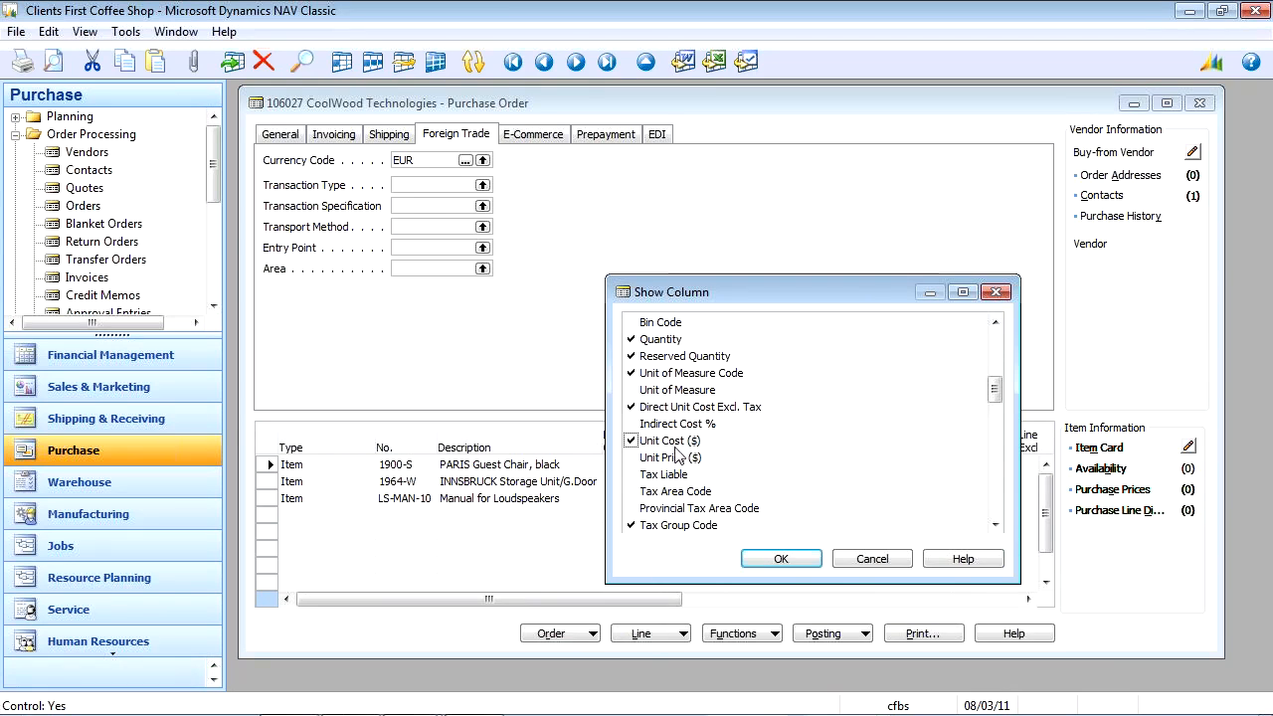
click(794, 550)
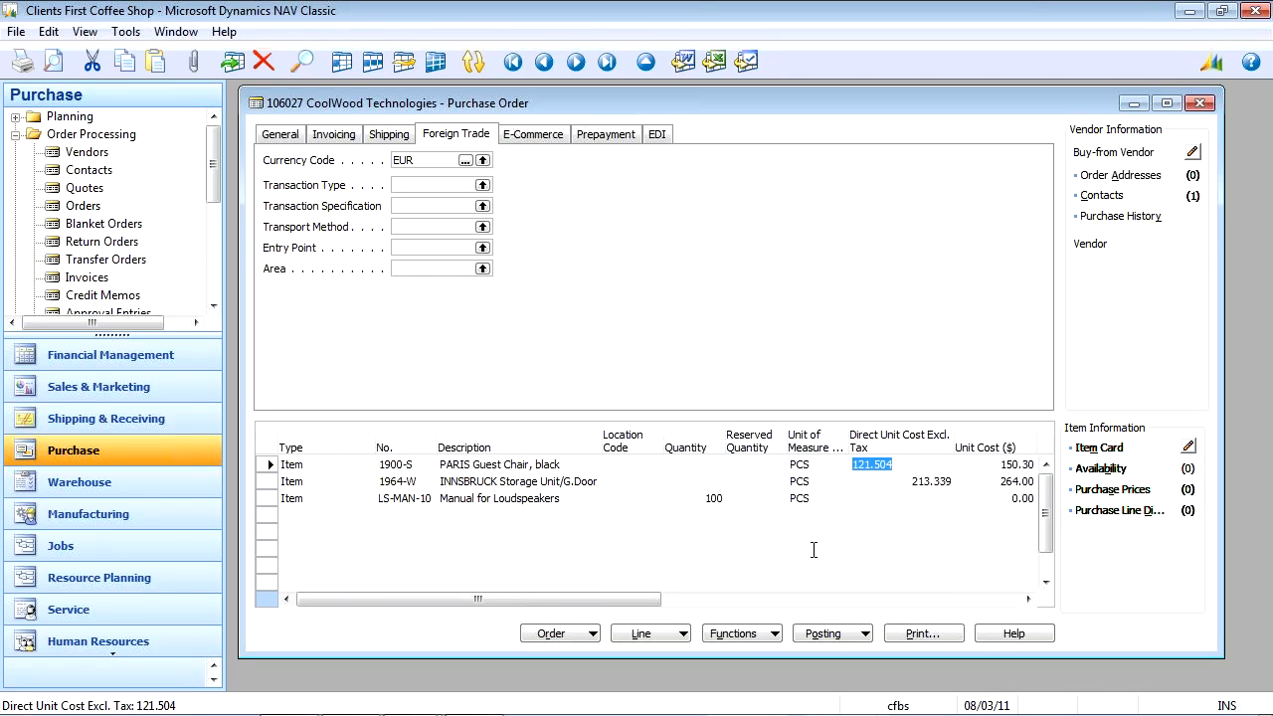
Compare the first lines' direct and dollar unit costs, and set the order's EUR relational exchange rate amount to 1.50.
click(990, 480)
click(985, 465)
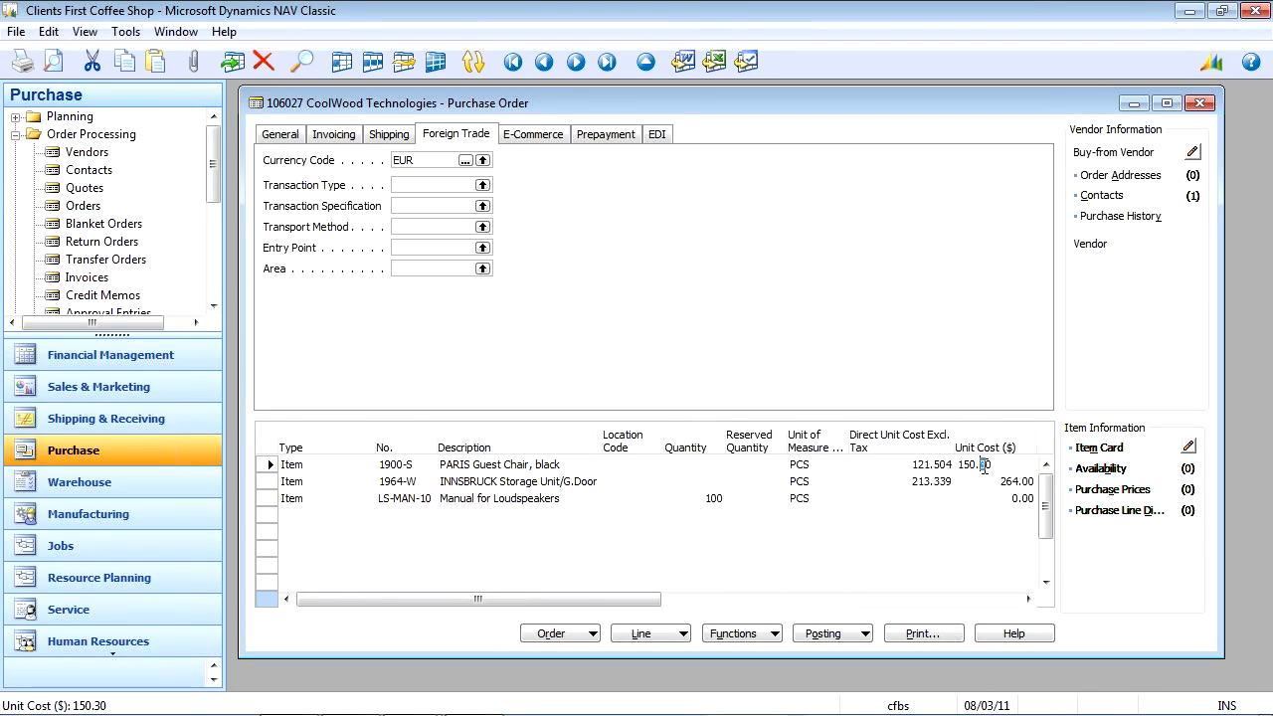
key(Down)
key(Up)
key(Left)
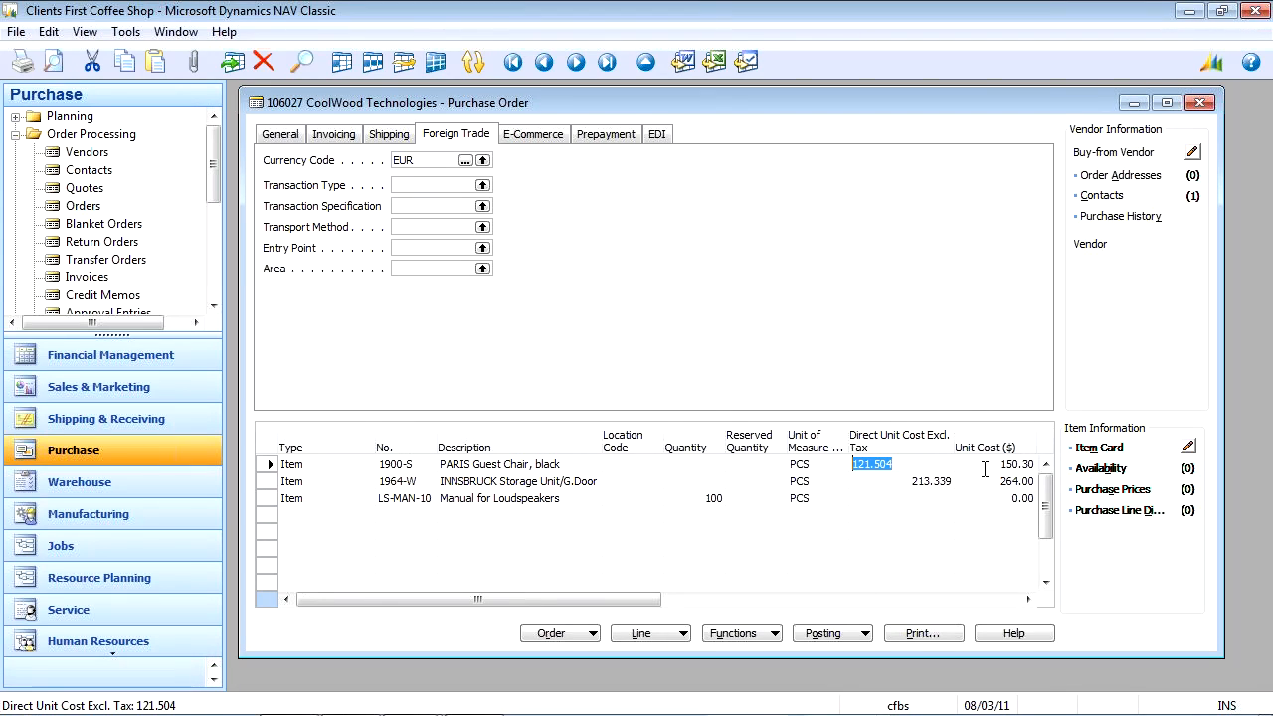
click(466, 161)
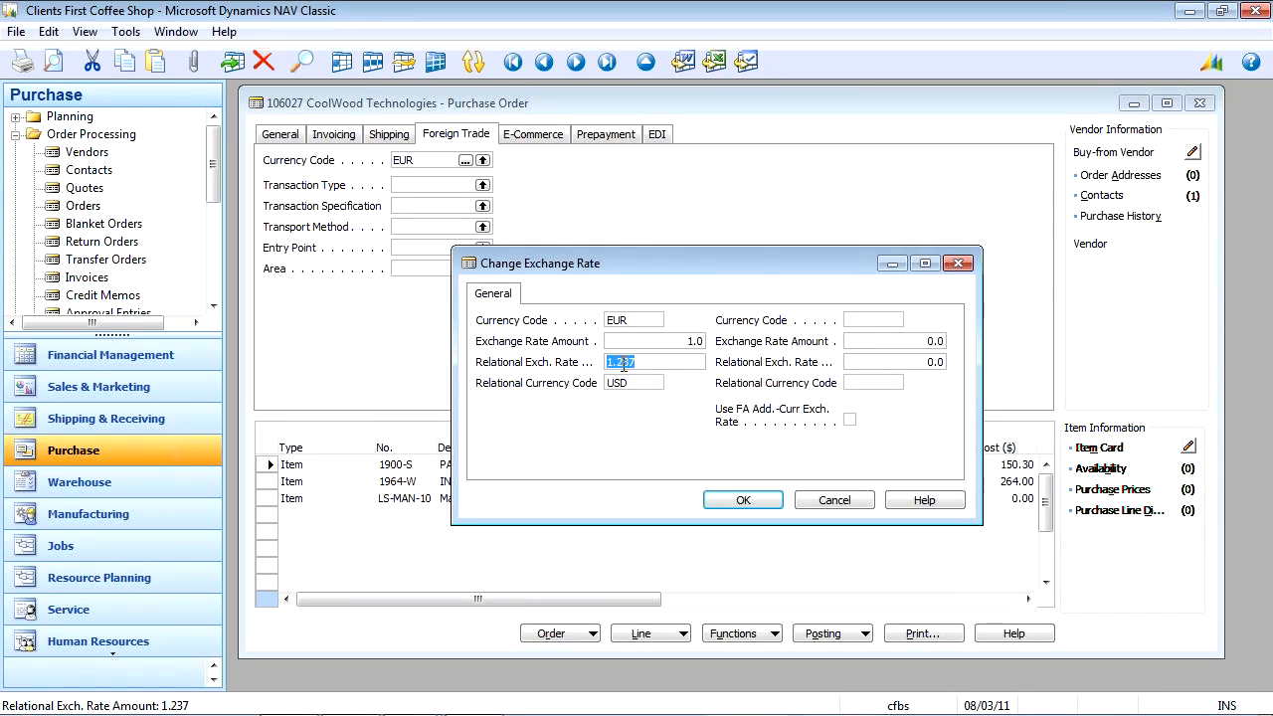
text(1.50)
key(Return)
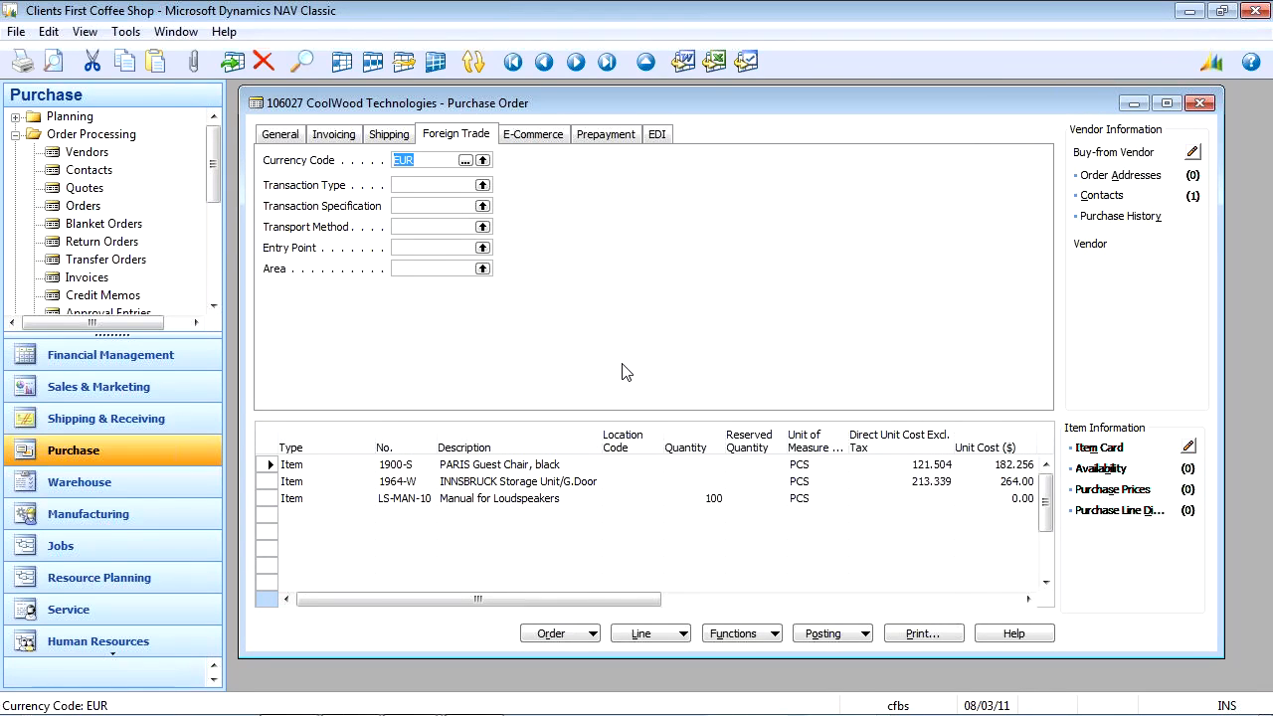
Compare Direct Unit Cost Excl. Tax with Unit Cost ($) on the PARIS Guest Chair and INNSBRUCK Storage Unit lines.
click(762, 465)
click(819, 477)
click(878, 468)
click(991, 483)
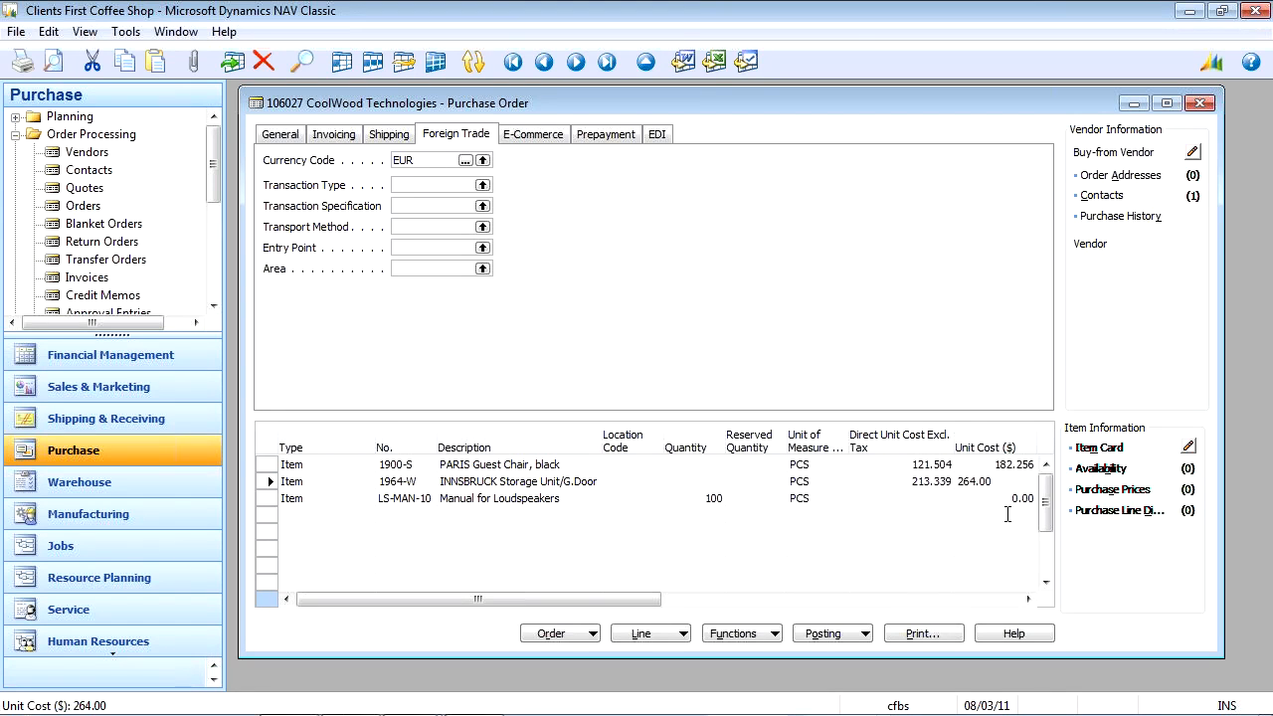
key(Up)
key(shift+Tab)
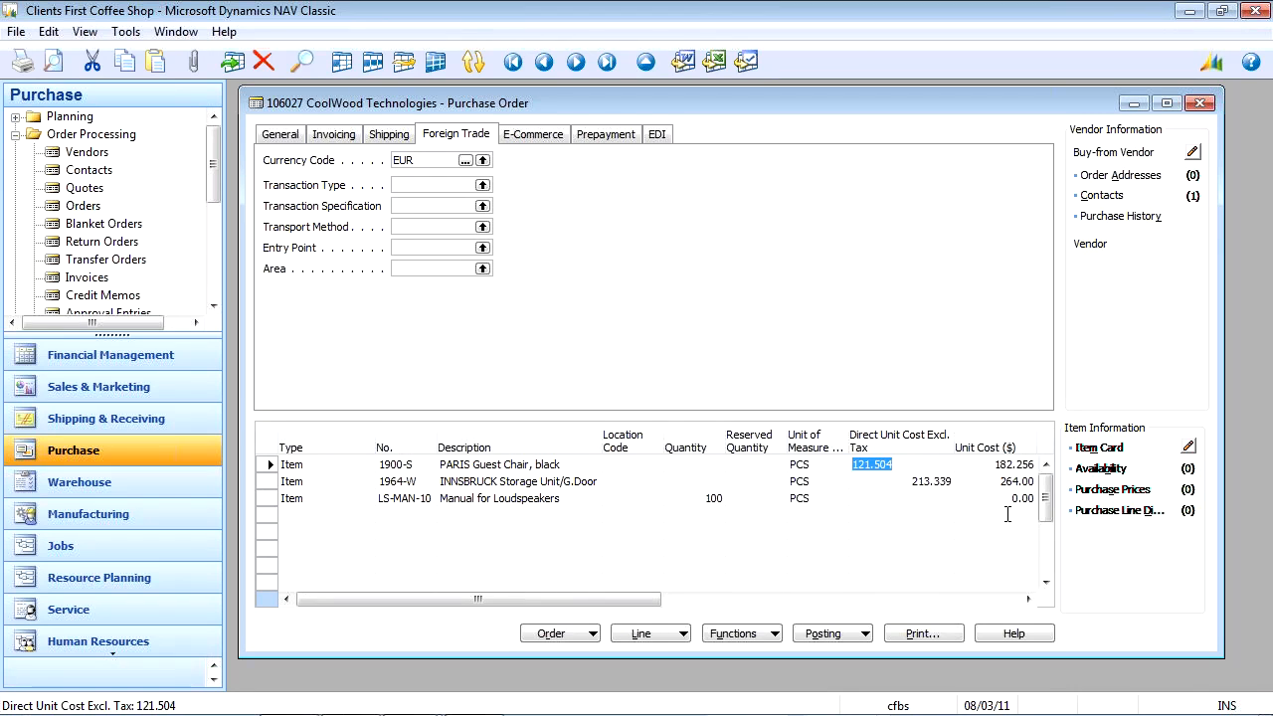
key(Tab)
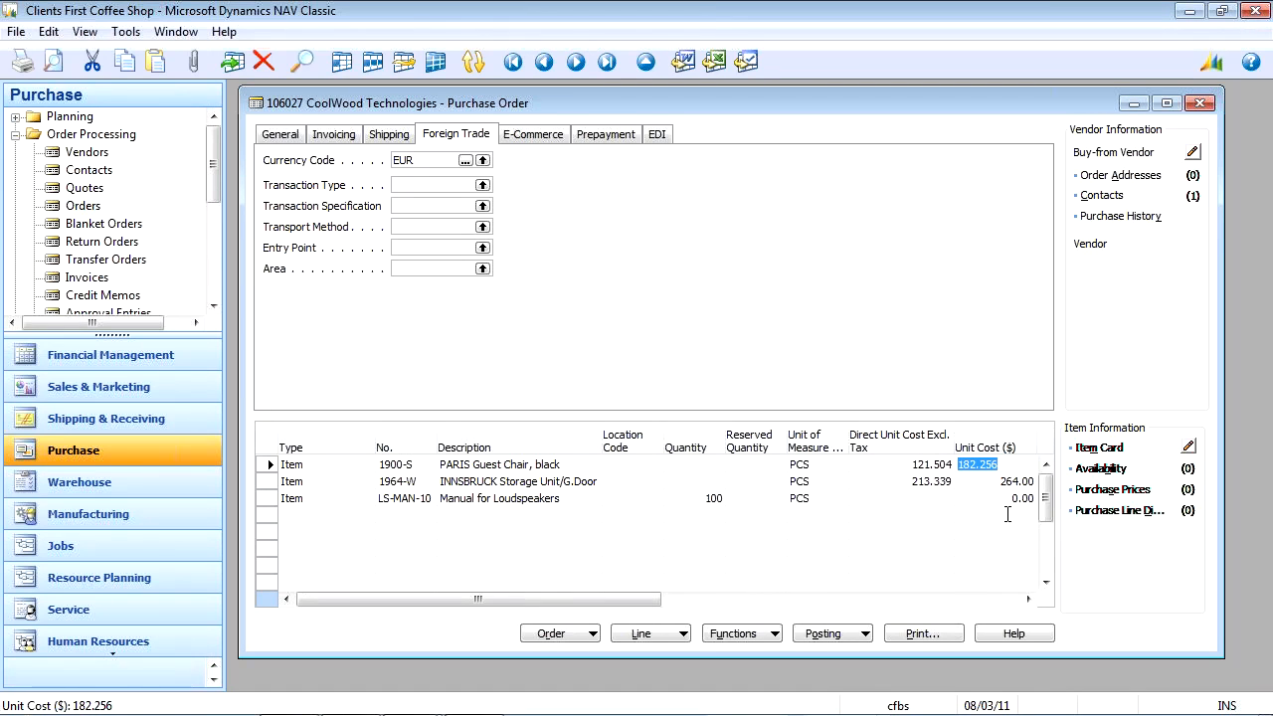
key(Down)
key(Up)
Review the order's EUR exchange rate without changing it and check it against the PARIS Guest Chair's Unit Cost ($).
click(465, 160)
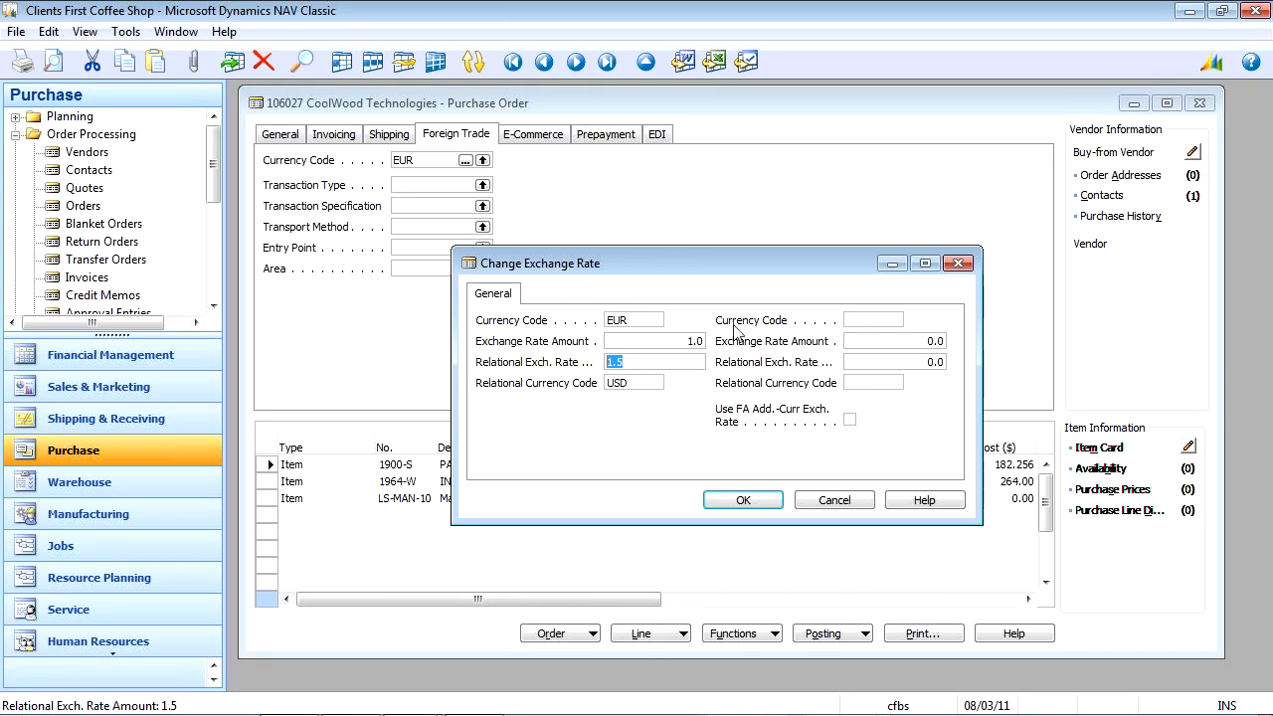
click(958, 262)
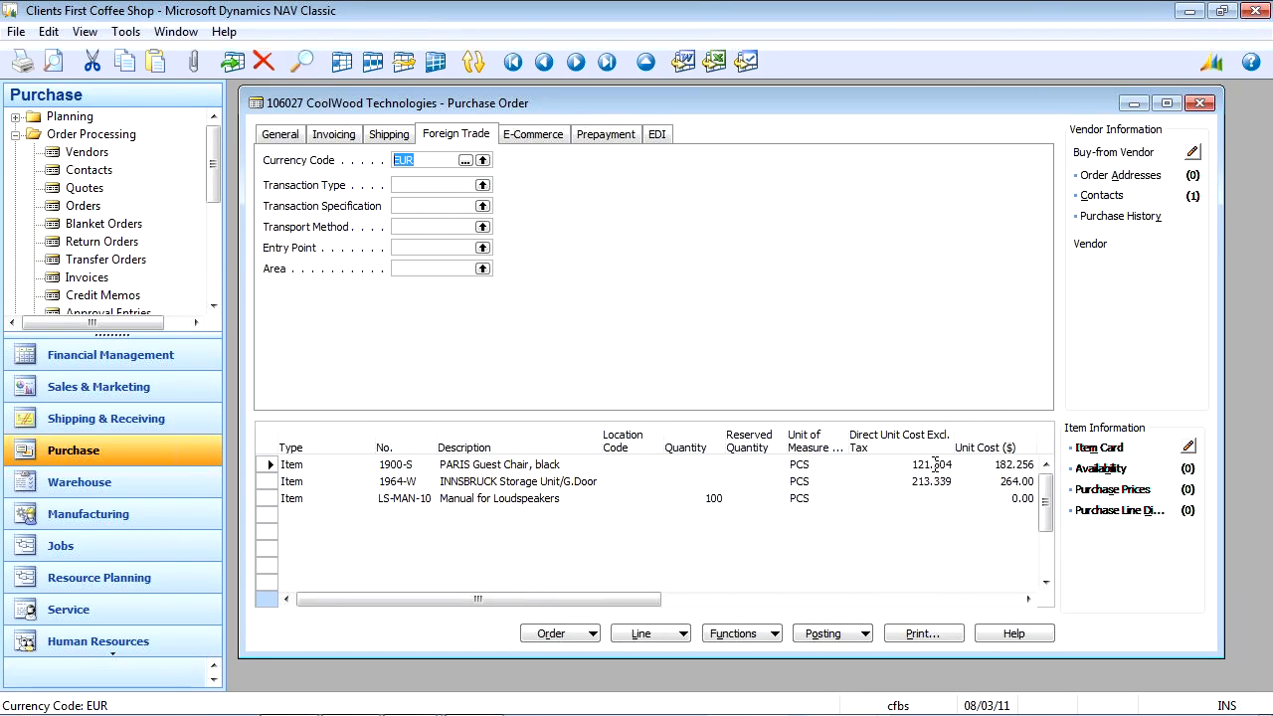
click(993, 464)
drag(1015, 463, 945, 459)
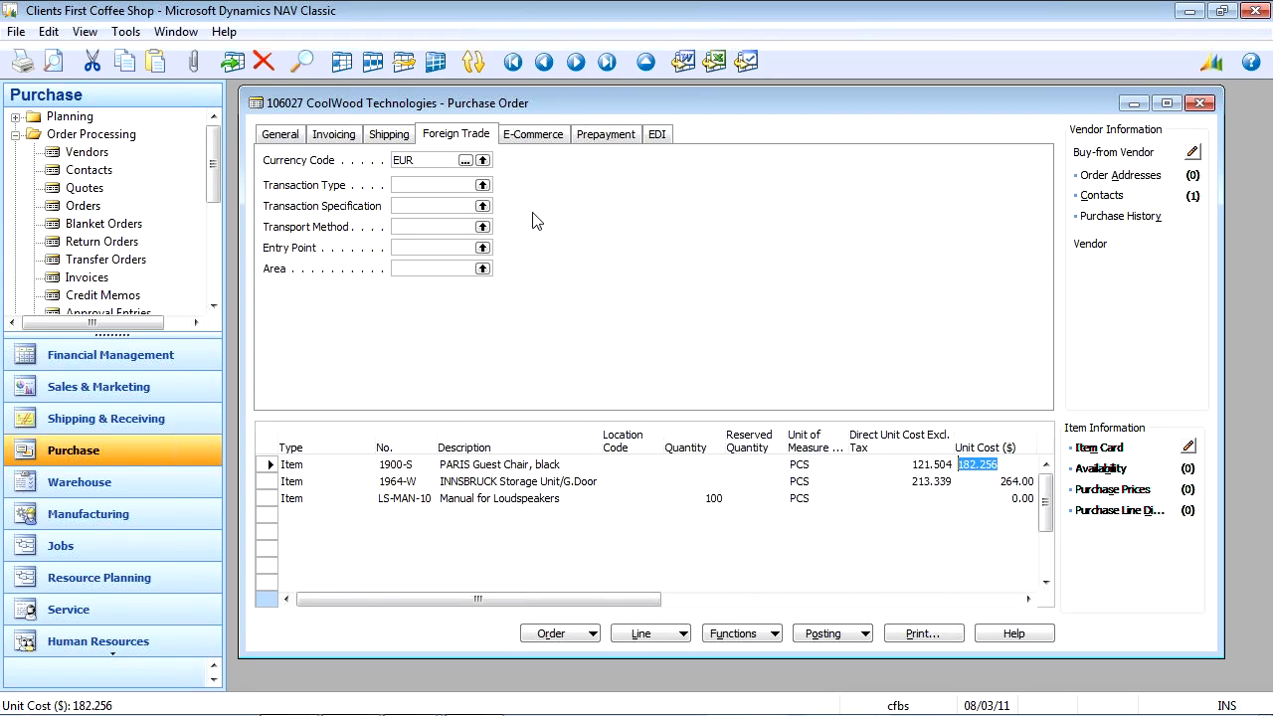
click(466, 161)
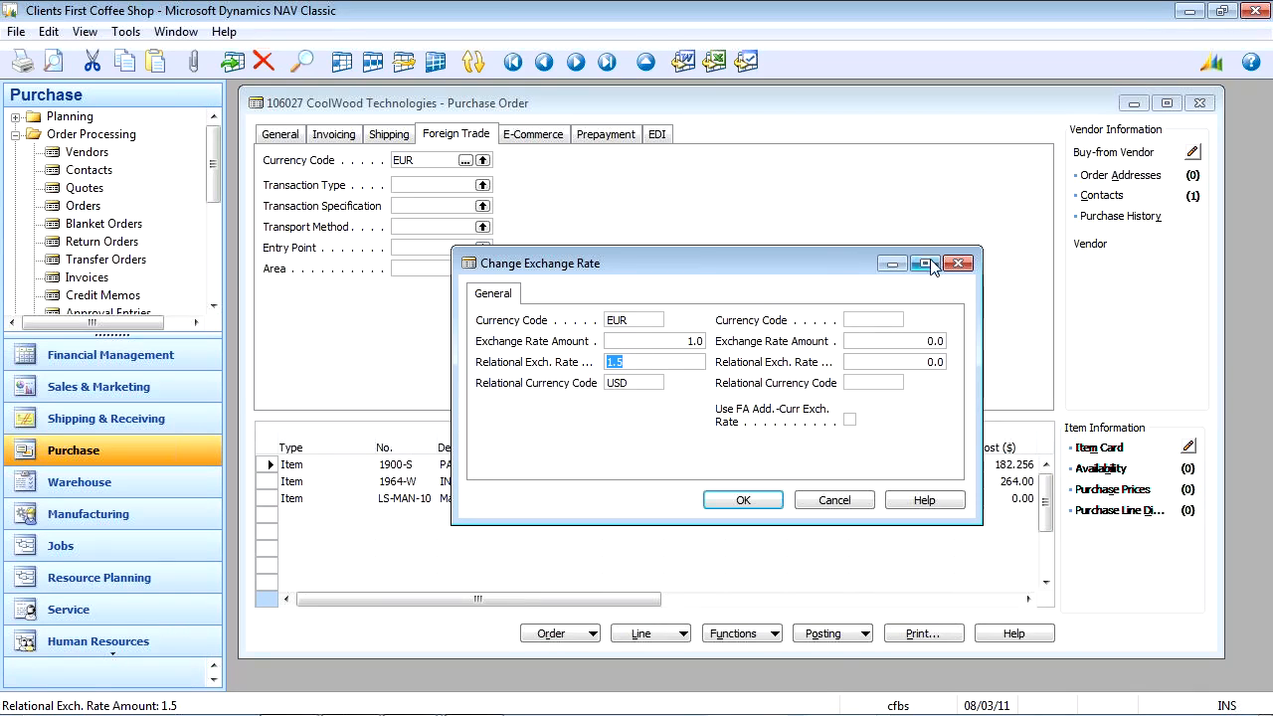
click(958, 264)
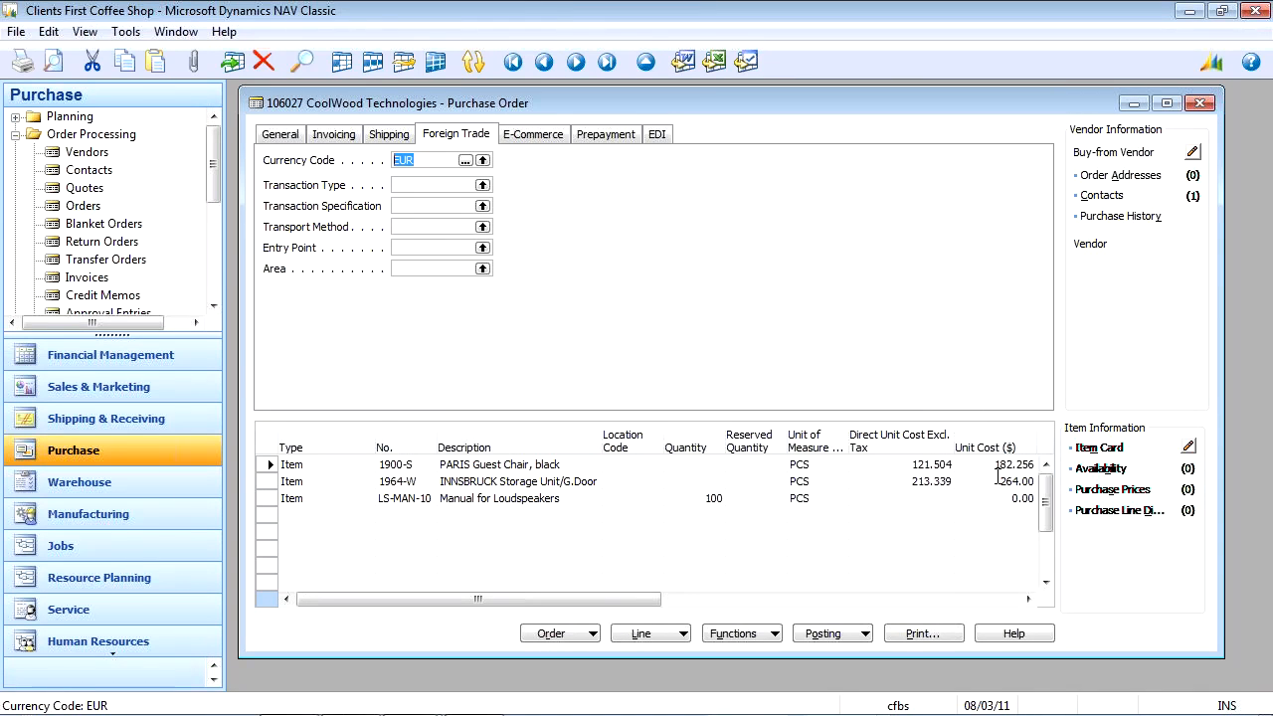
drag(983, 465, 950, 463)
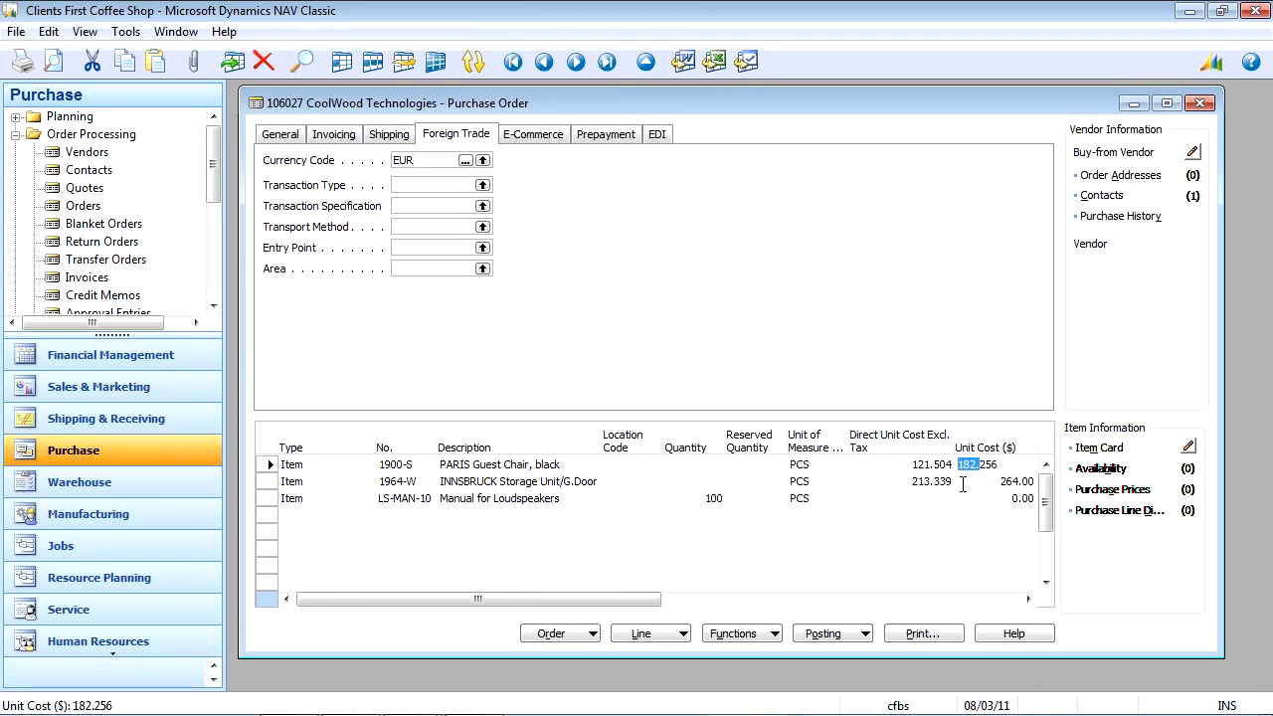
key(alt+Tab)
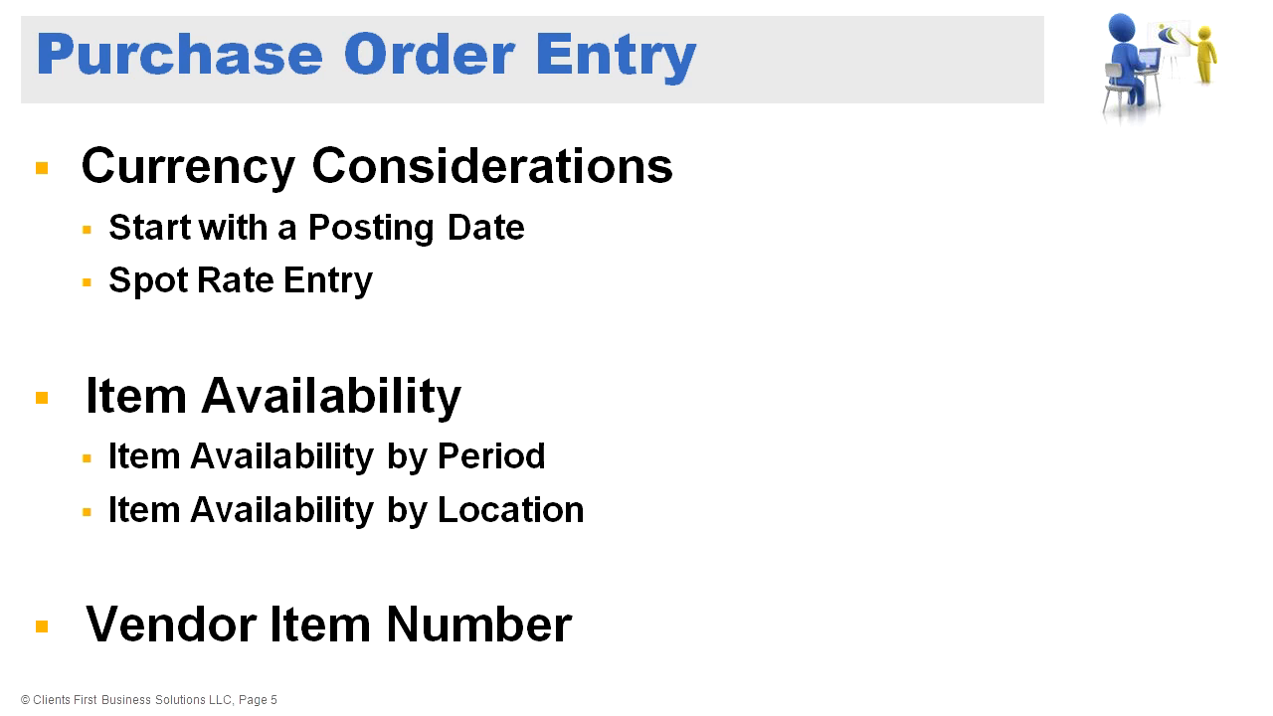
key(alt+Tab)
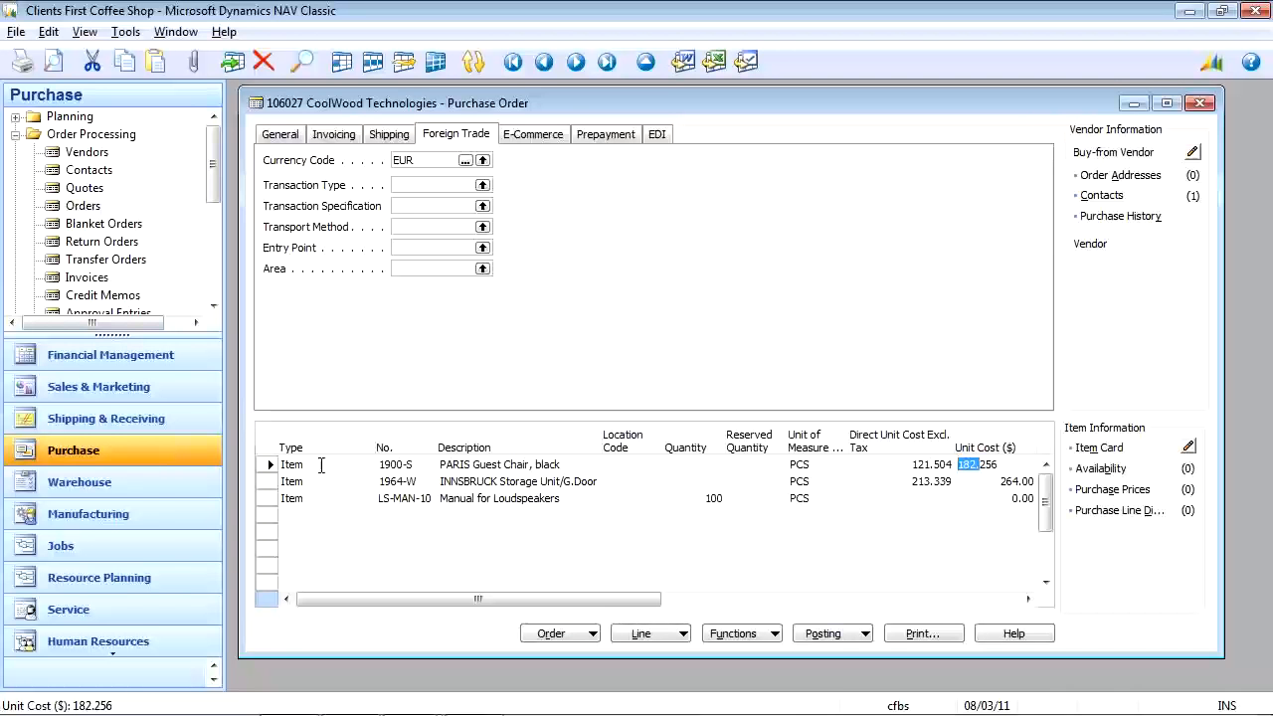
Examine the monthly availability by period of Manual for Loudspeakers through April 2012, and close the window.
click(474, 498)
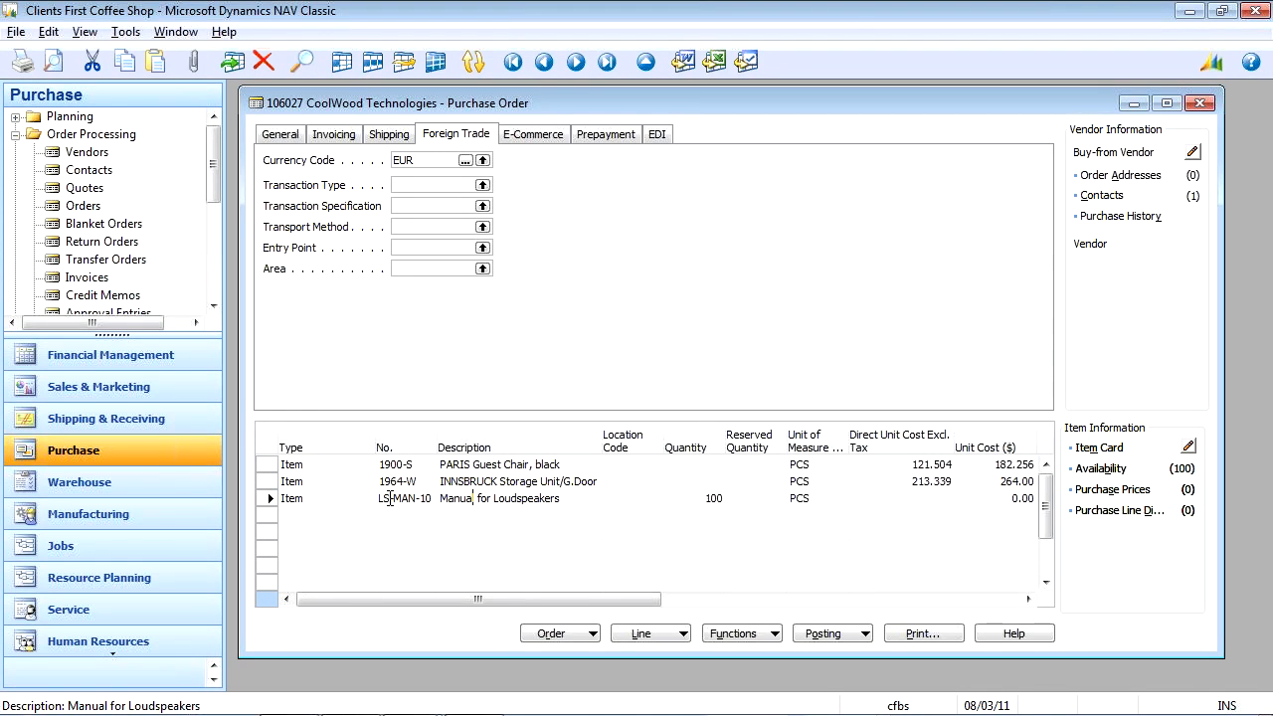
click(619, 637)
mouse_move(692, 483)
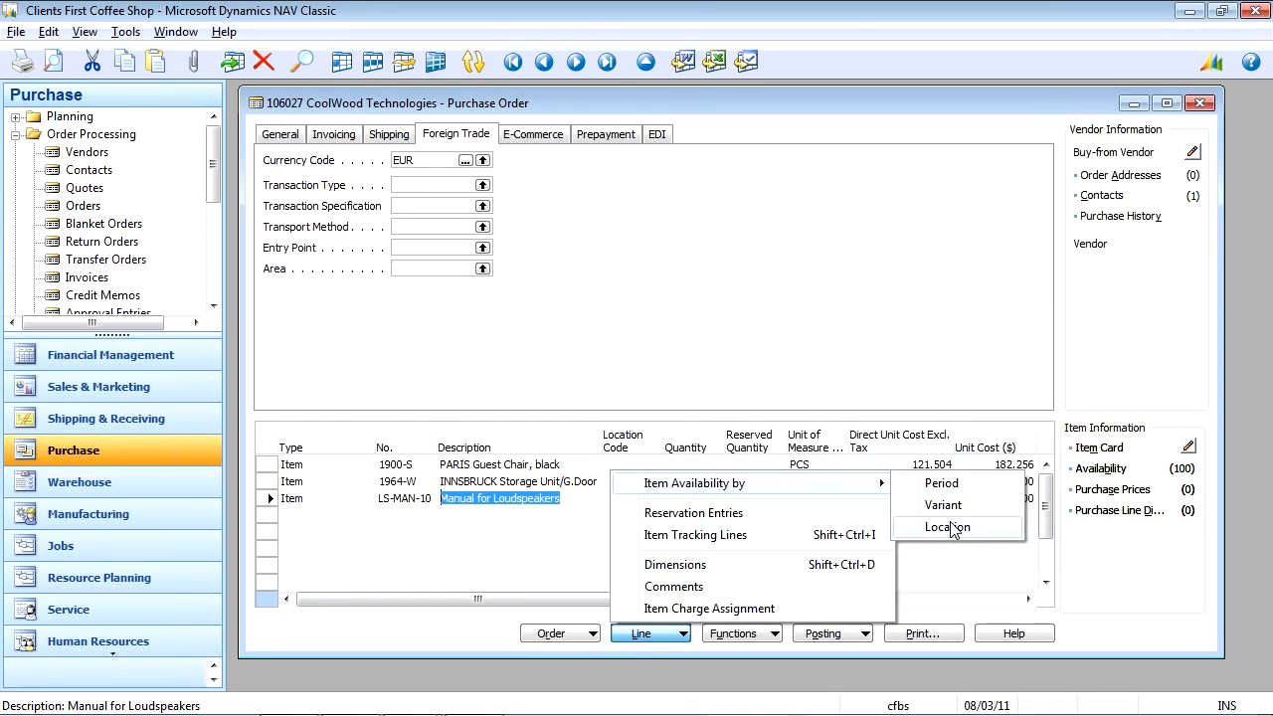
click(945, 484)
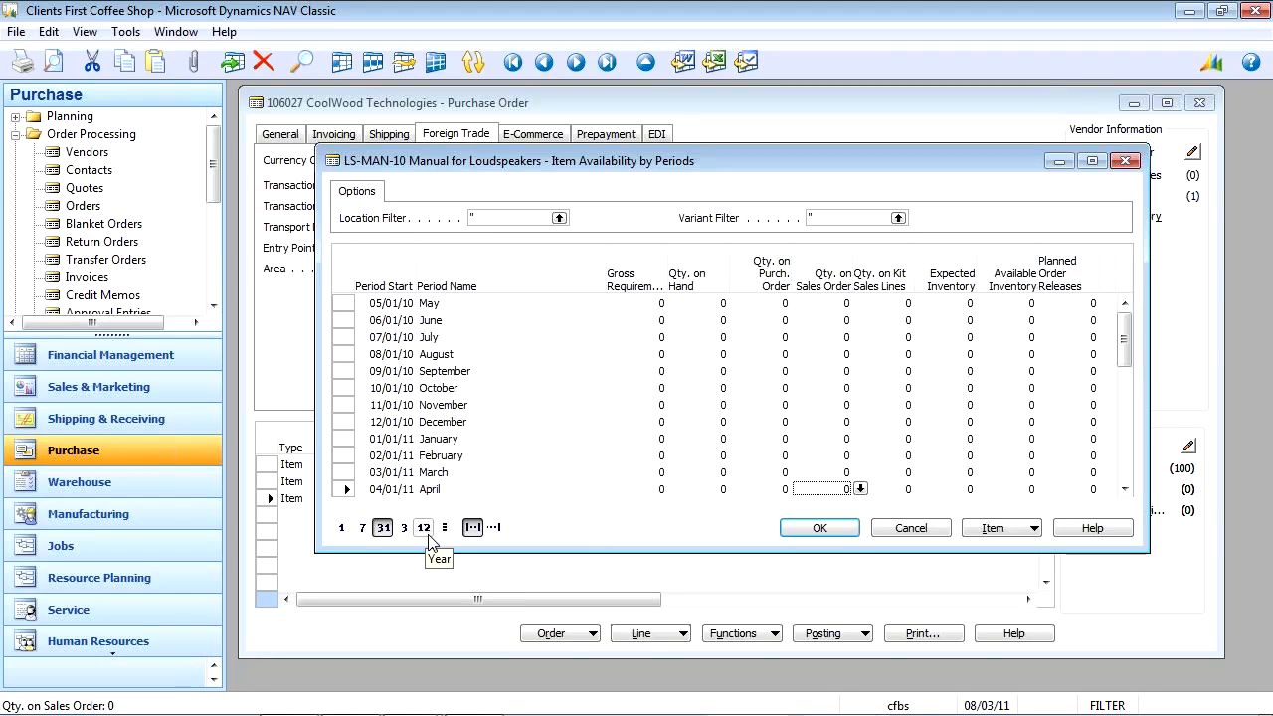
scroll(508, 455, down, 4)
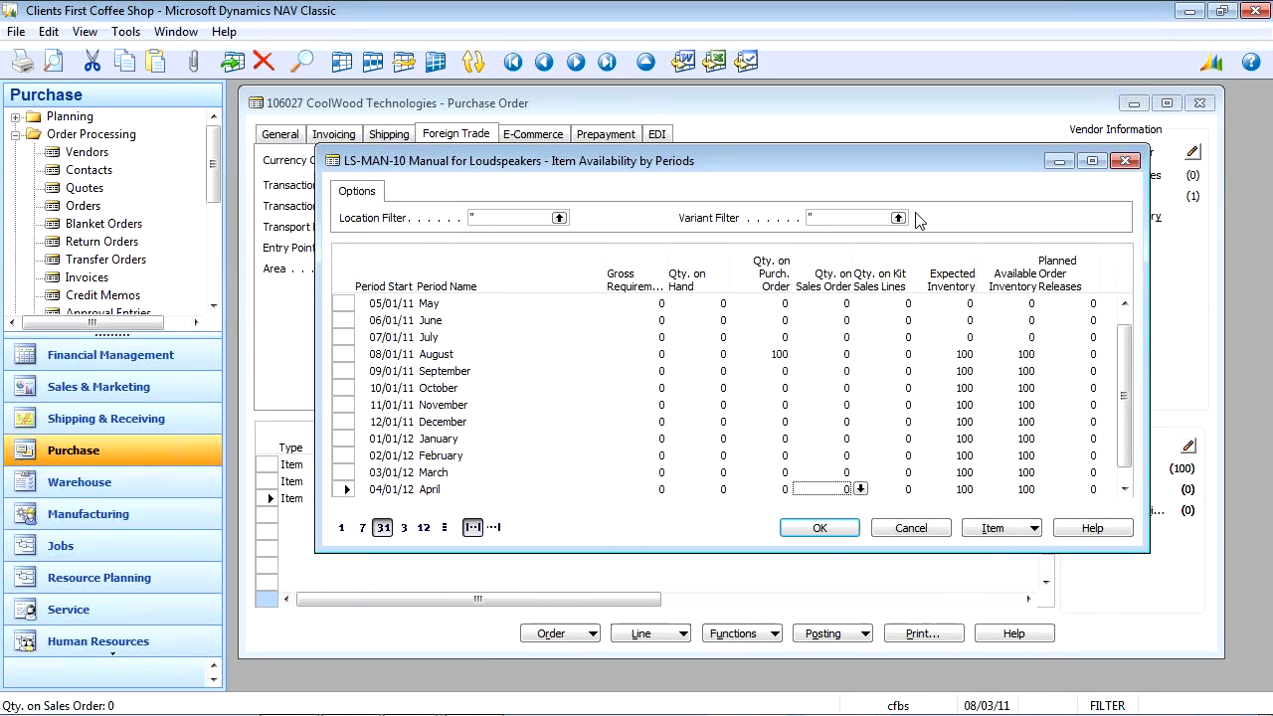
click(1125, 160)
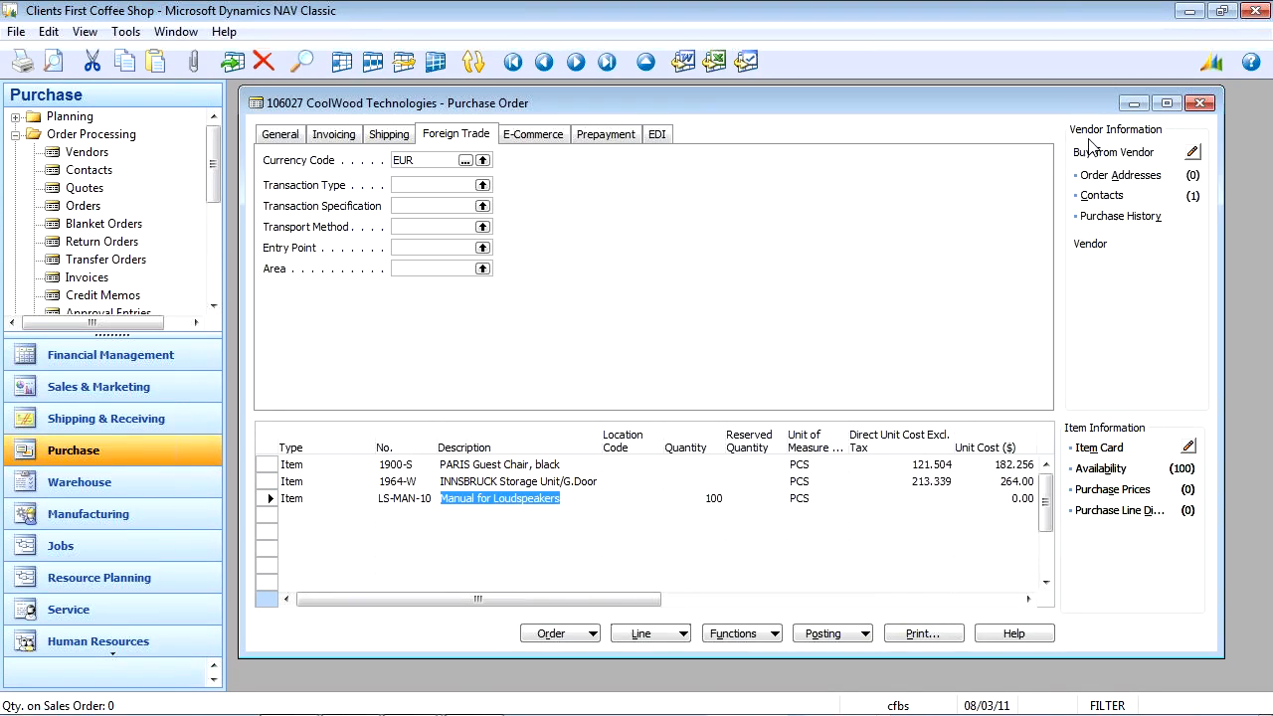
click(652, 634)
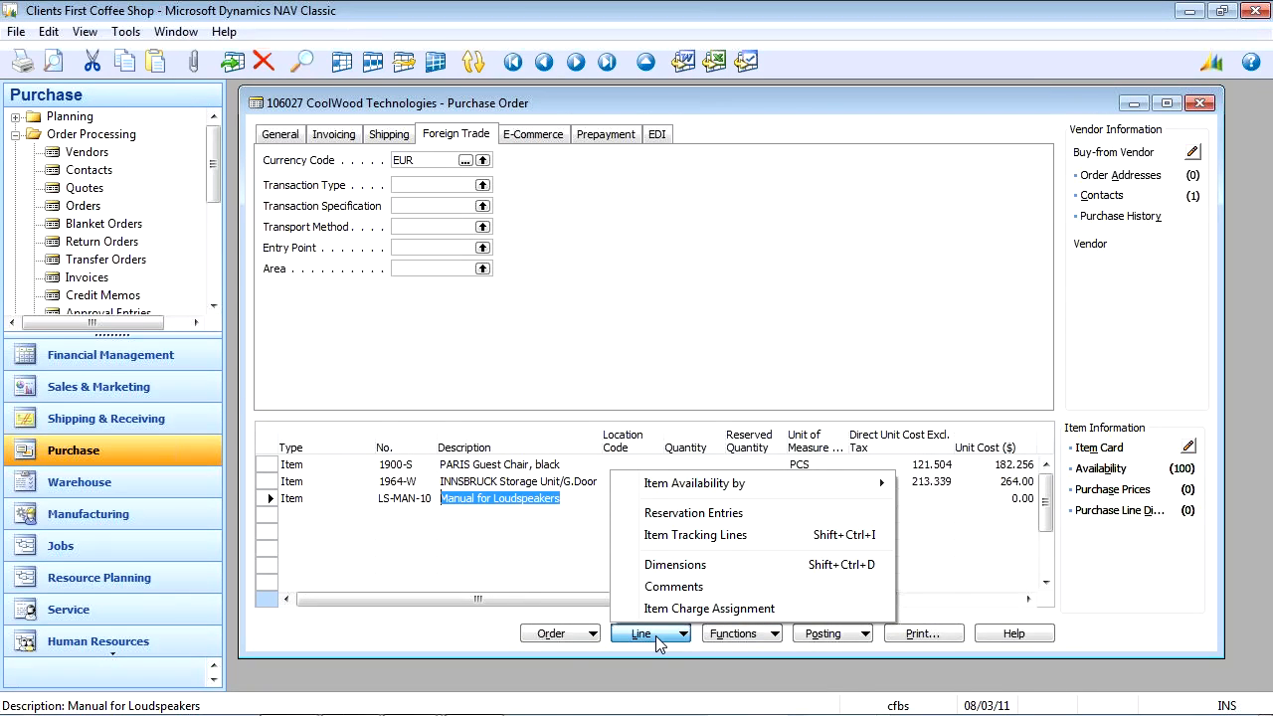
mouse_move(855, 485)
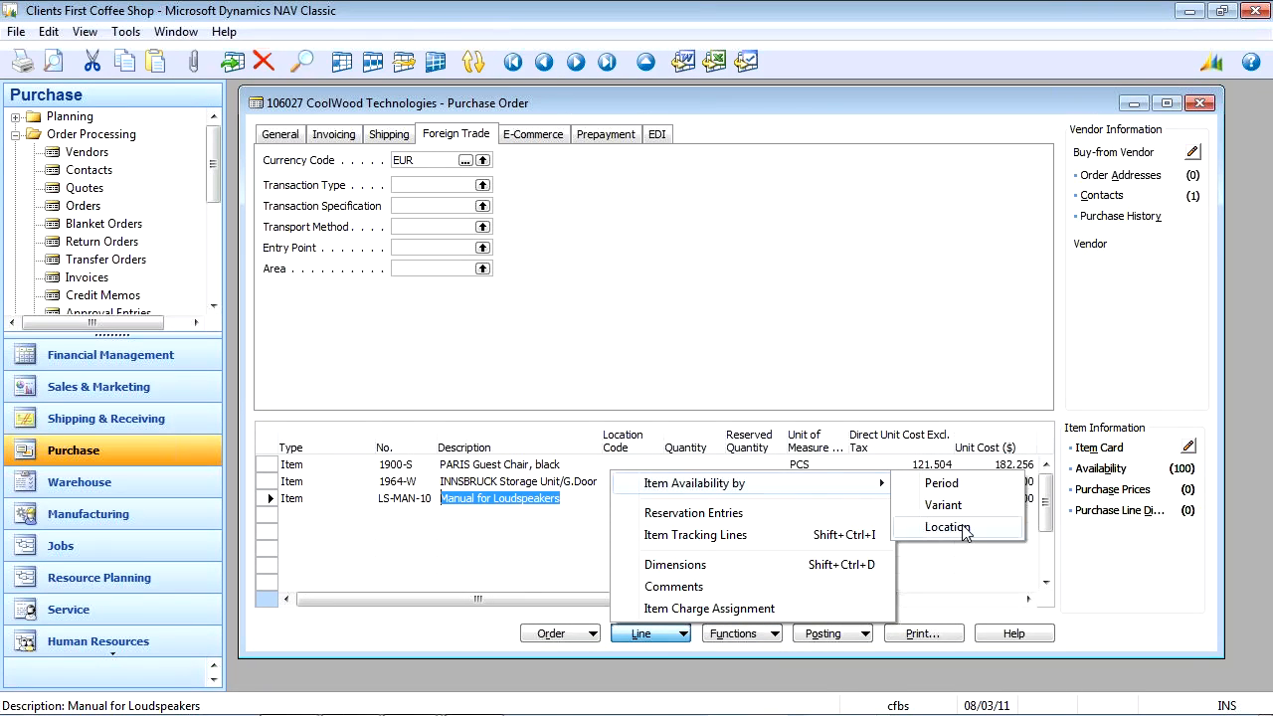
click(503, 469)
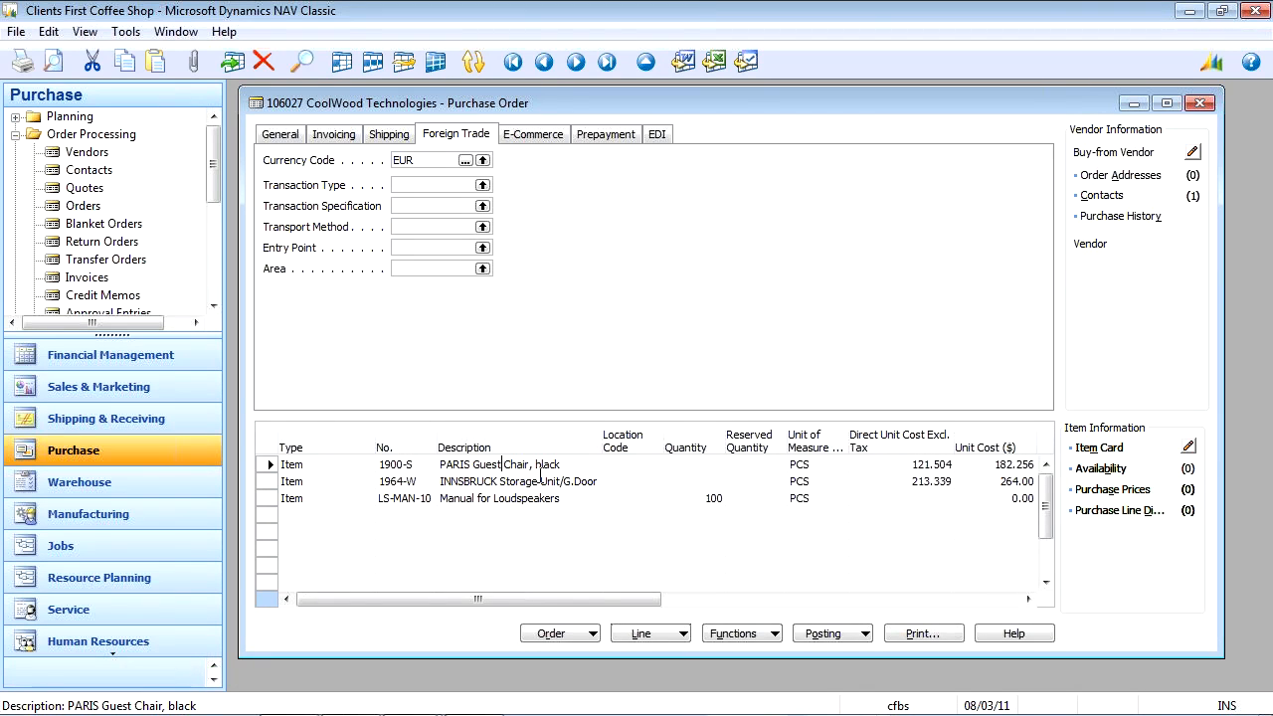
Examine the availability by location of the INNSBRUCK Storage Unit/G.Door across the warehouses, and close the window.
click(538, 481)
click(669, 637)
mouse_move(682, 482)
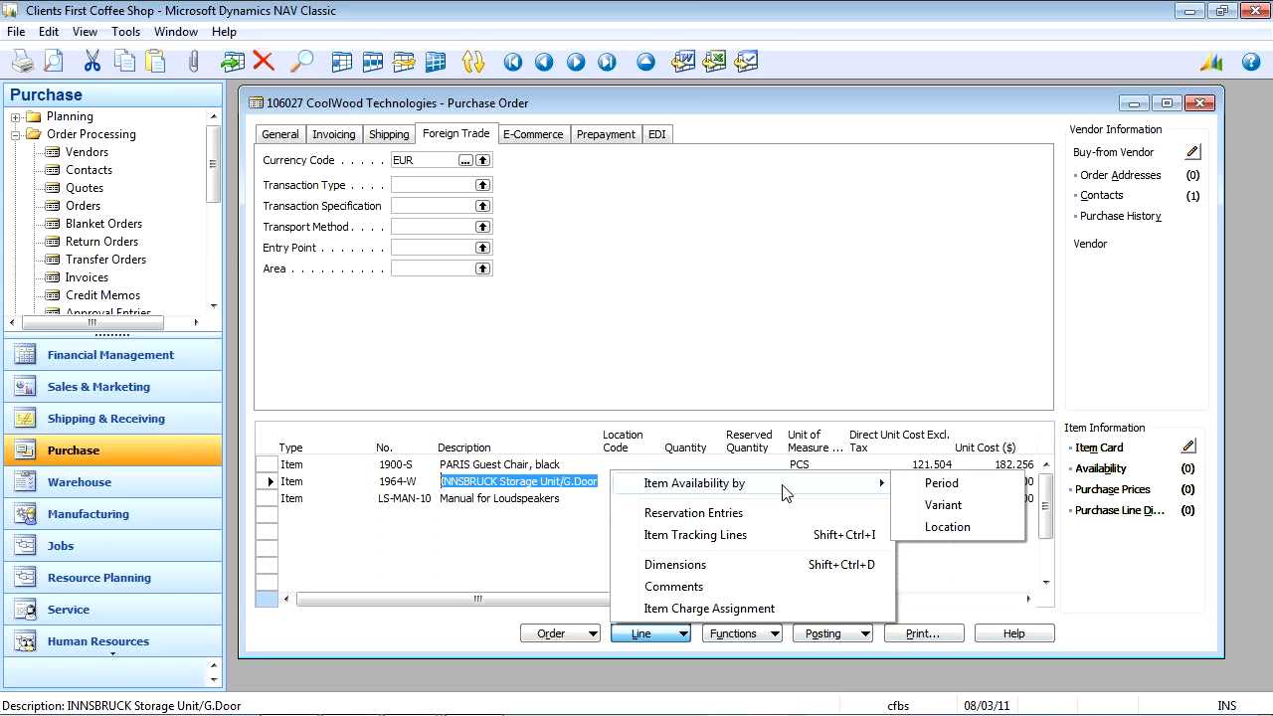
click(941, 526)
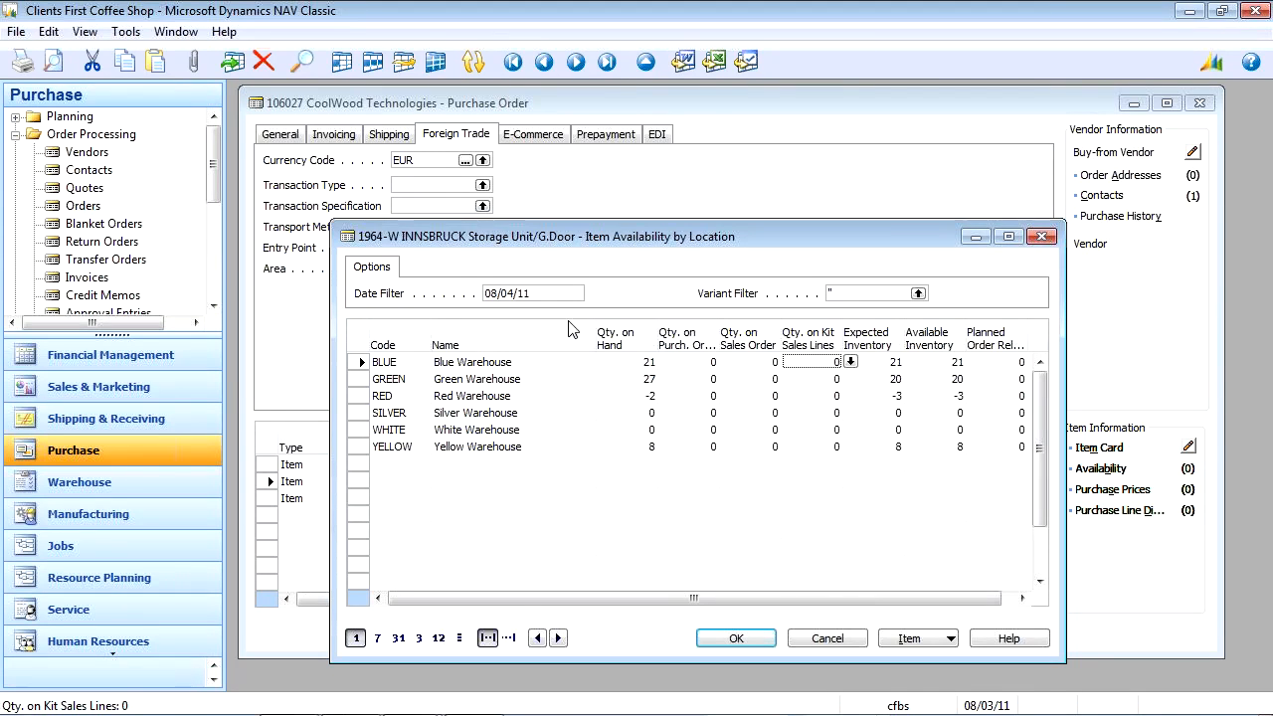
click(900, 379)
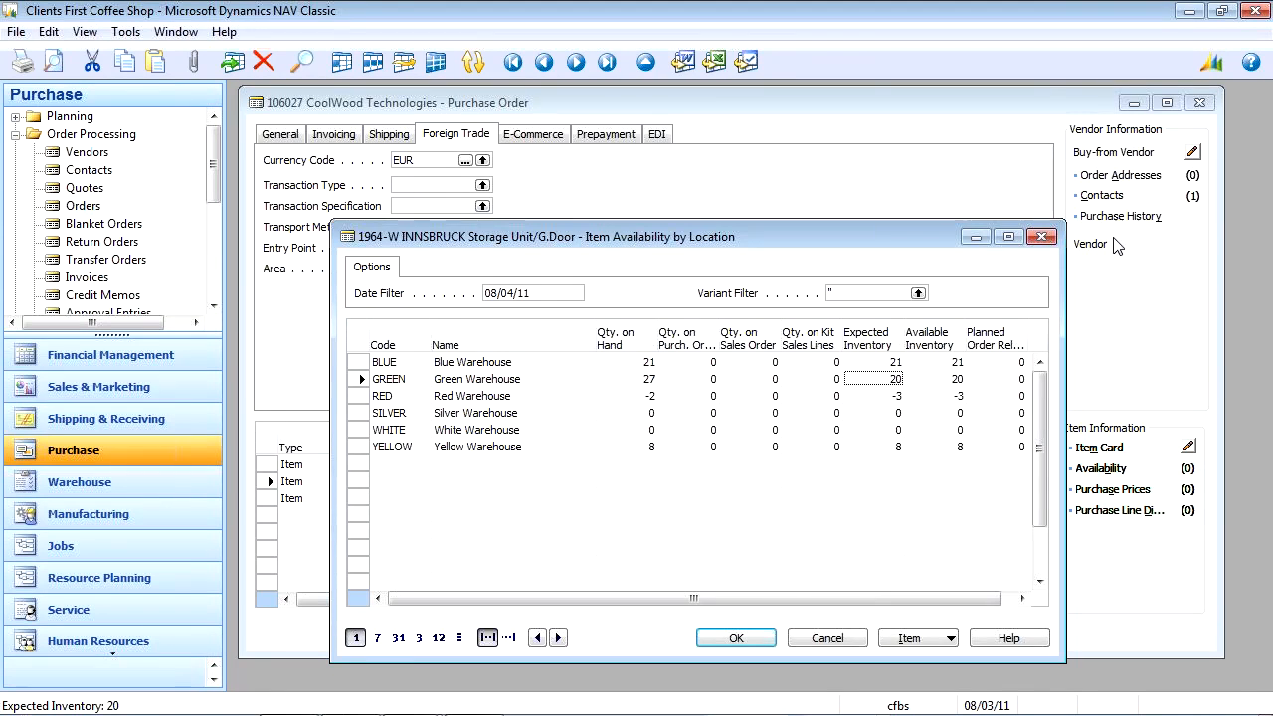
click(1042, 237)
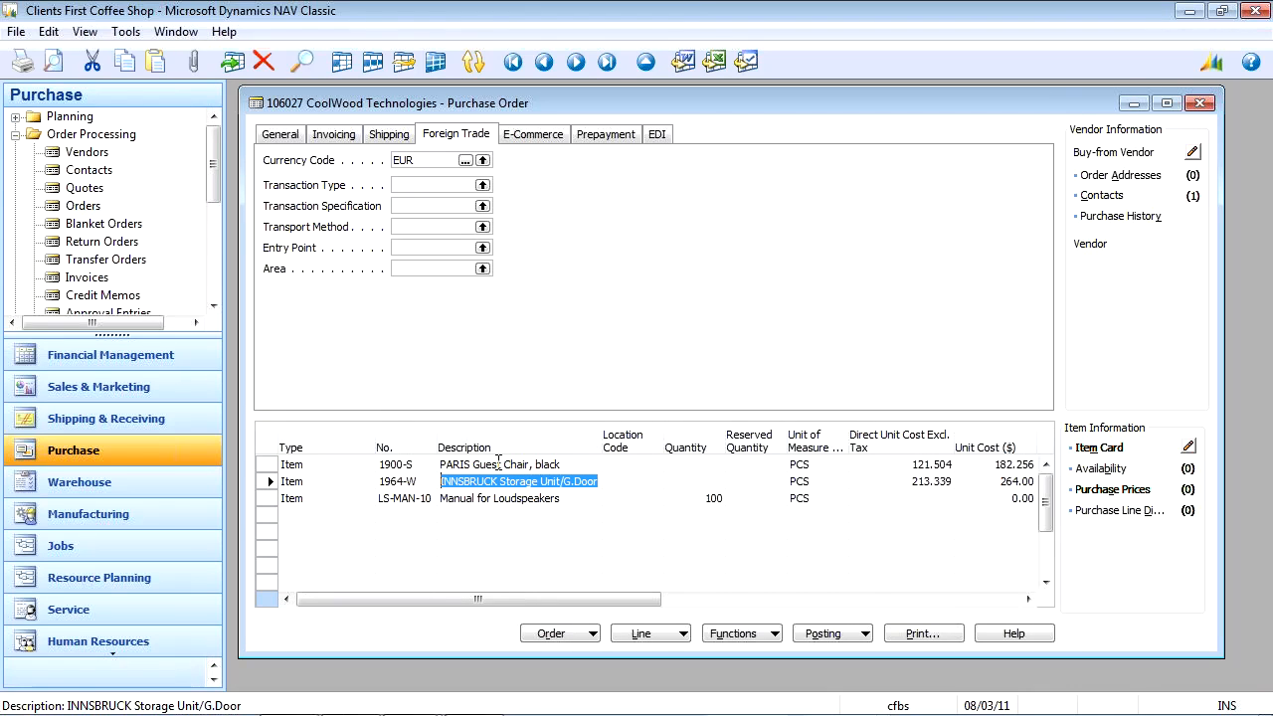
key(alt+Tab)
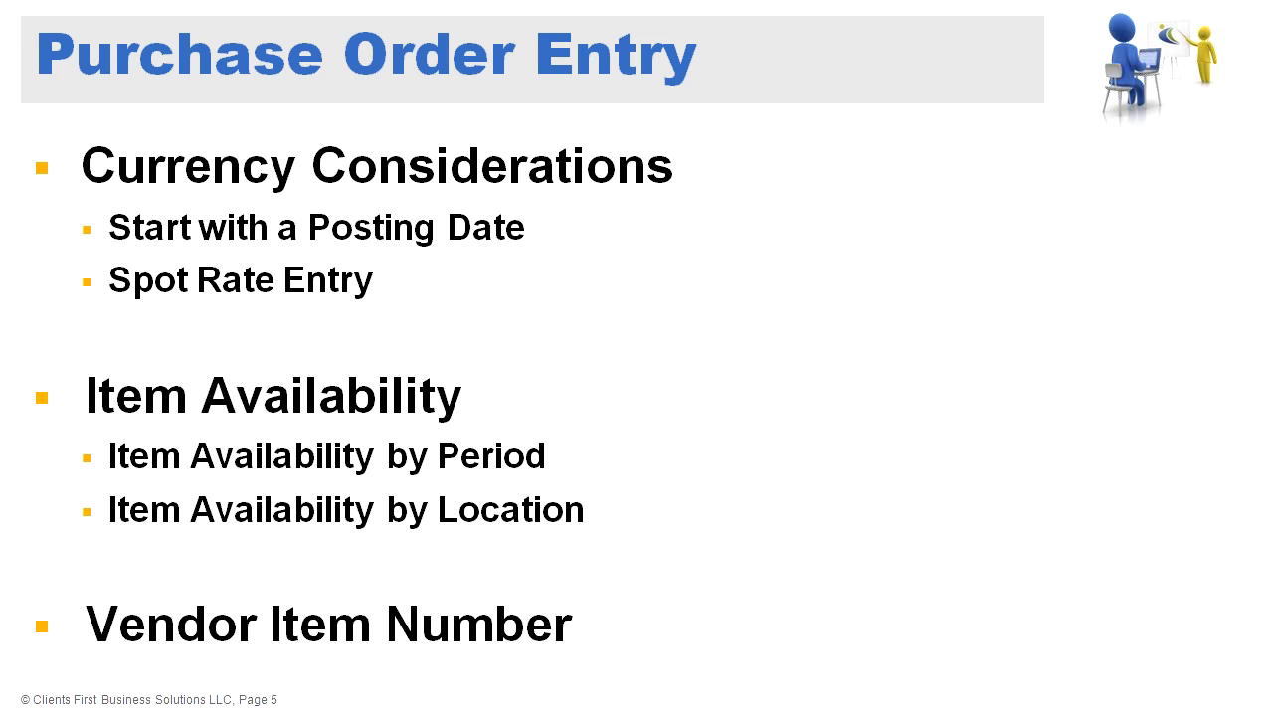
key(alt+Tab)
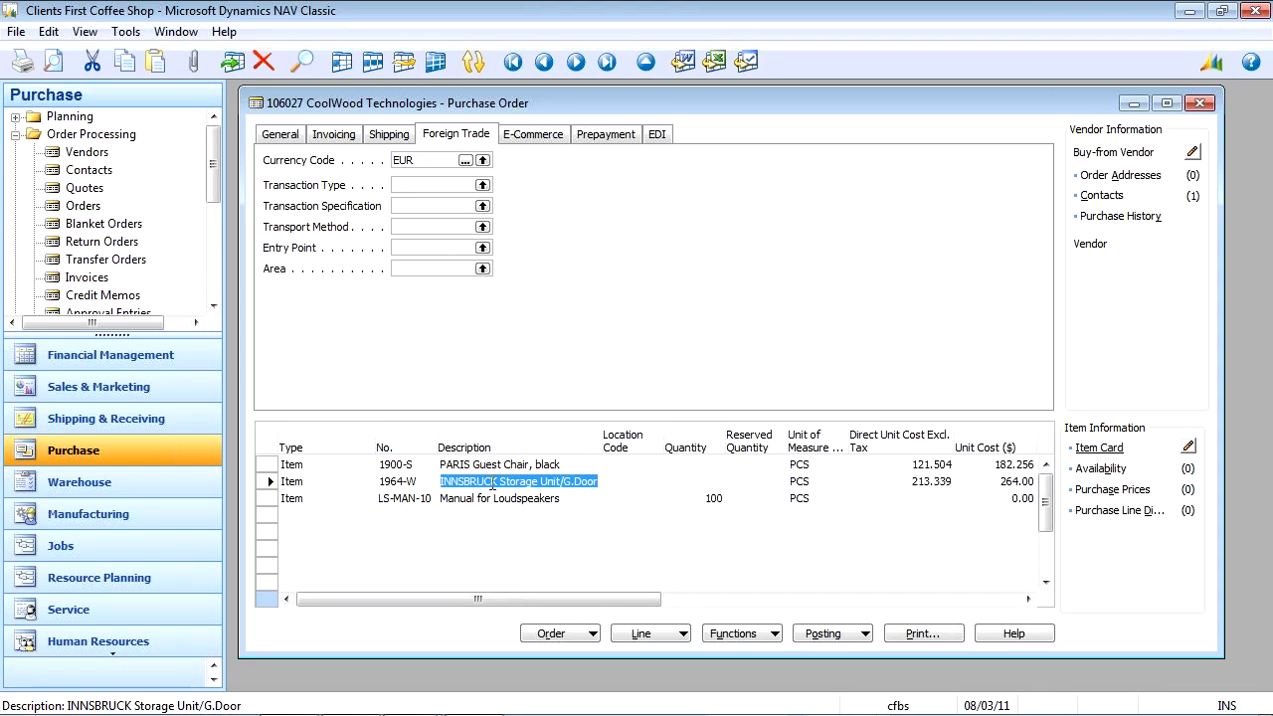
Open the INNSBRUCK Storage Unit/G.Door item card and review its replenishment details, including the vendor number and vendor item number.
click(1098, 450)
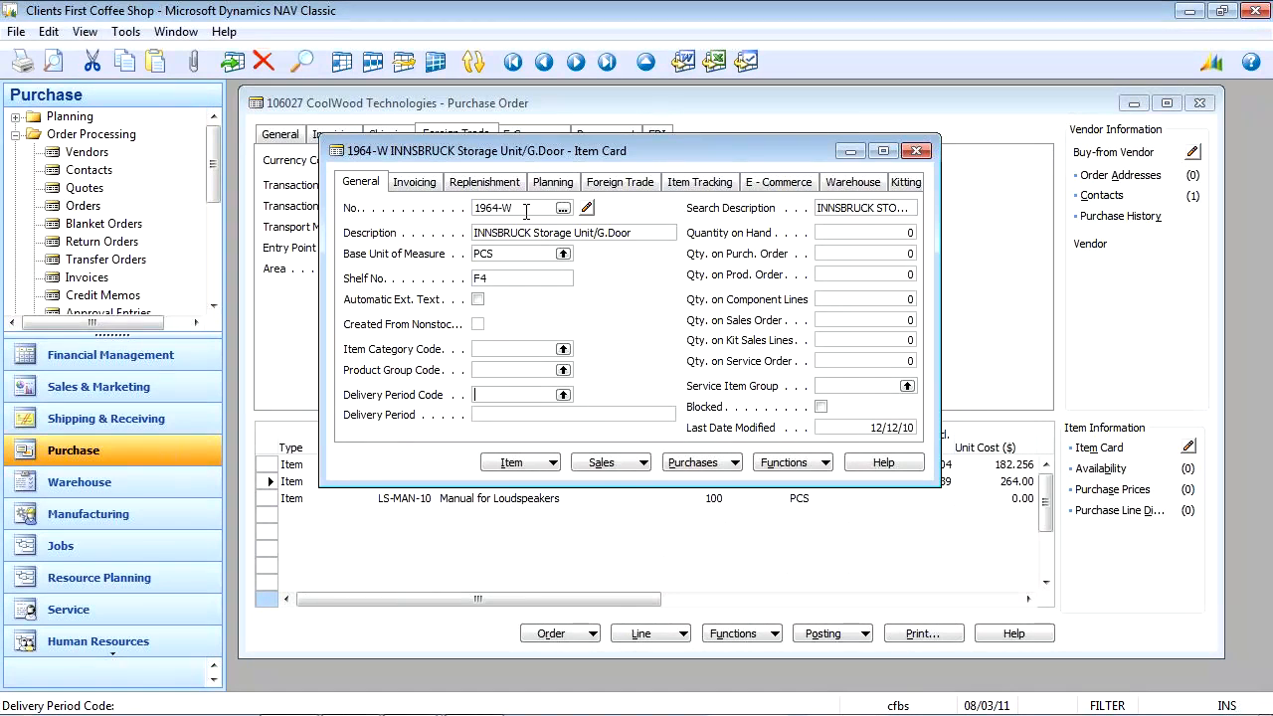
click(485, 185)
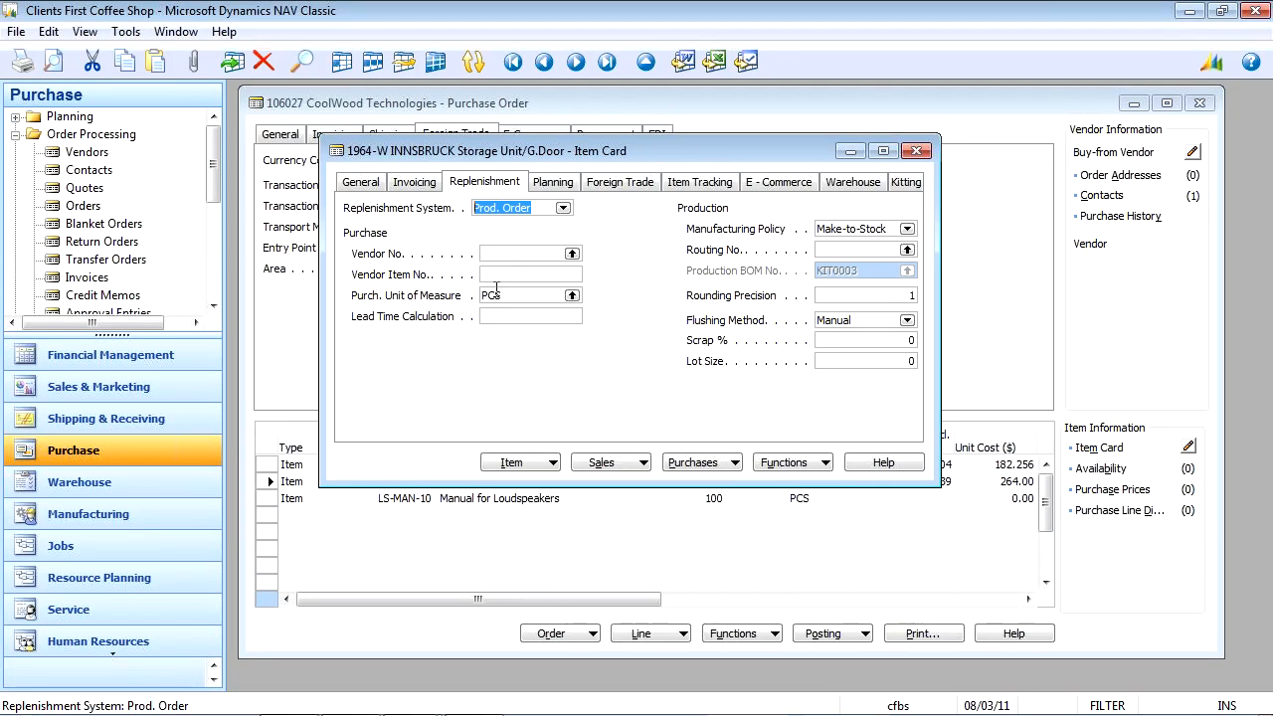
click(547, 257)
click(514, 275)
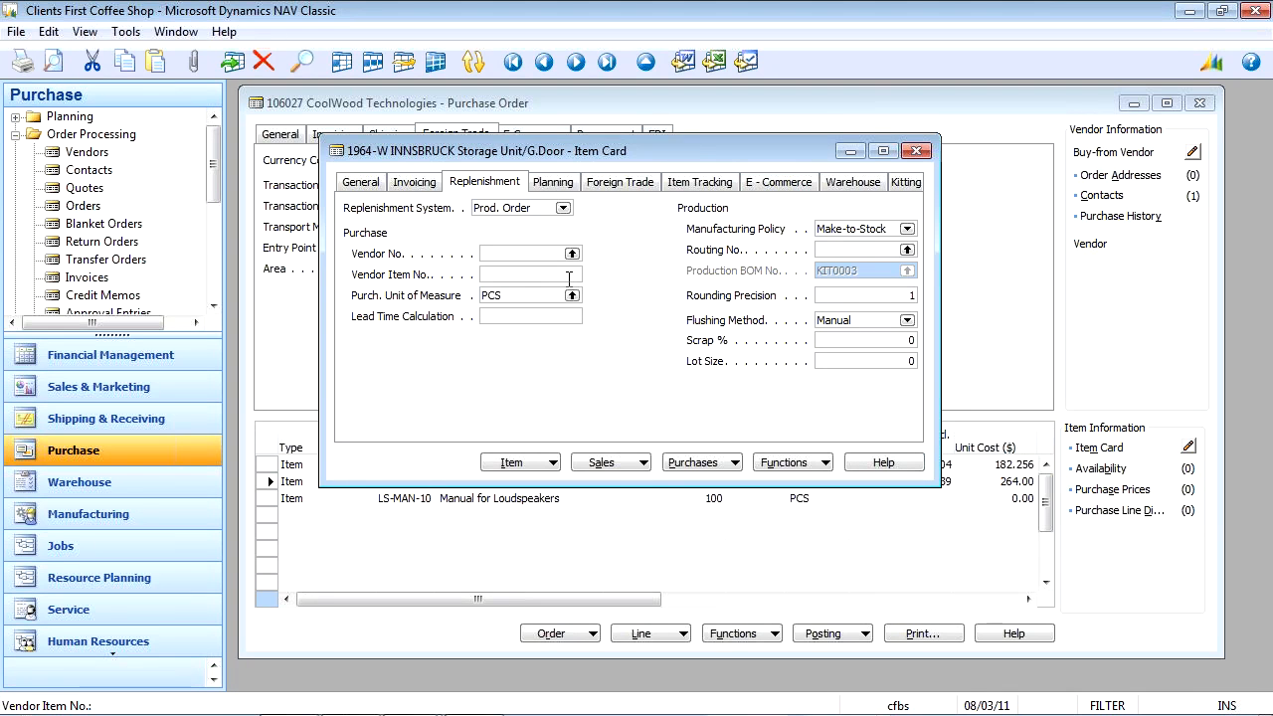
Open the INNSBRUCK Storage Unit's cross-reference entries and leave the new entry's cross-reference type and type number blank.
click(528, 467)
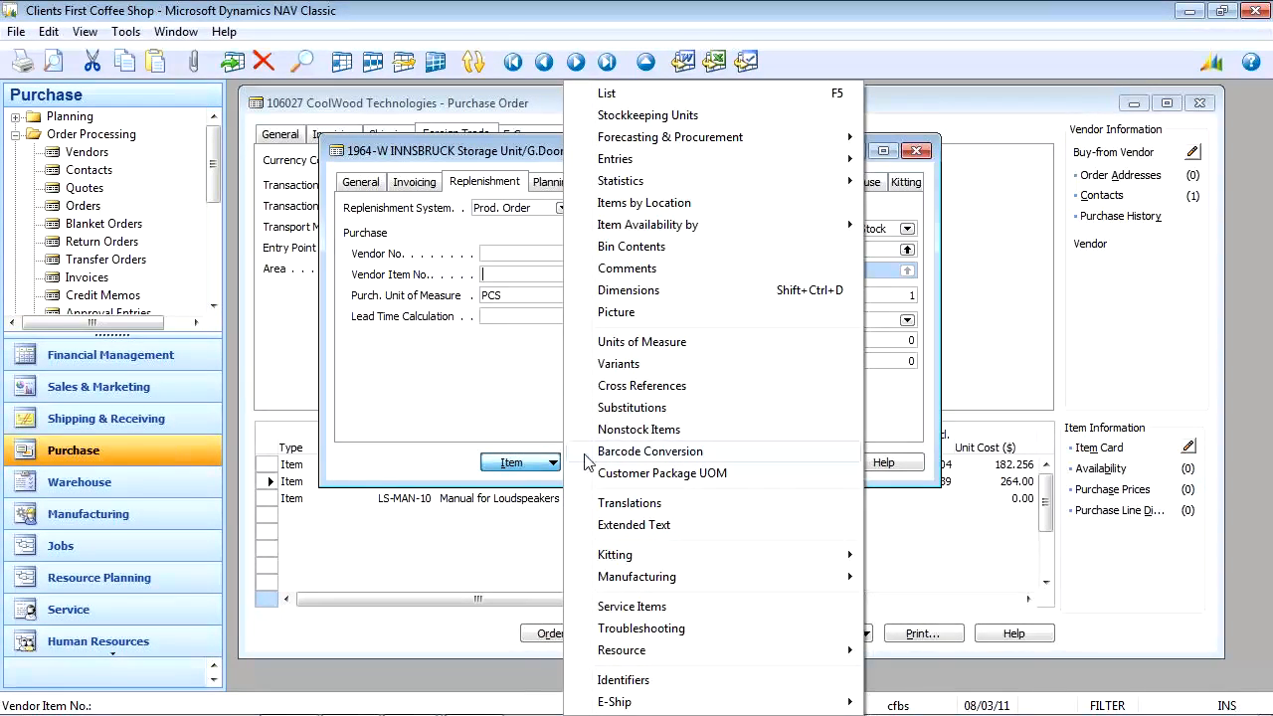
click(614, 388)
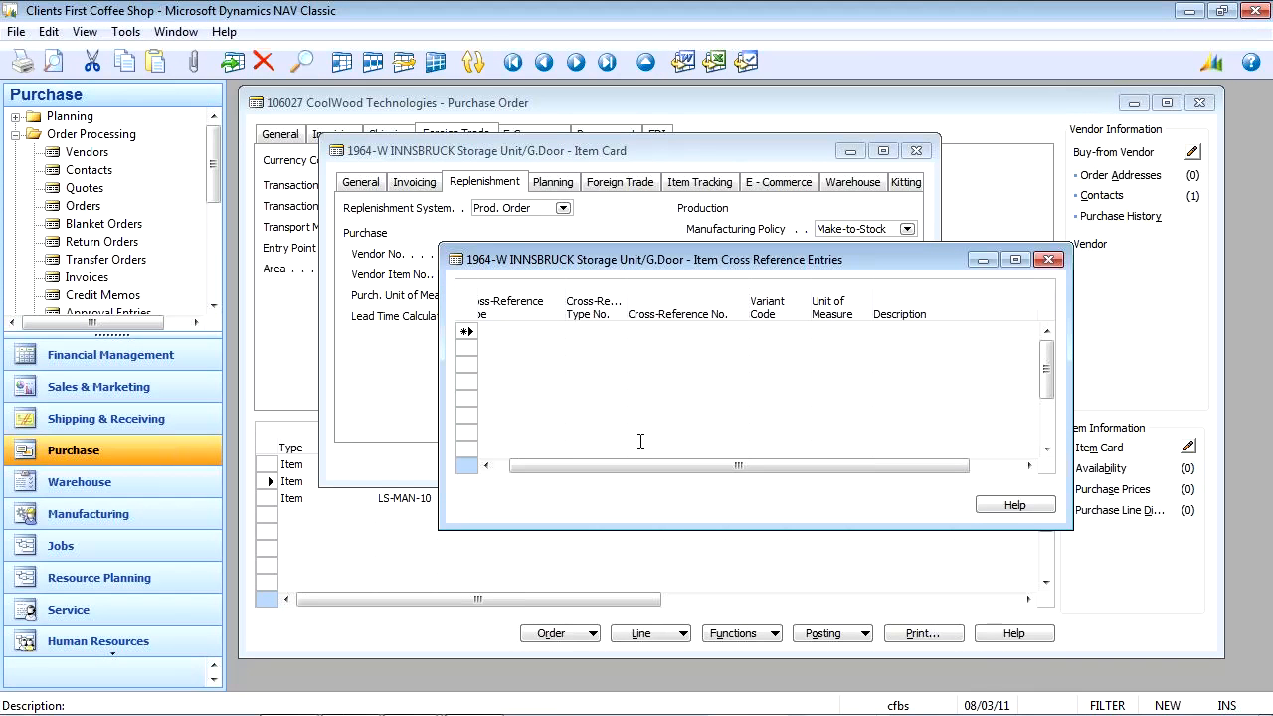
drag(637, 467, 567, 463)
click(543, 333)
click(572, 333)
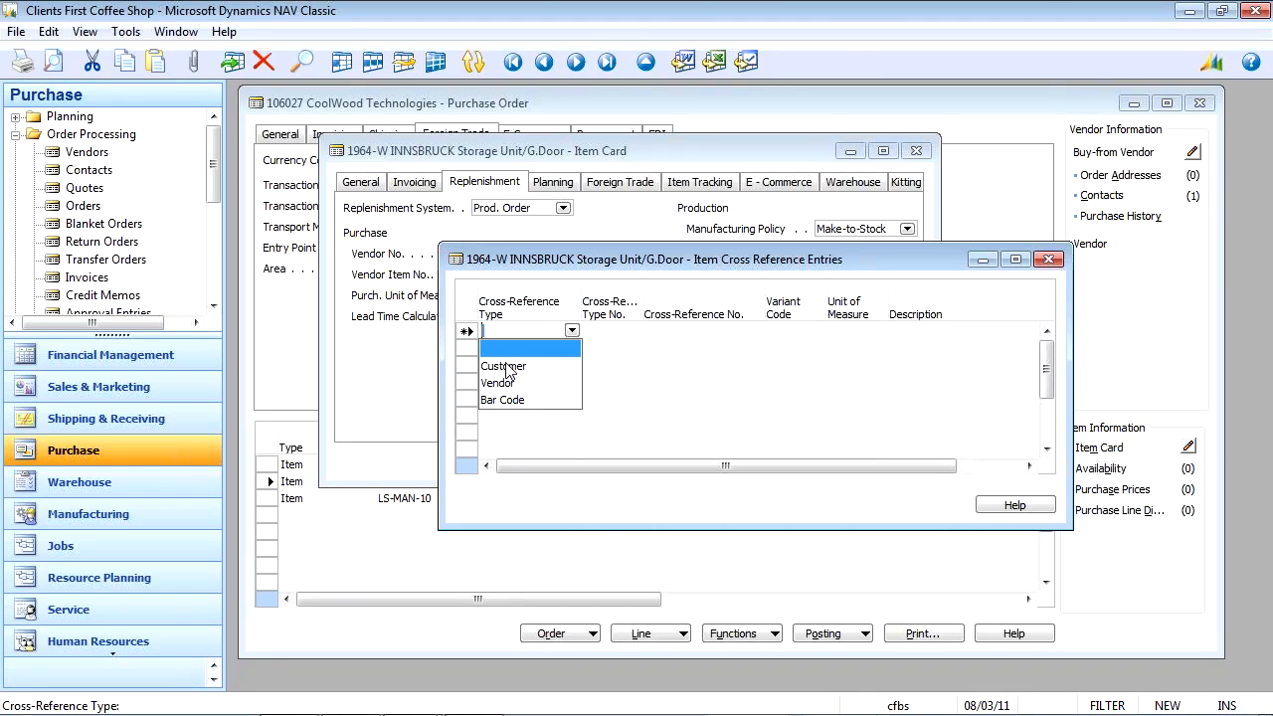
click(580, 345)
click(640, 336)
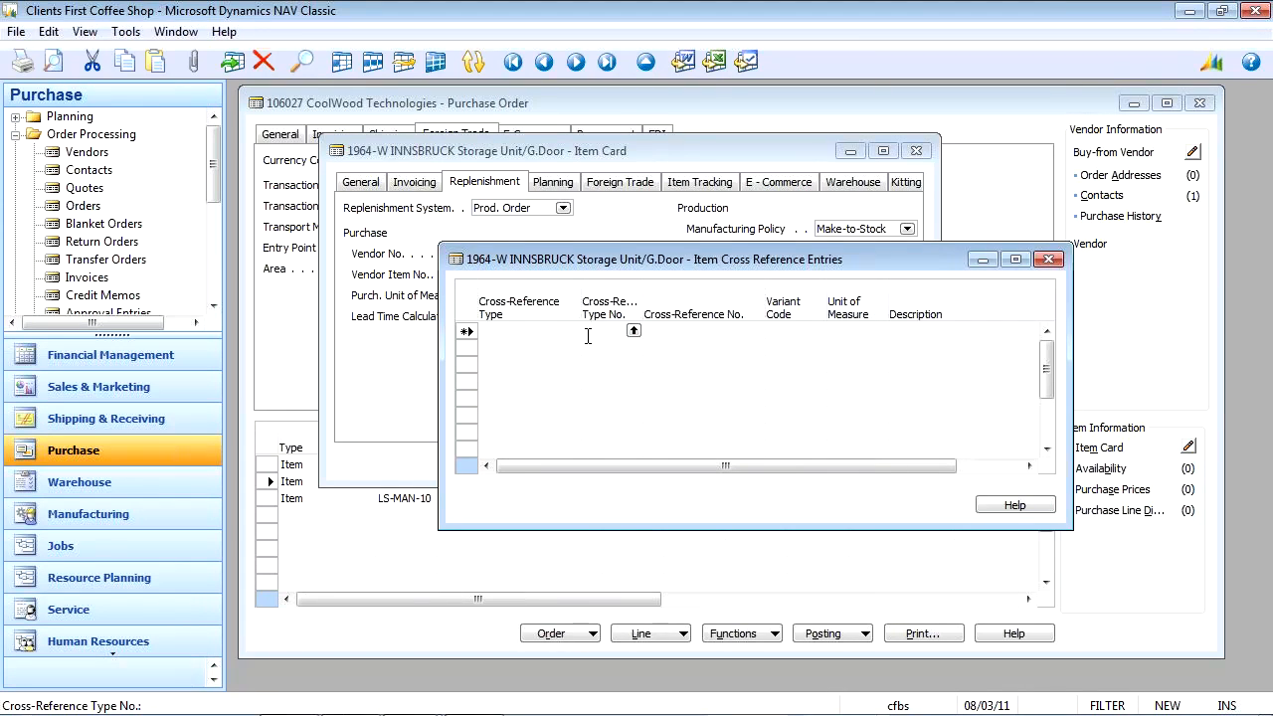
Enter cross-reference number 123 with the description "Special Storage Unit", and return to the purchase order.
click(679, 336)
text(123)
key(Tab)
key(Tab)
key(Tab)
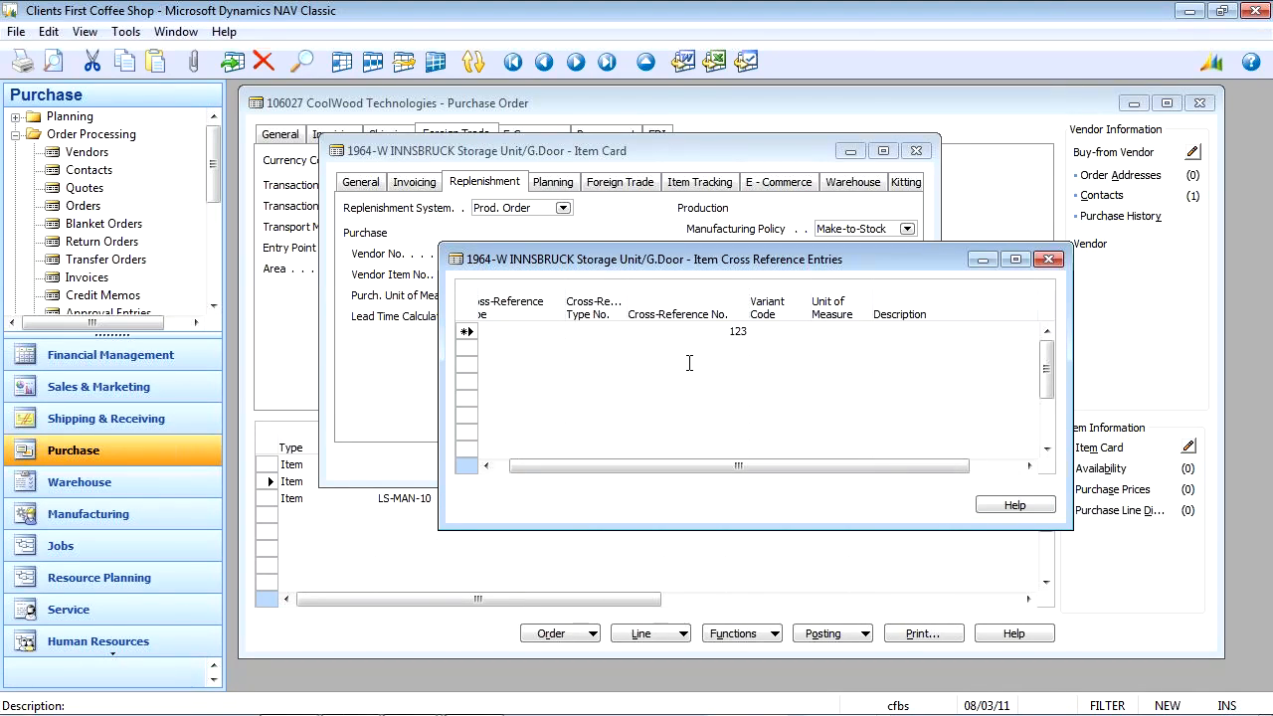
text(Special Storage Unit)
key(Tab)
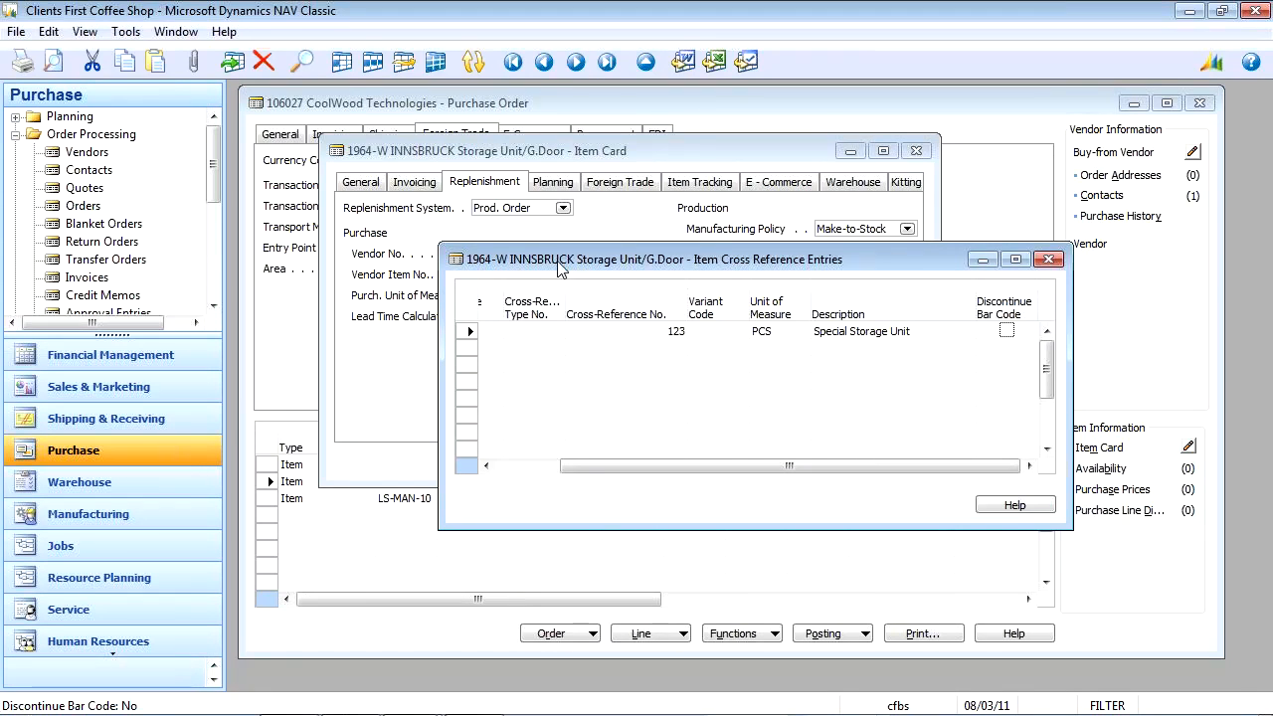
key(Escape)
key(Escape)
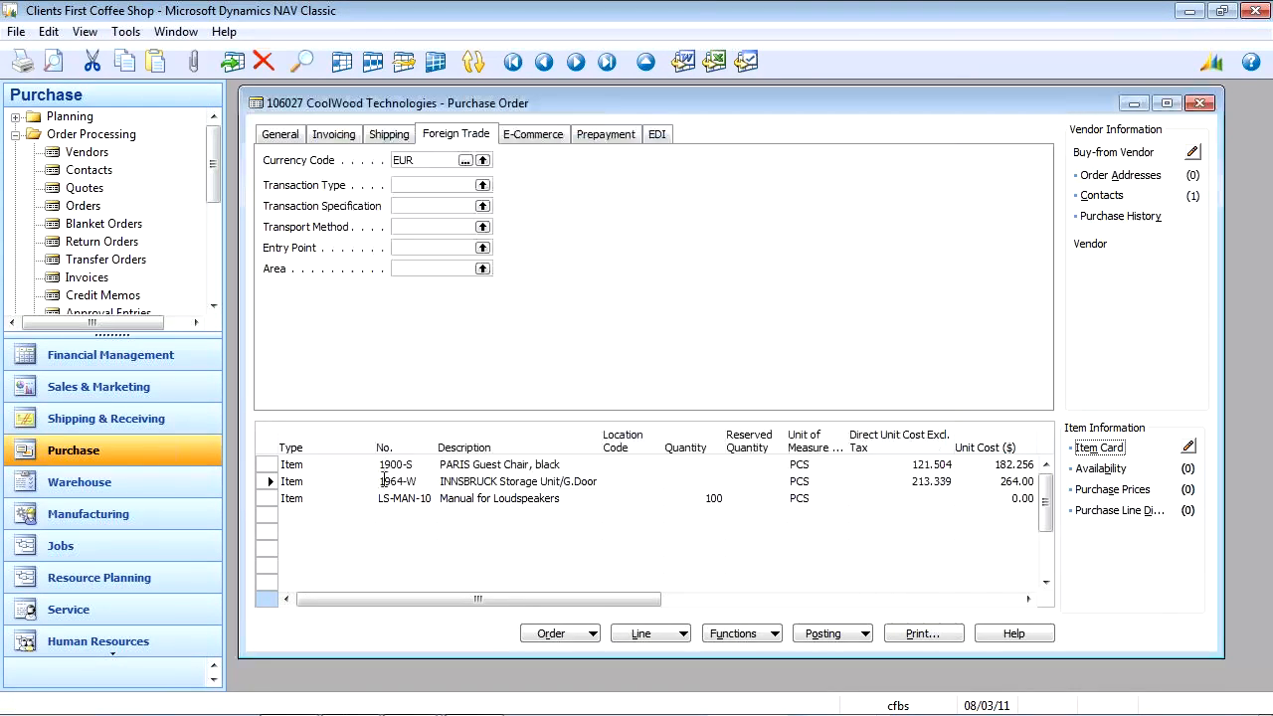
Show the Cross-Reference No. column in the purchase order lines.
right_click(499, 449)
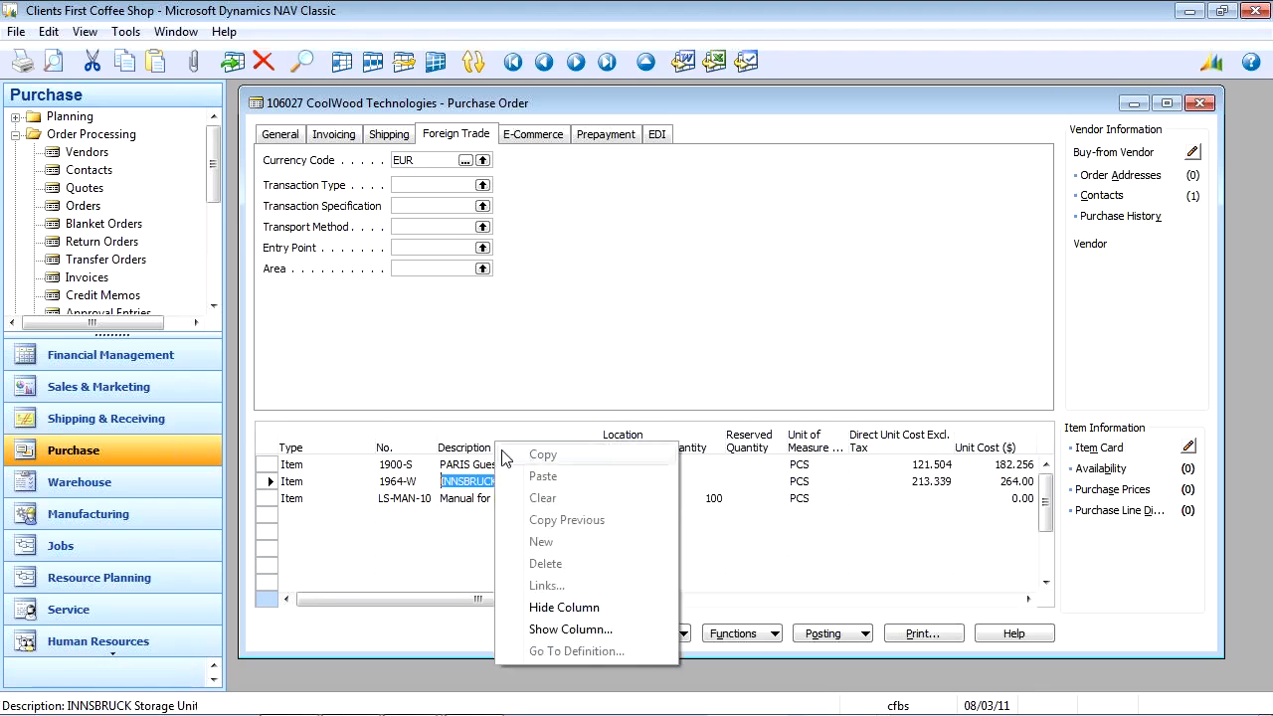
click(572, 630)
click(631, 356)
click(781, 558)
Add an item line below Manual for Loudspeakers using cross-reference number 123.
click(456, 515)
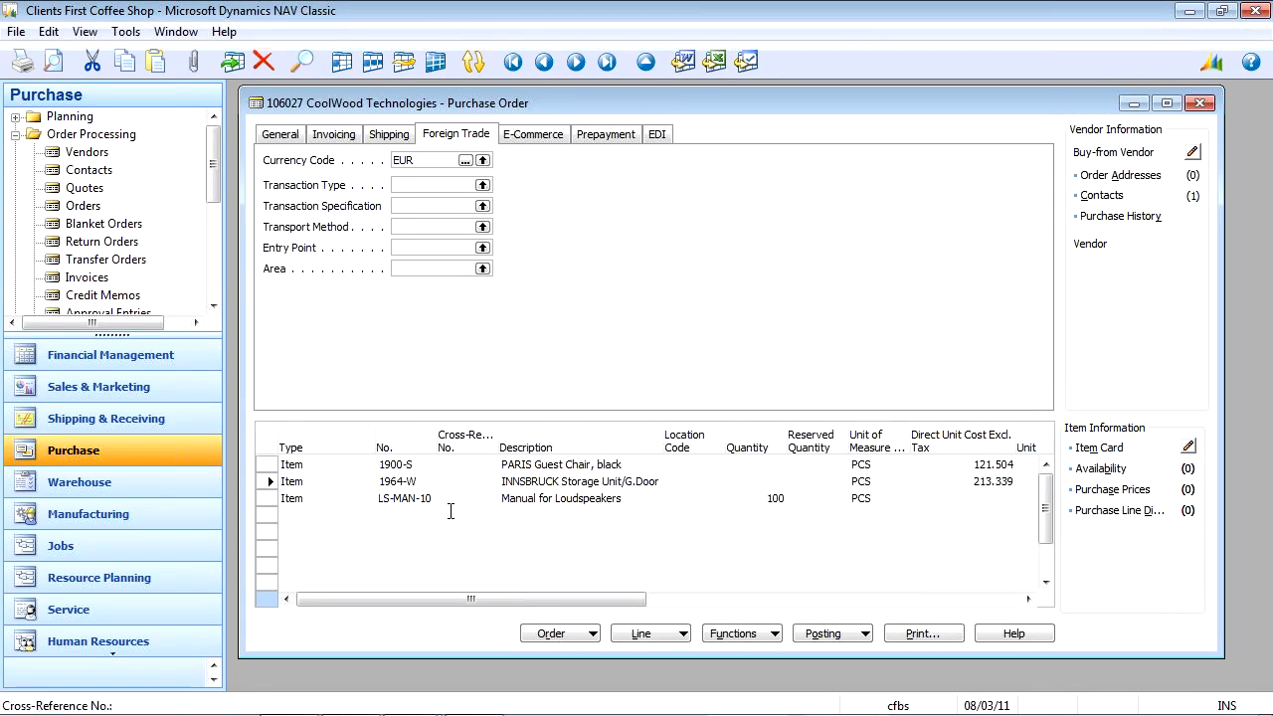
text(123)
key(Return)
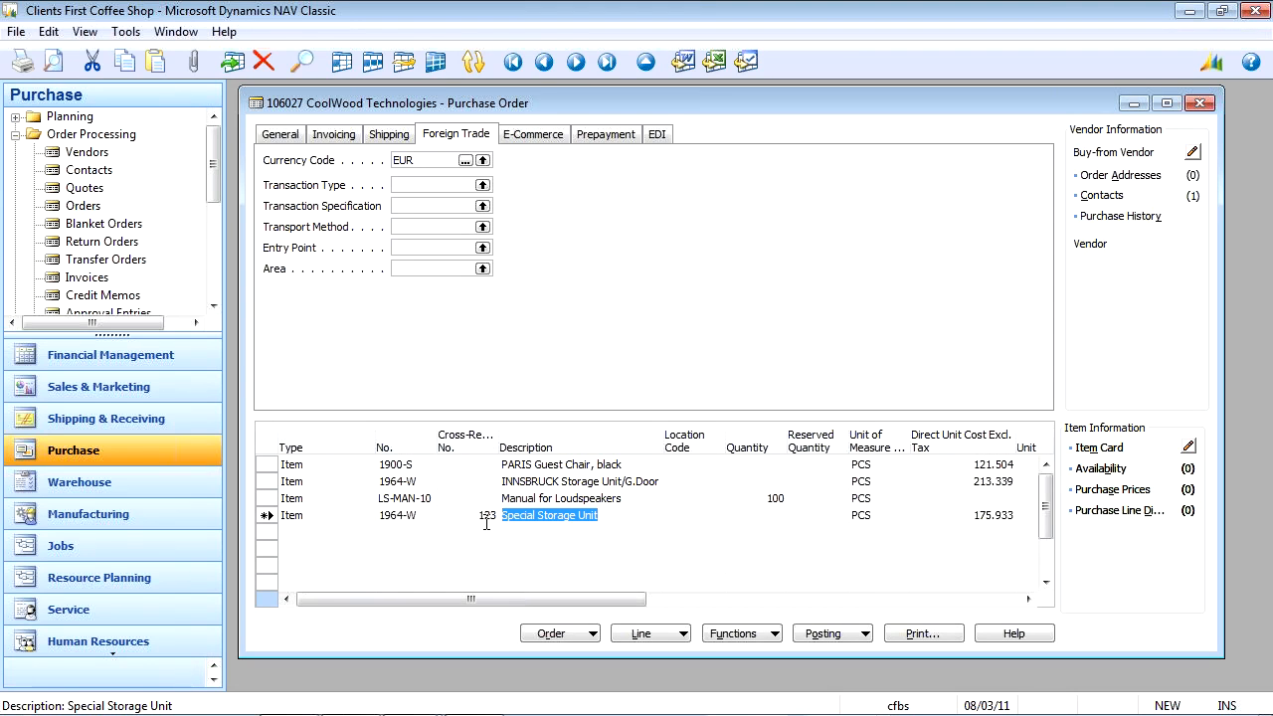
drag(640, 516, 522, 523)
key(alt+Tab)
click(521, 522)
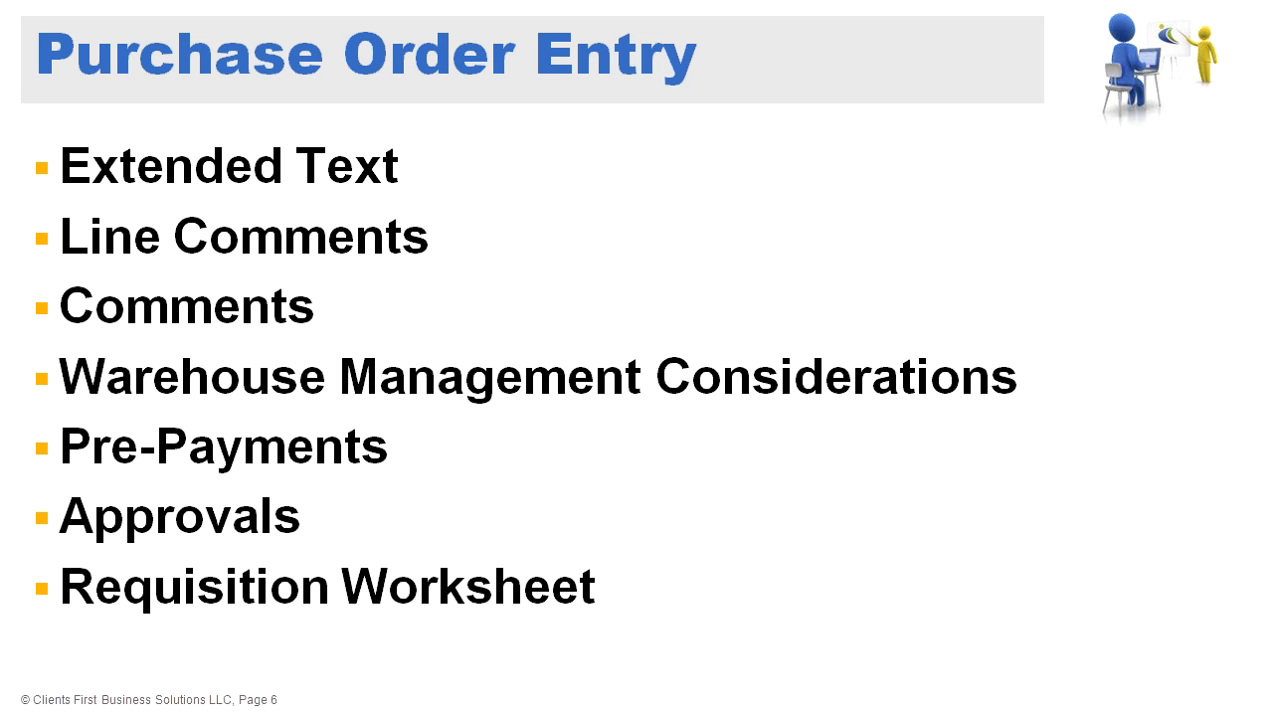
key(alt+Tab)
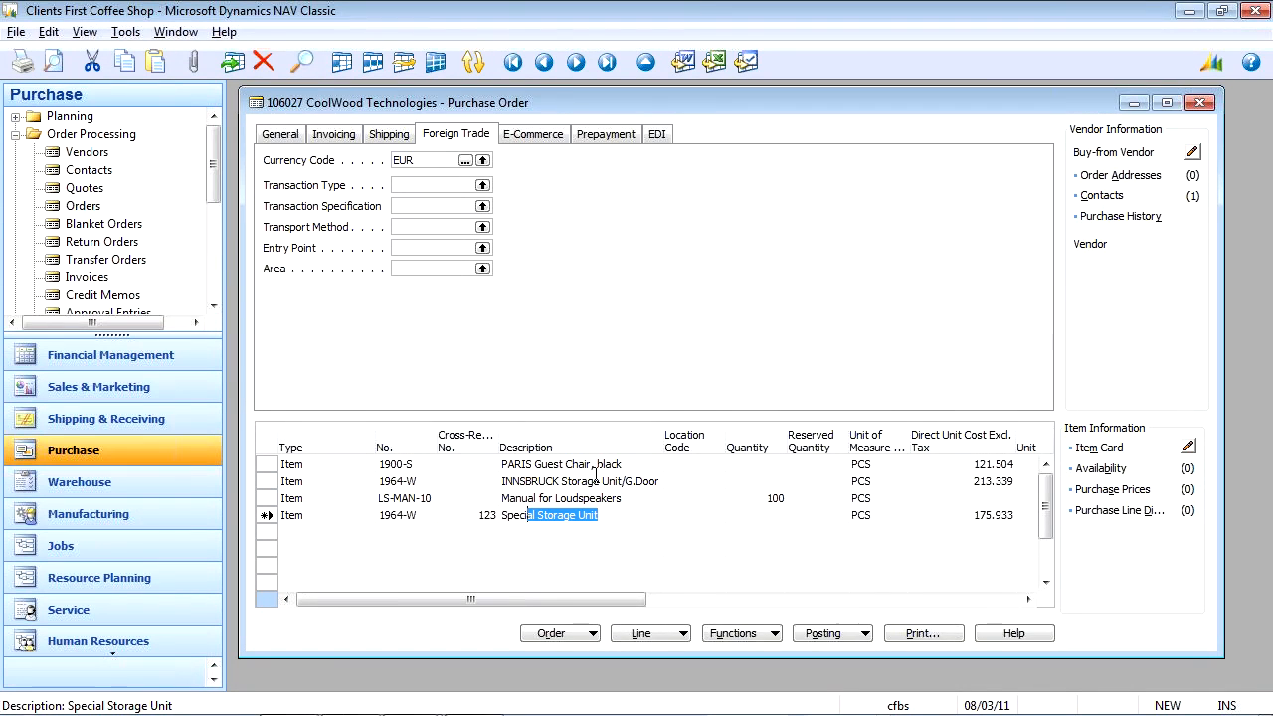
Open the item card from the Special Storage Unit line and start a new extended text for the item.
click(1109, 448)
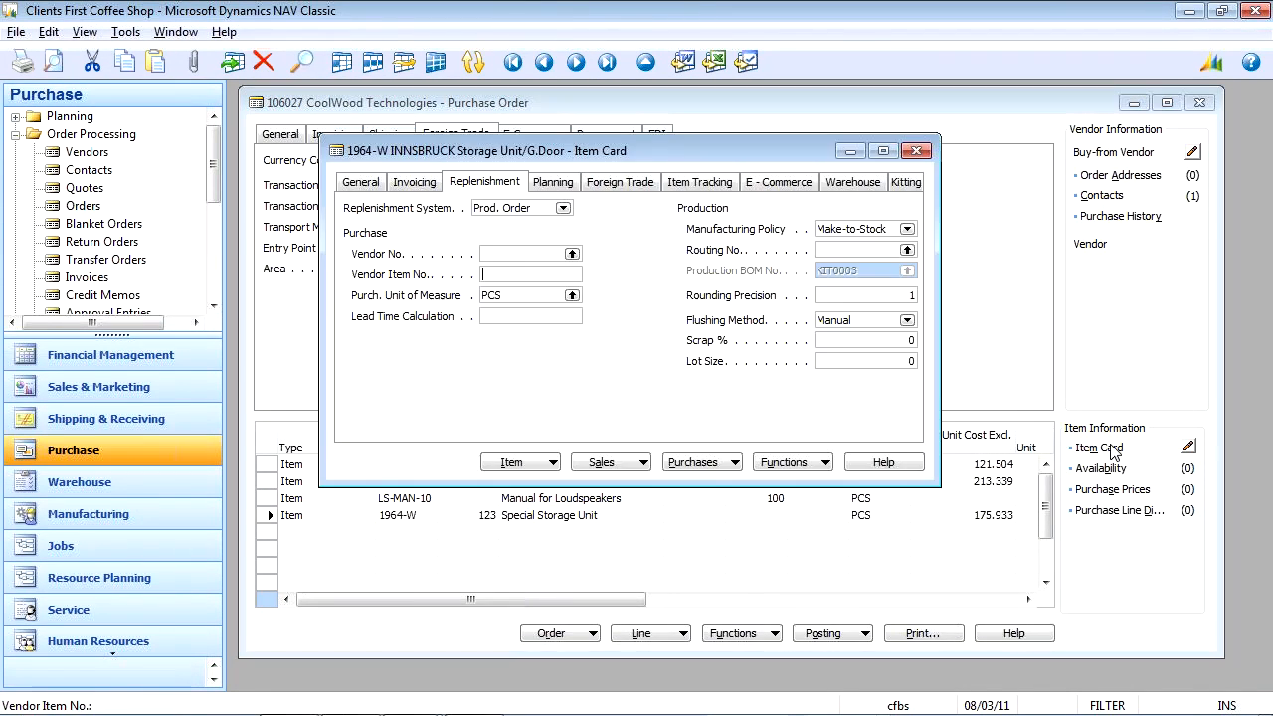
click(362, 185)
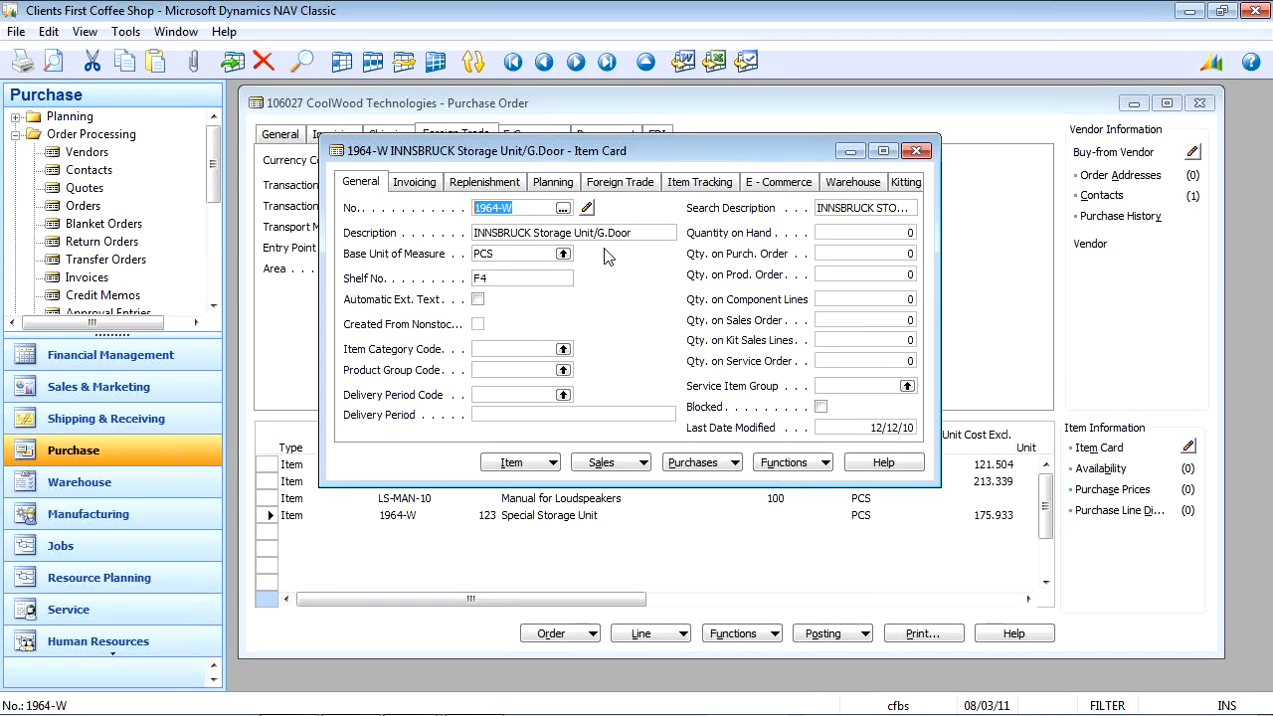
click(520, 464)
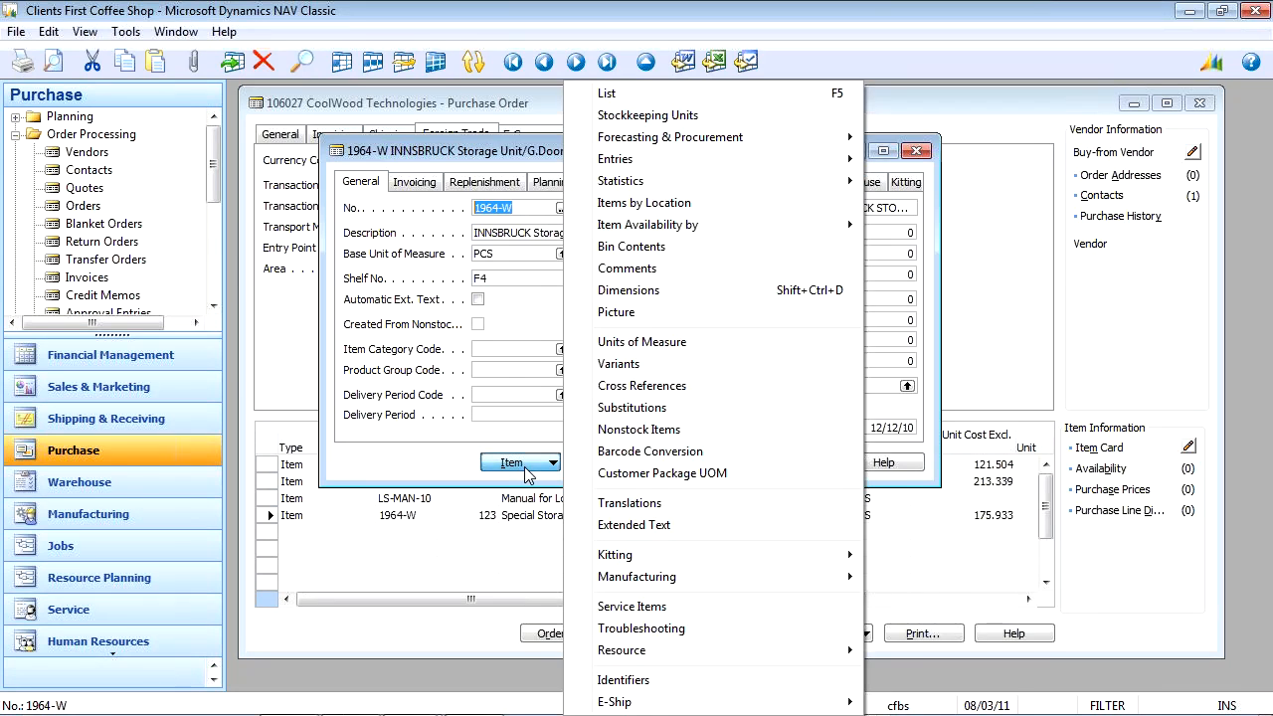
click(655, 526)
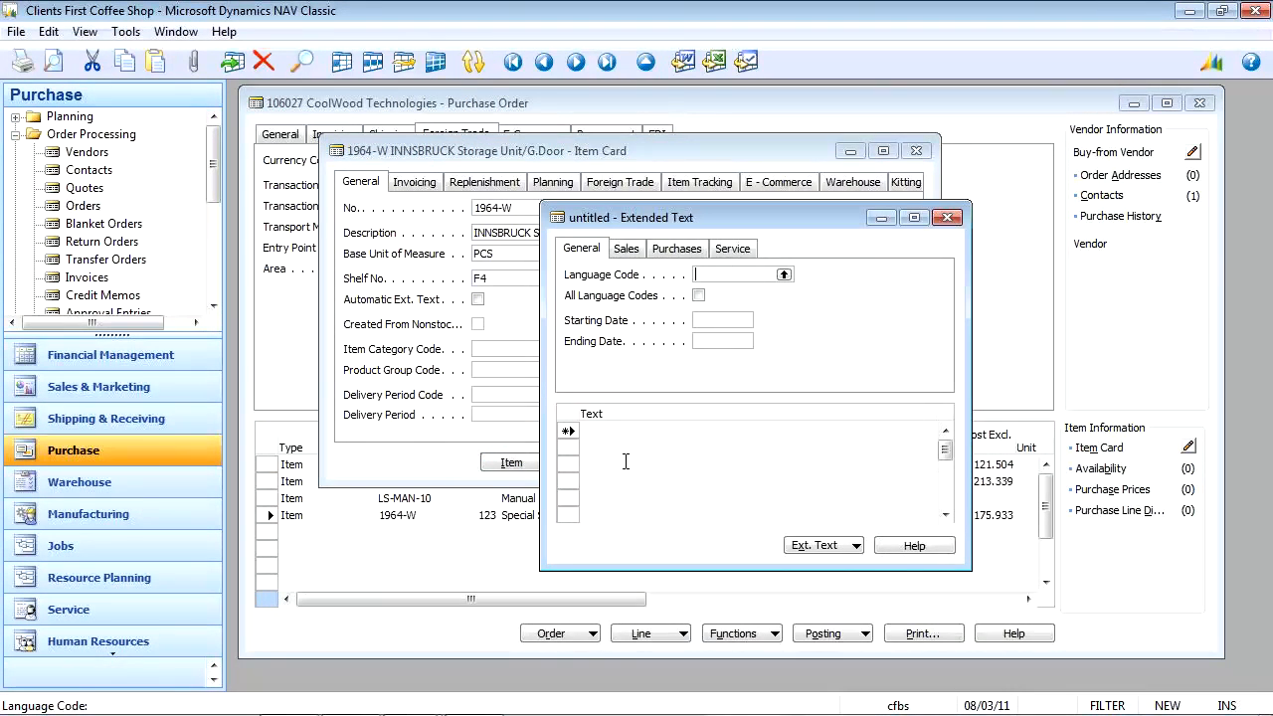
click(629, 432)
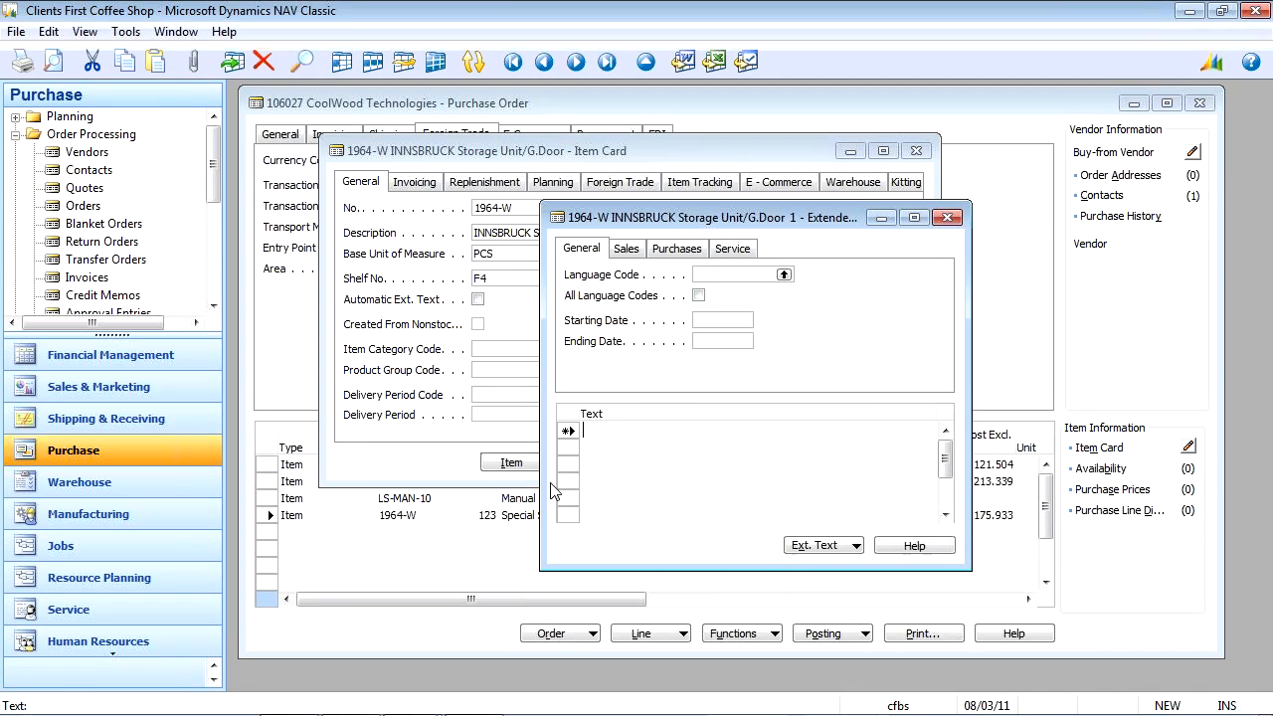
Enter the extended text on two lines: "This storage unit incorpates an" and "excellent finish and glass door.".
text(This storage unit contains)
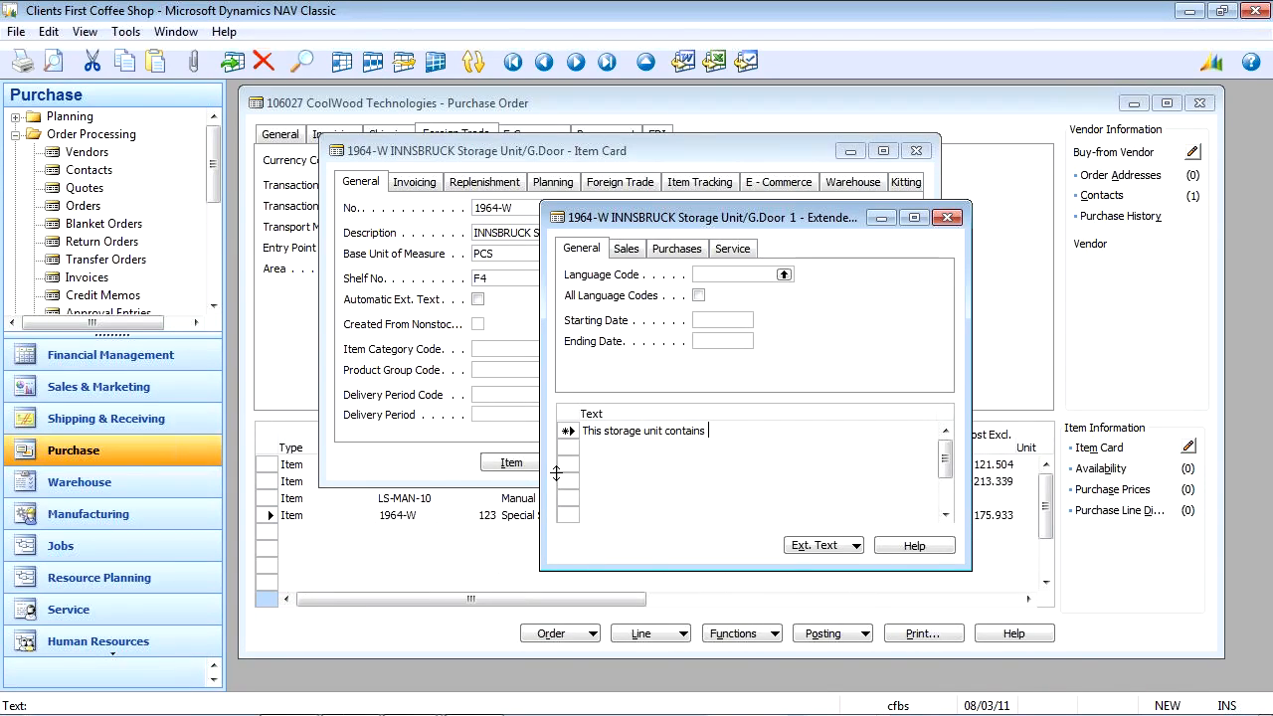
key(BackSpace)
key(BackSpace)
key(BackSpace)
key(BackSpace)
key(BackSpace)
key(BackSpace)
key(BackSpace)
key(BackSpace)
key(BackSpace)
key(BackSpace)
key(BackSpace)
key(BackSpace)
text(incorpates an)
key(Return)
text(excellet fi)
key(BackSpace)
text(nt finish and)
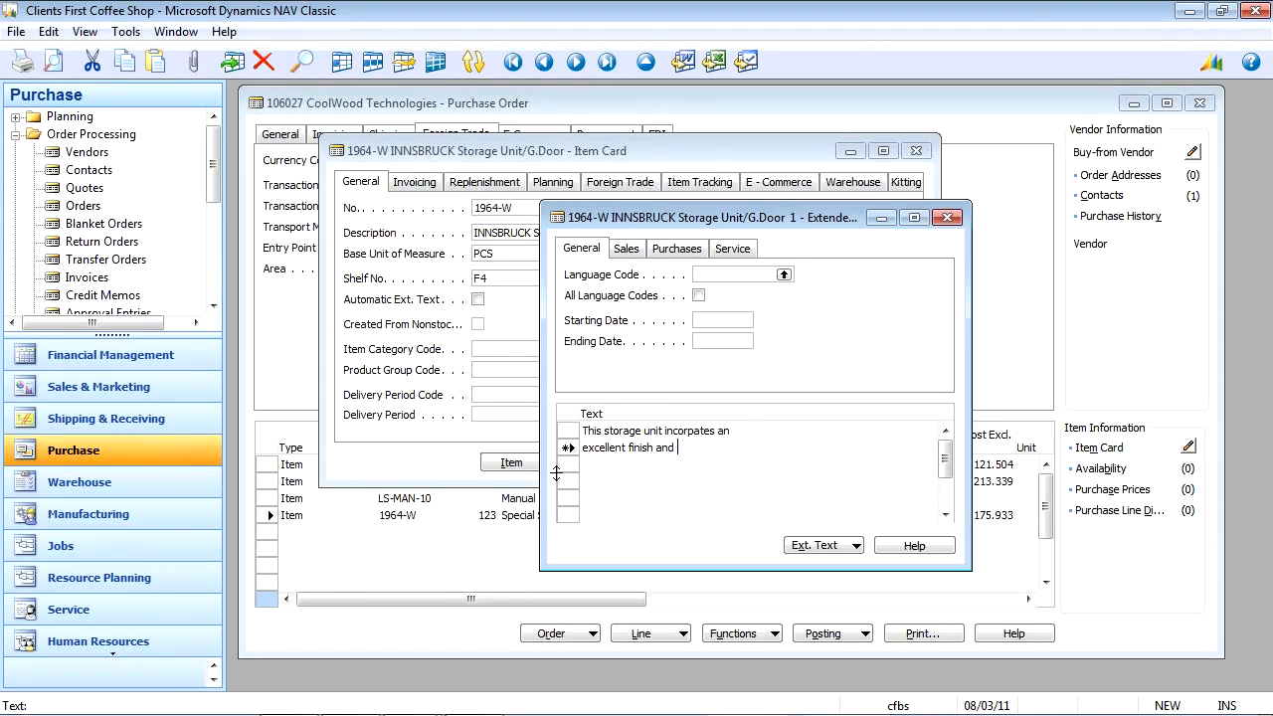
text( glass door.)
Leave one blank text line and add the line "This product is imported from Italy.".
key(Return)
key(Return)
text(This product in)
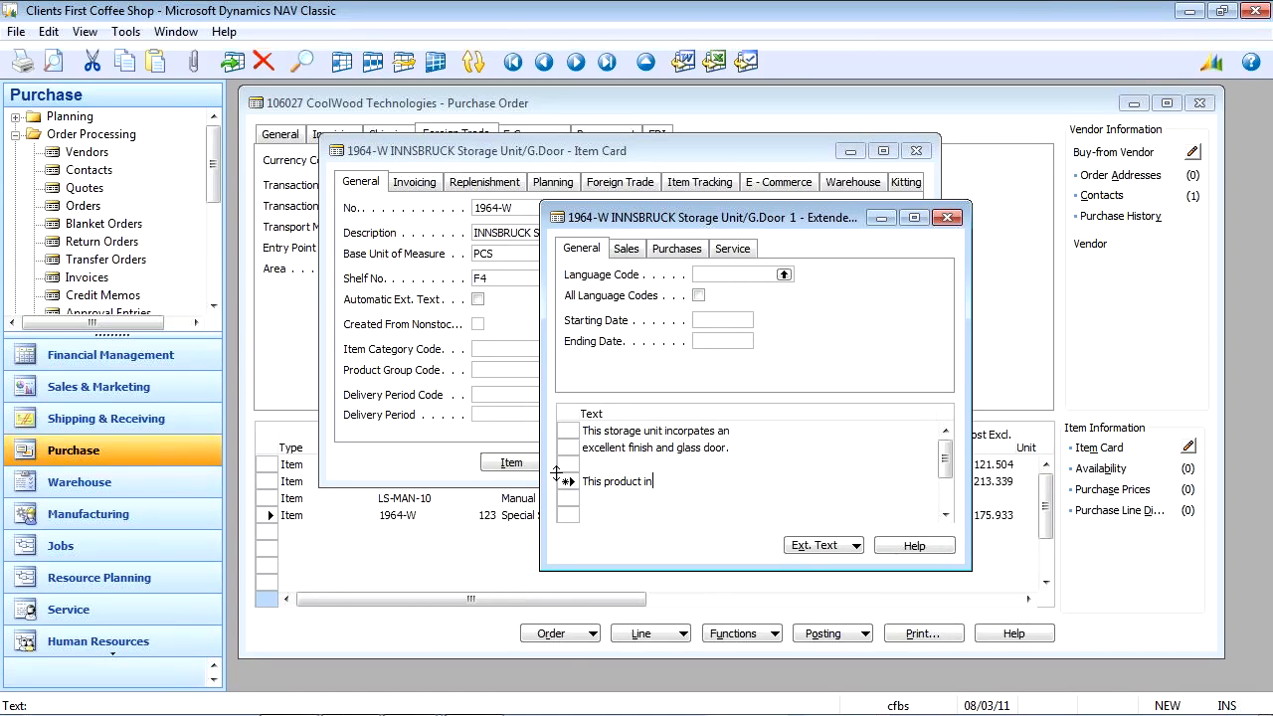
key(BackSpace)
text(s imported from Italy.)
key(Return)
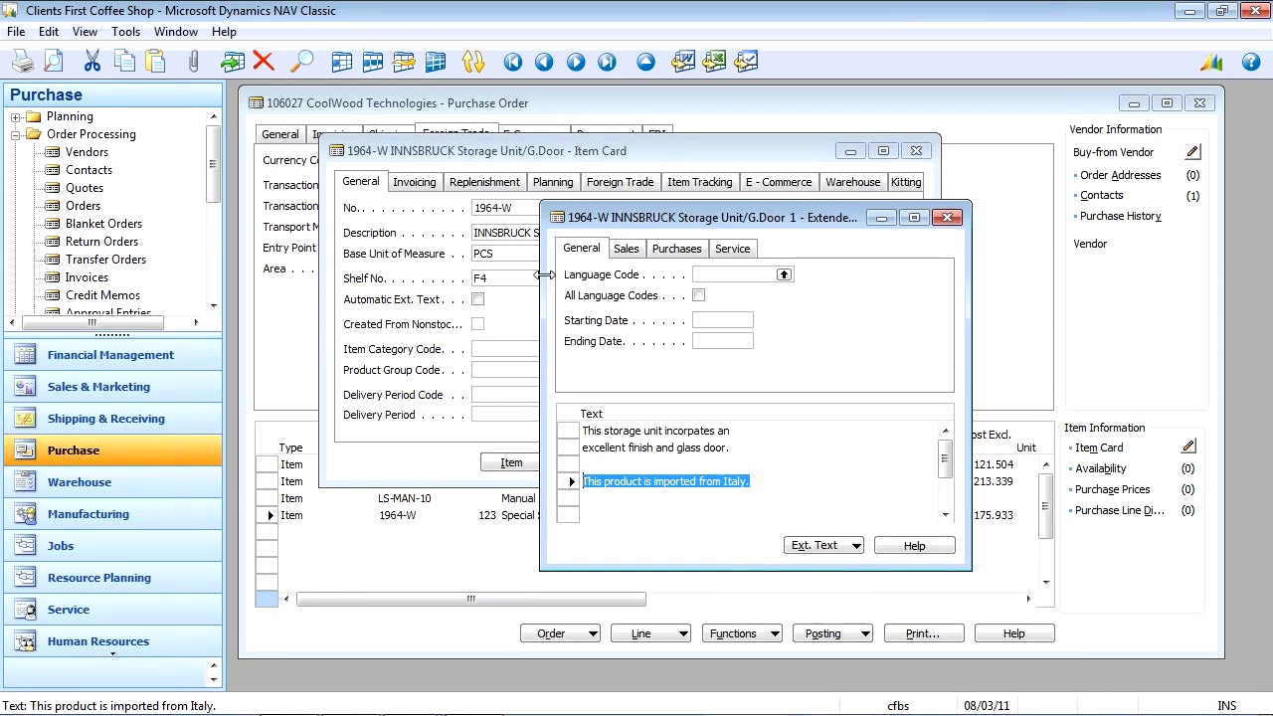
Exclude the extended text from all sales documents, including quotes, orders, invoices, credit memos, reminders, finance charge memos and prepayment documents.
click(627, 249)
click(698, 274)
click(699, 295)
click(698, 317)
click(699, 338)
click(698, 358)
click(698, 378)
click(938, 275)
click(938, 296)
click(938, 316)
click(938, 337)
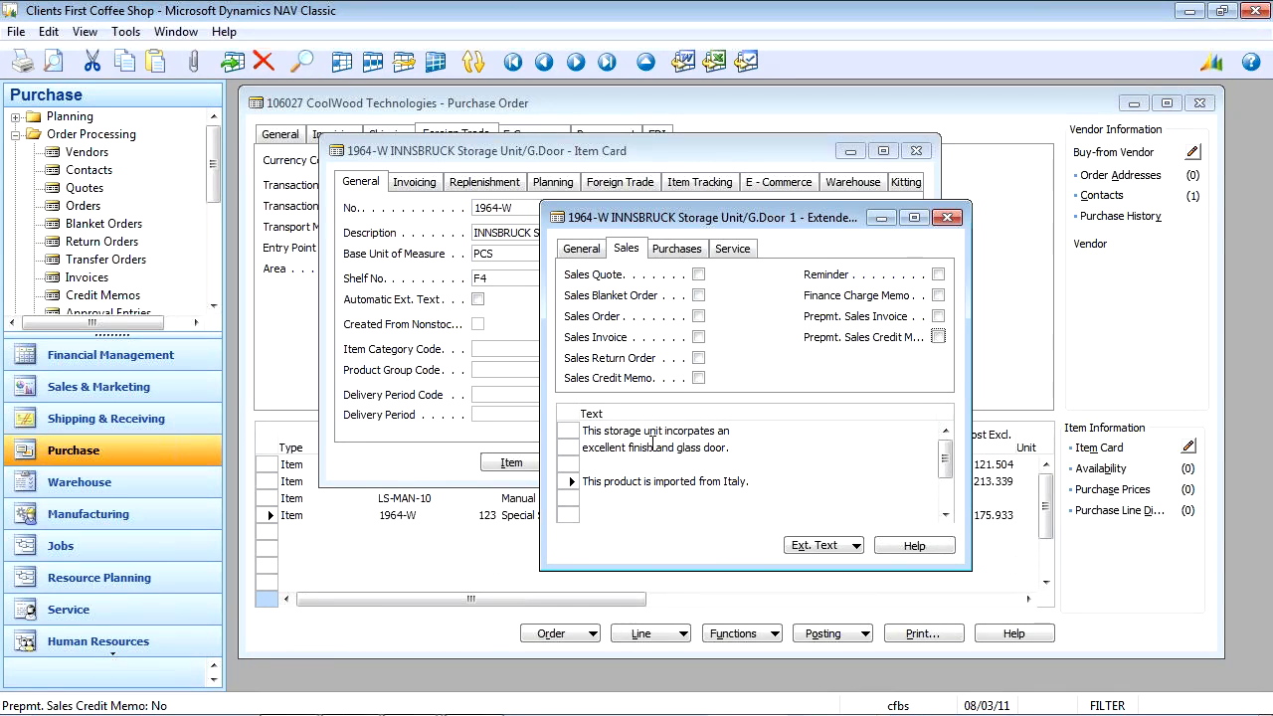
Check the extended text's purchase document options and close it, and enable Automatic Ext. Text on the item card before closing the card.
click(677, 249)
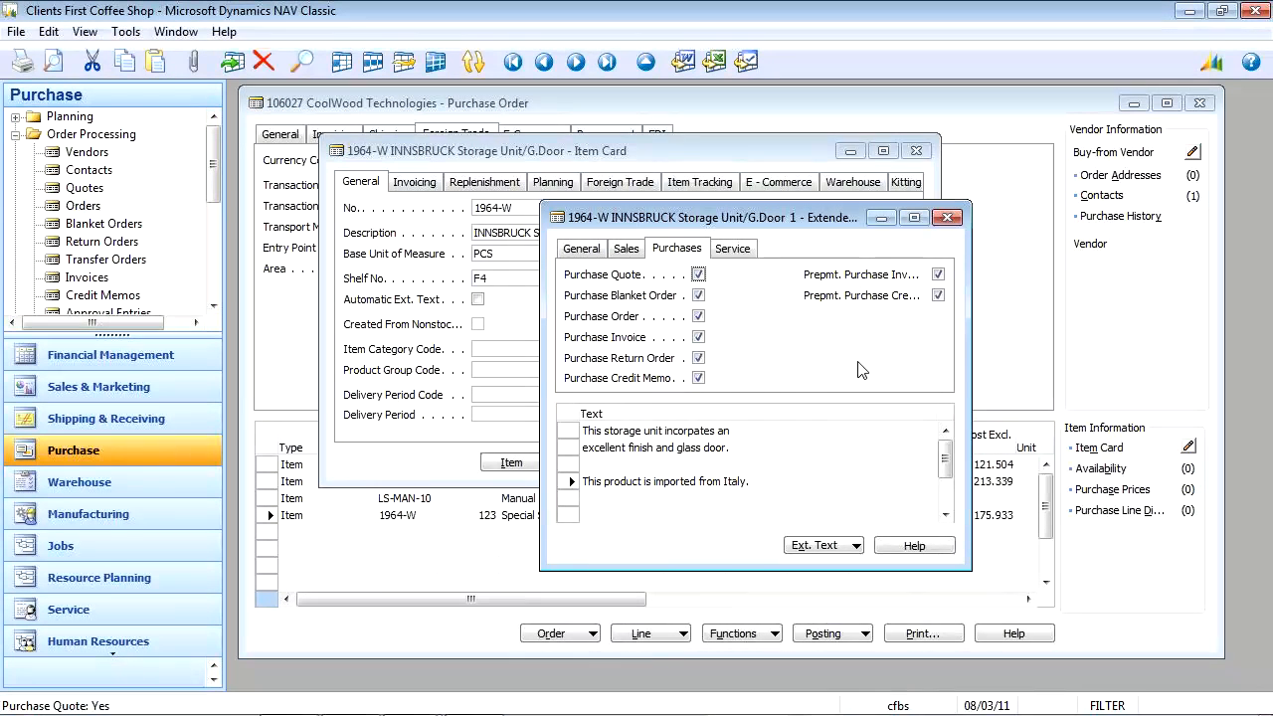
click(948, 219)
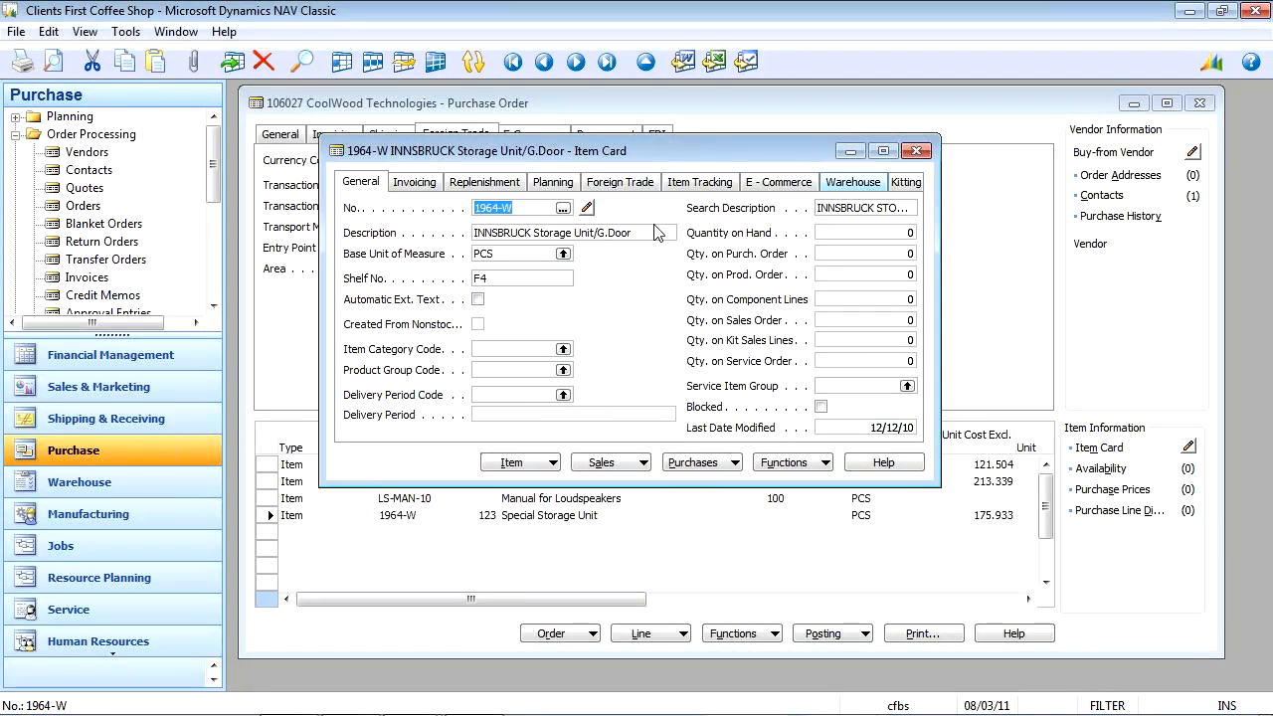
click(479, 300)
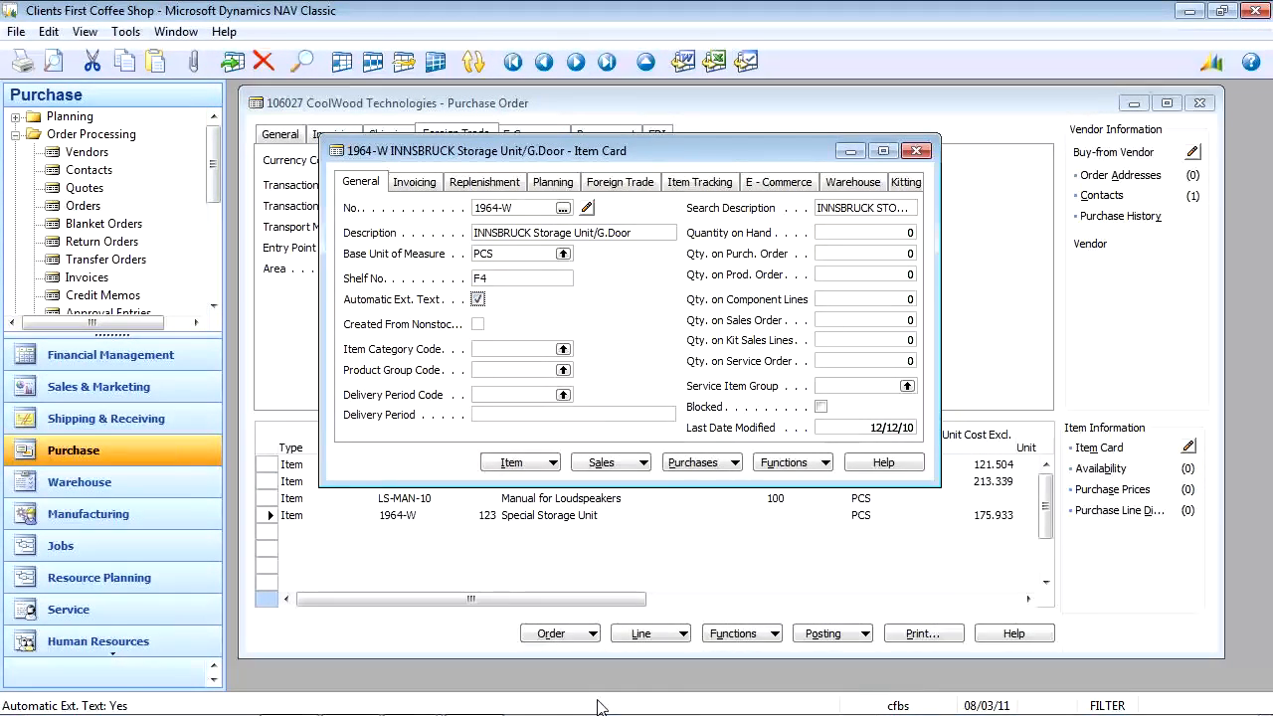
click(918, 150)
Add another item line to the purchase order using cross-reference number 123.
click(443, 553)
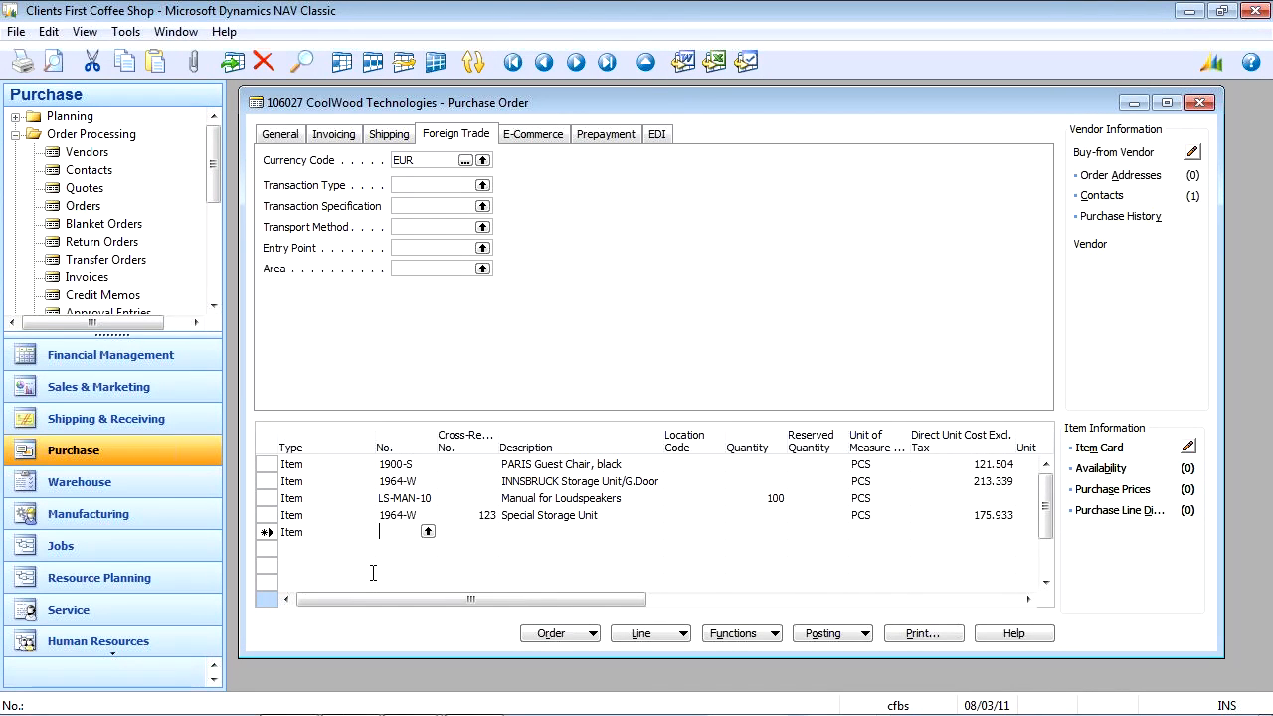
key(Tab)
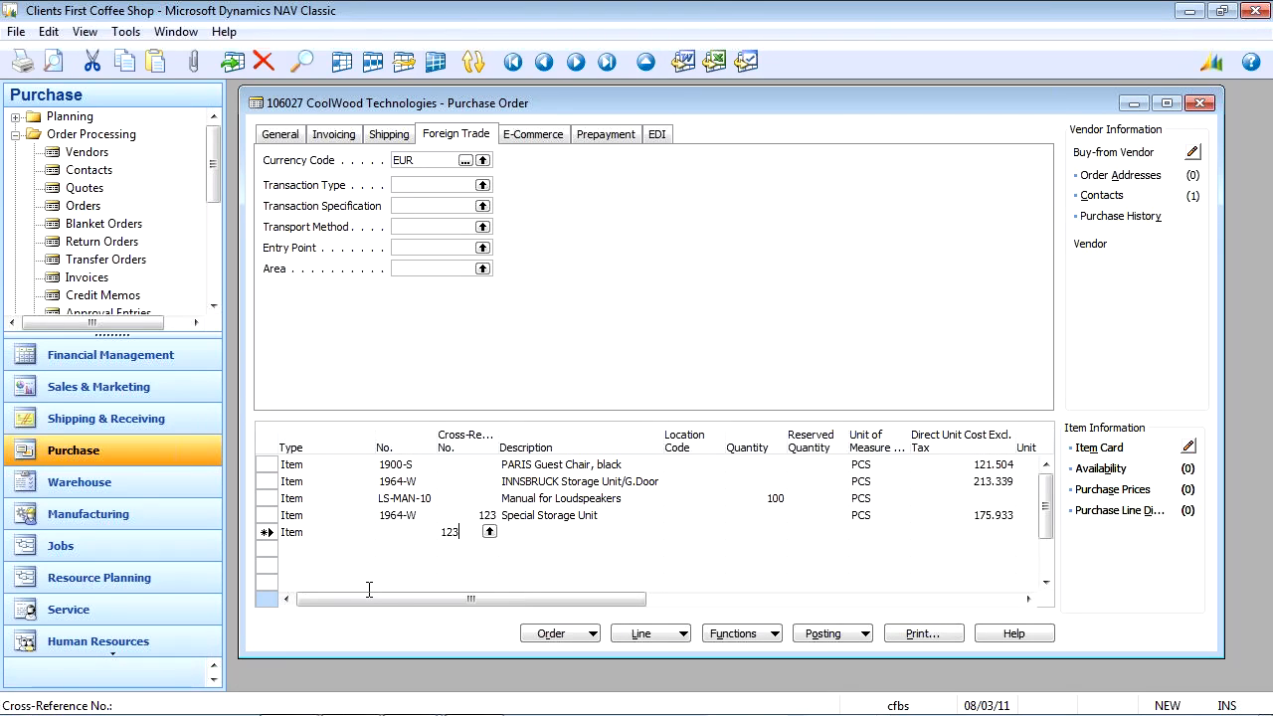
text(123)
key(Tab)
key(Tab)
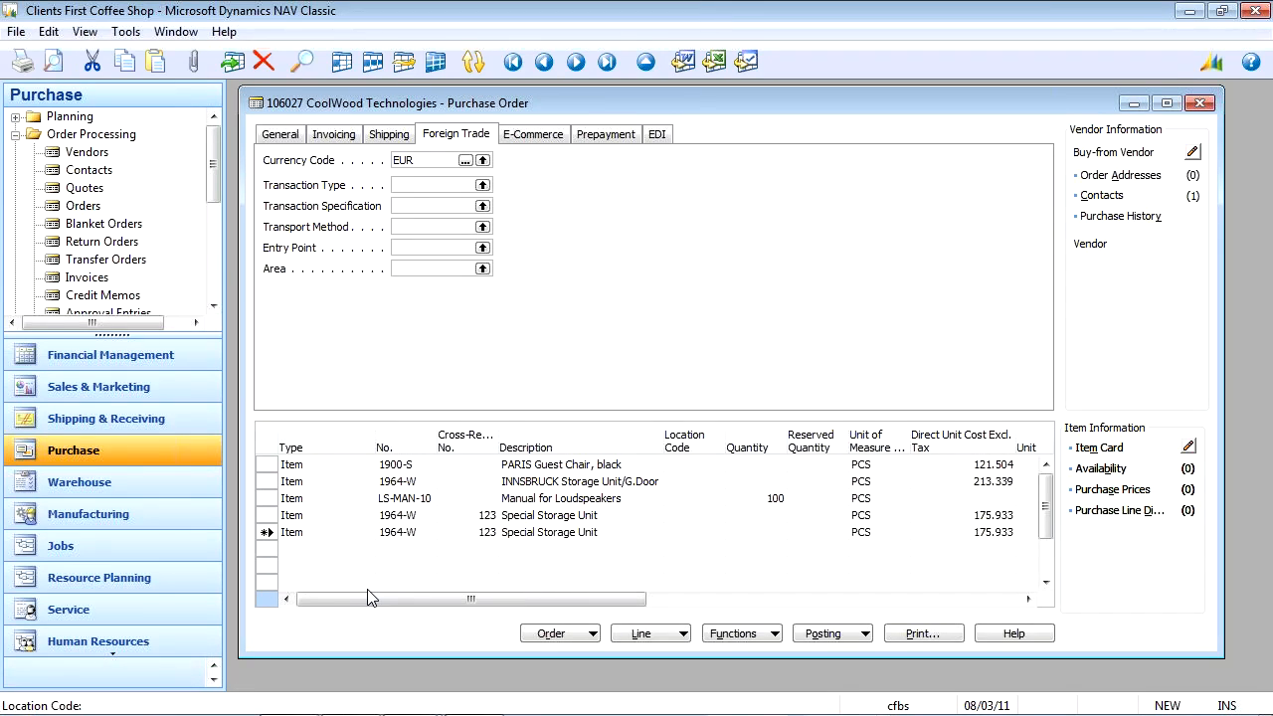
key(Tab)
key(Down)
key(Up)
key(Left)
key(Left)
key(Left)
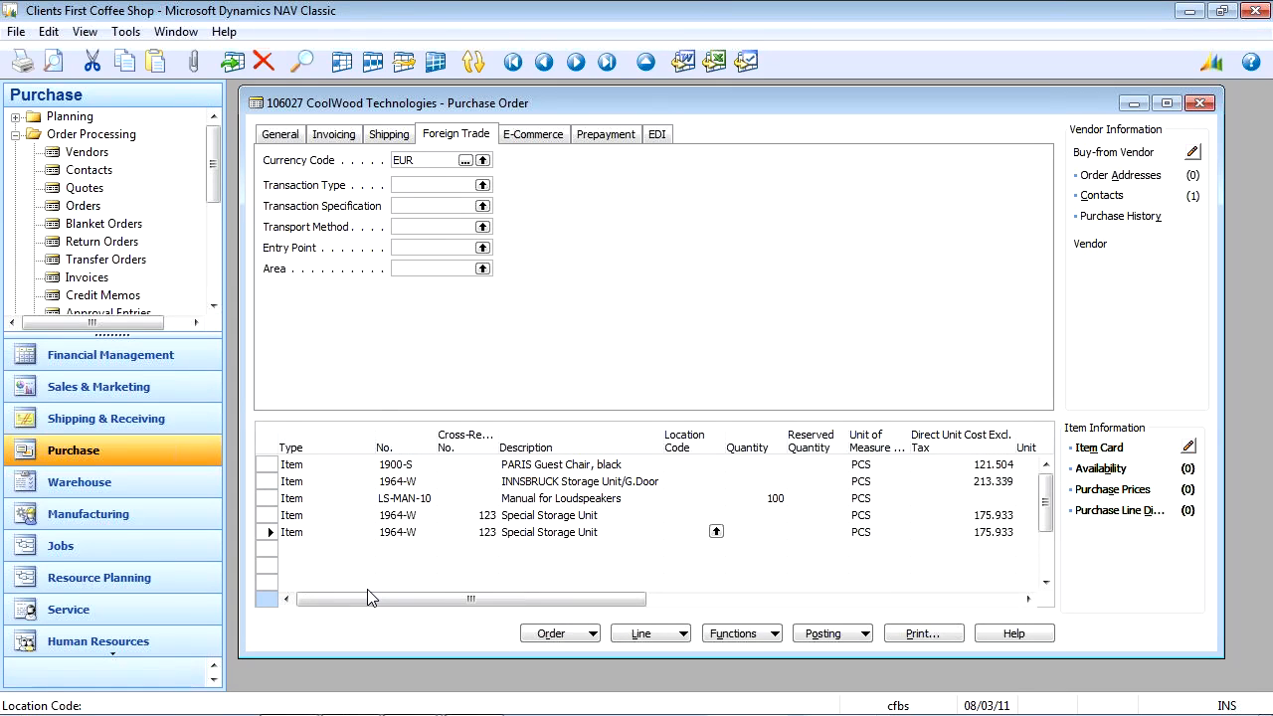
Re-enter item number 1964-W on the last order line, leaving its cross-reference number blank.
key(Down)
key(Left)
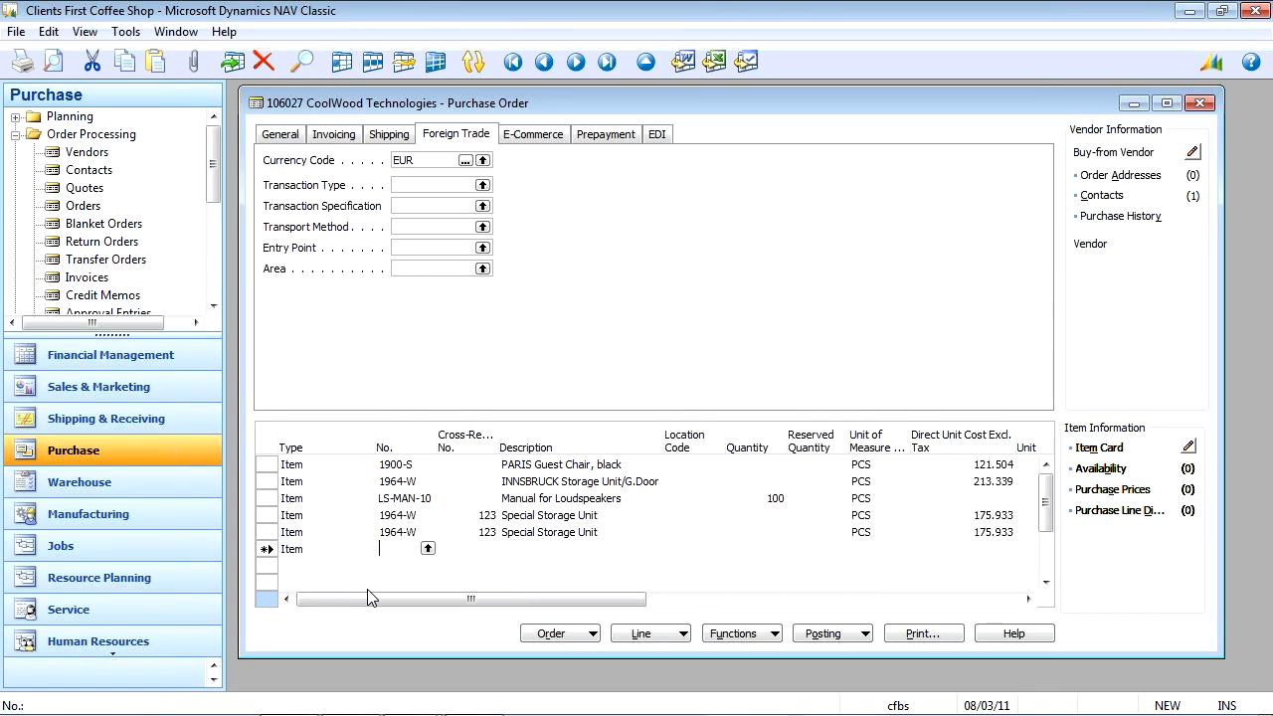
key(Up)
key(F2)
key(Tab)
key(Down)
key(Up)
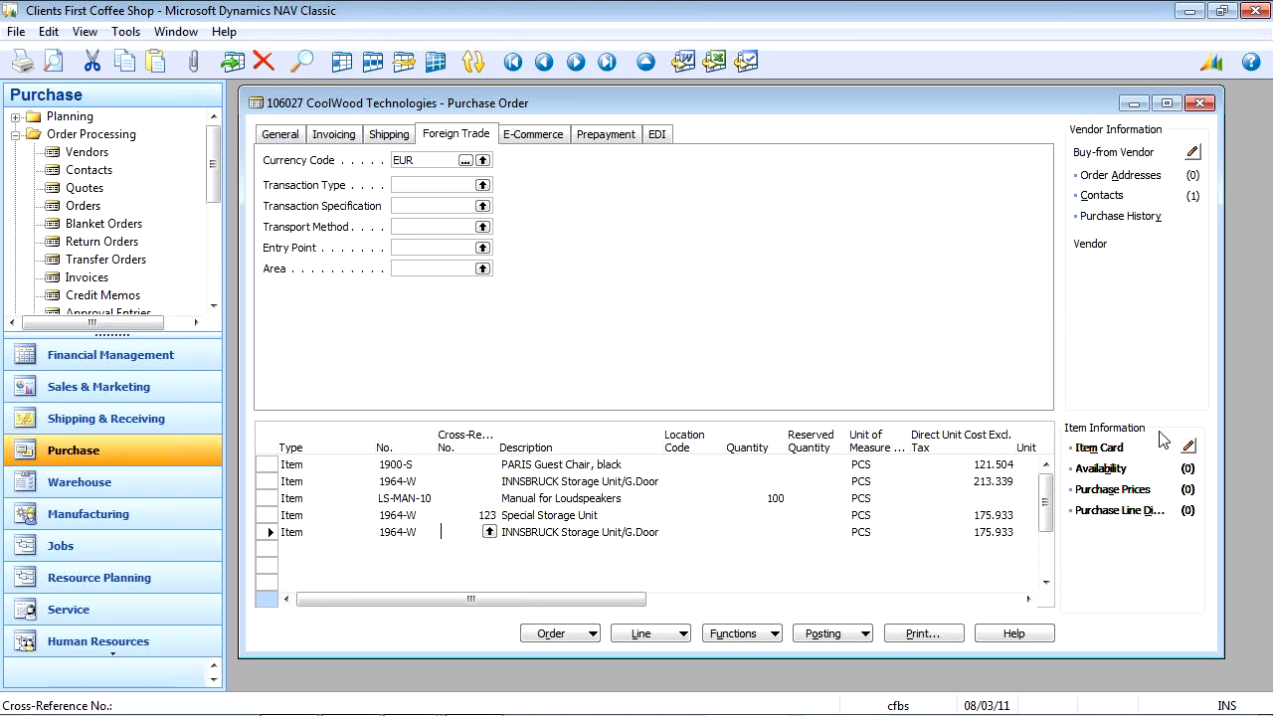
Enable All Language Codes for item 1964-W's extended text, and close the extended text and the item card.
click(1099, 448)
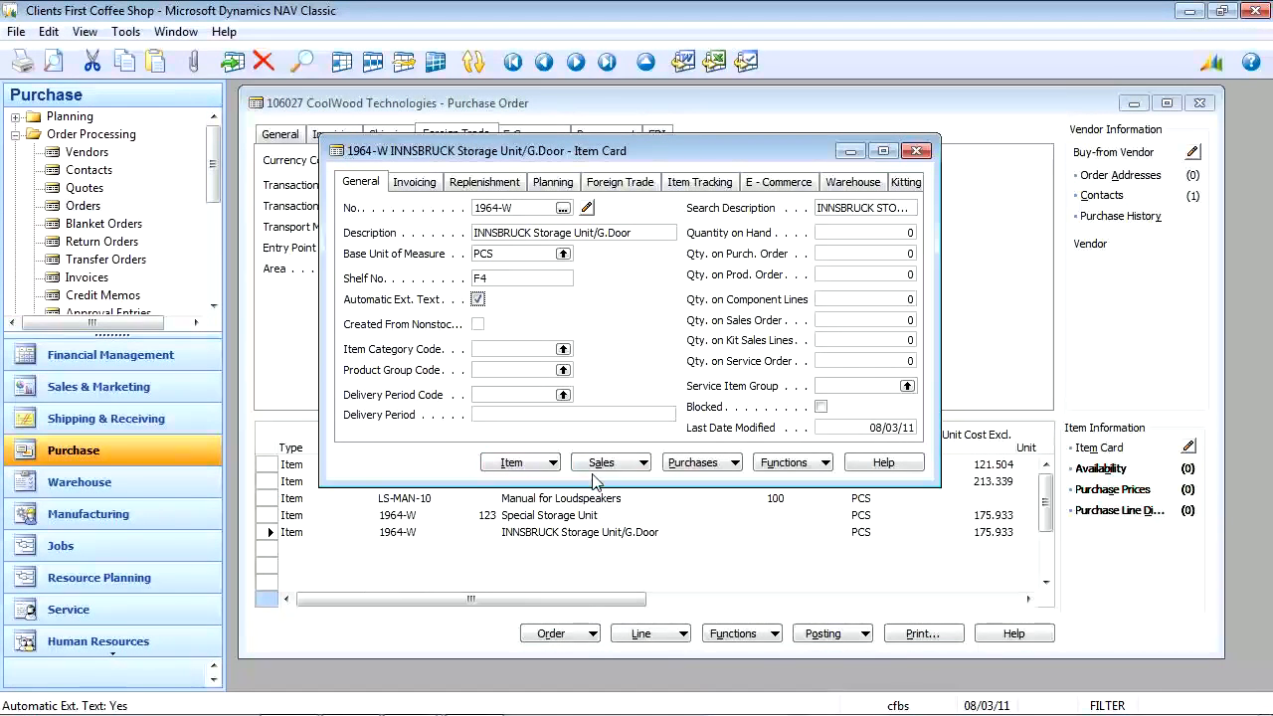
click(537, 467)
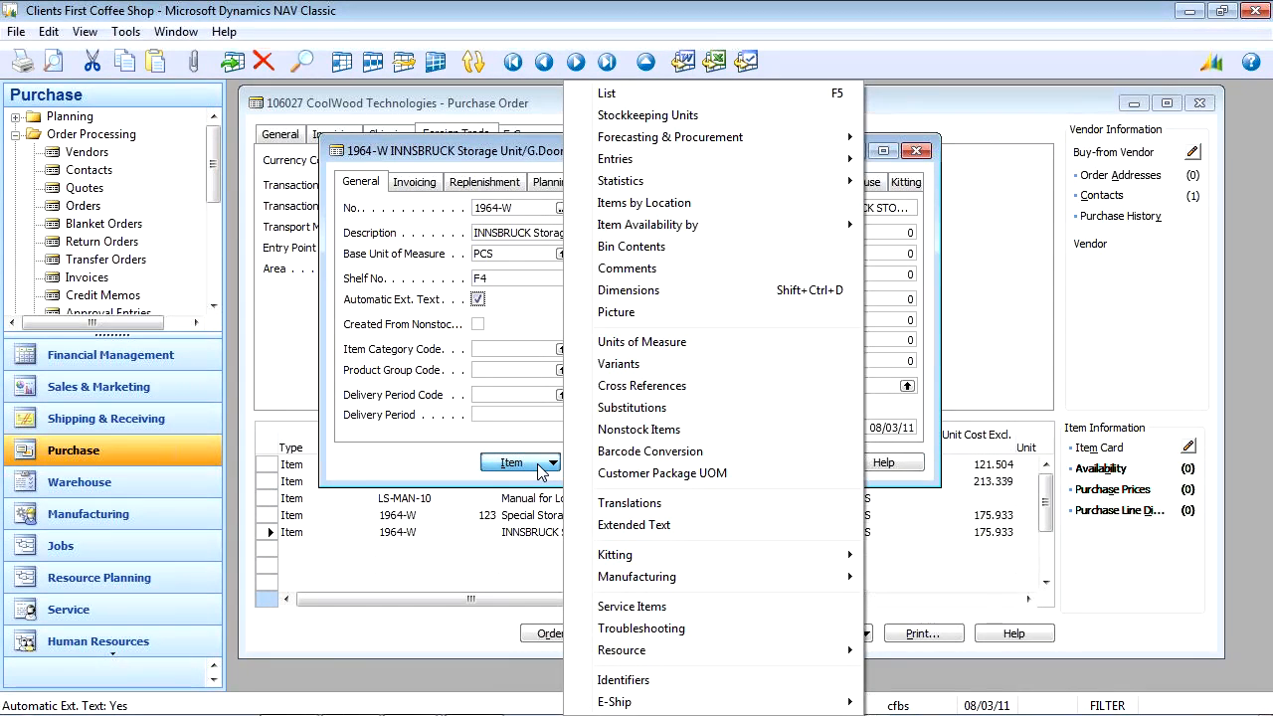
click(642, 525)
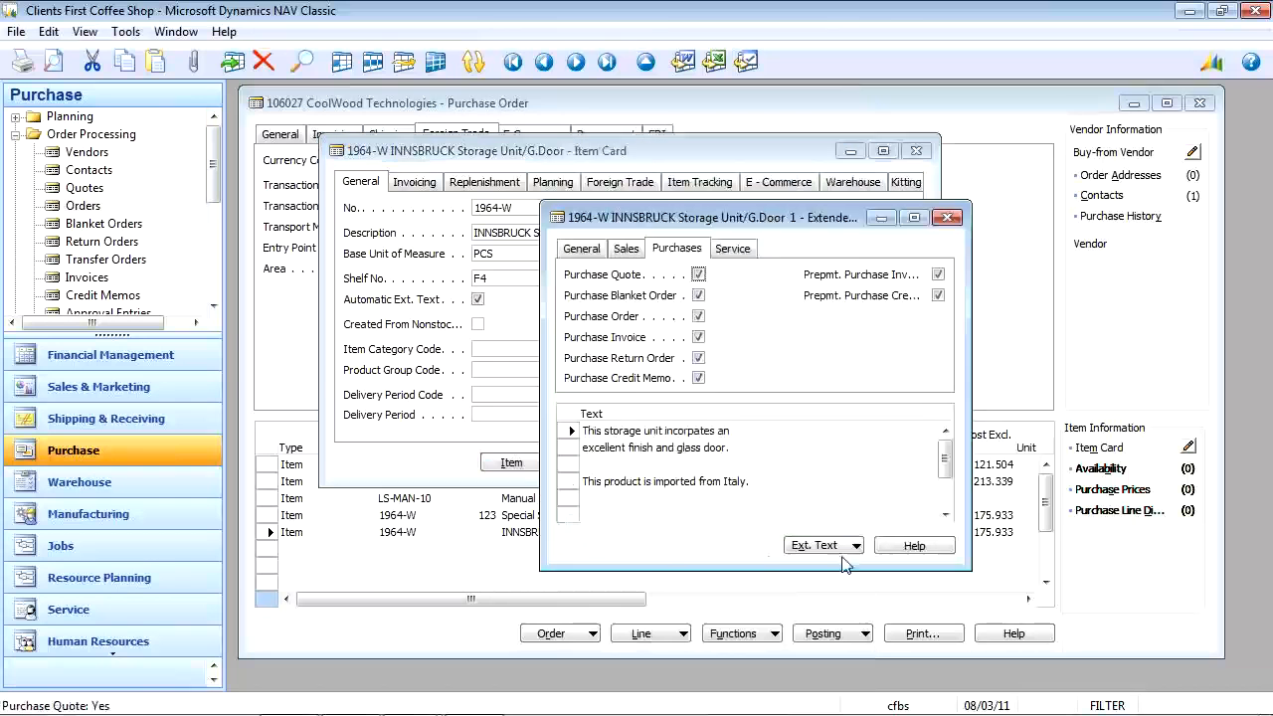
click(582, 249)
click(698, 295)
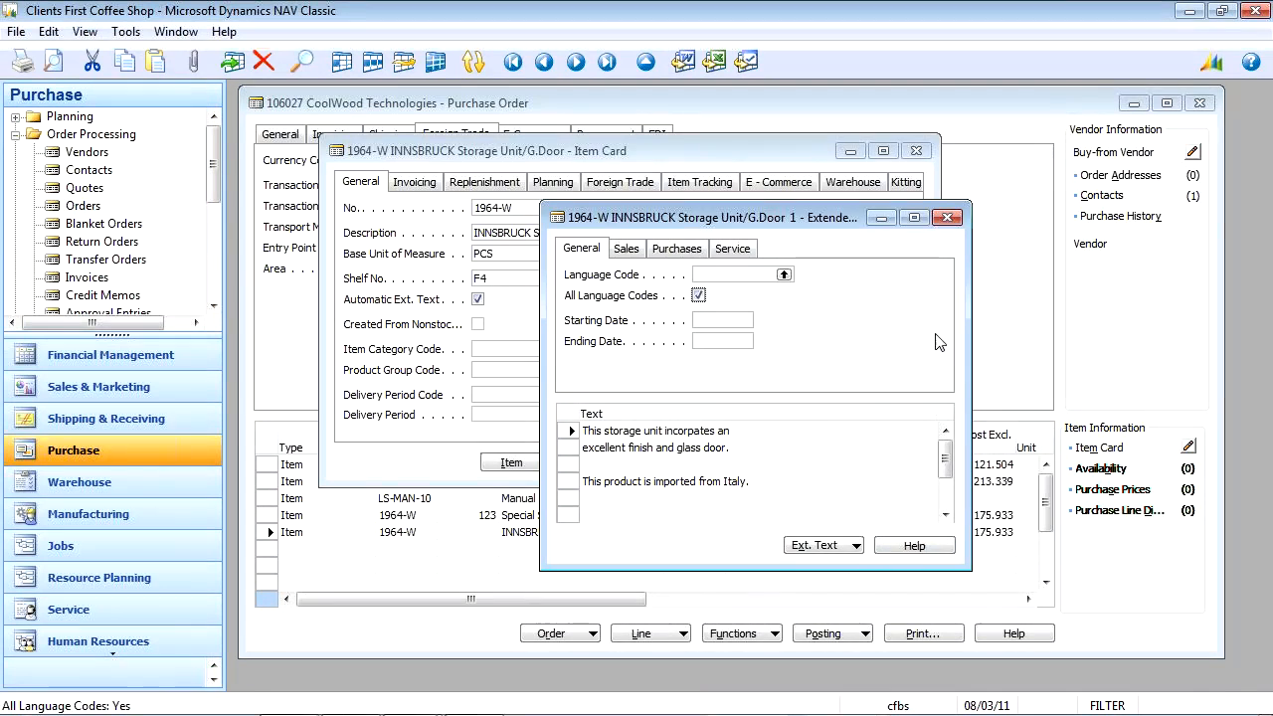
click(947, 218)
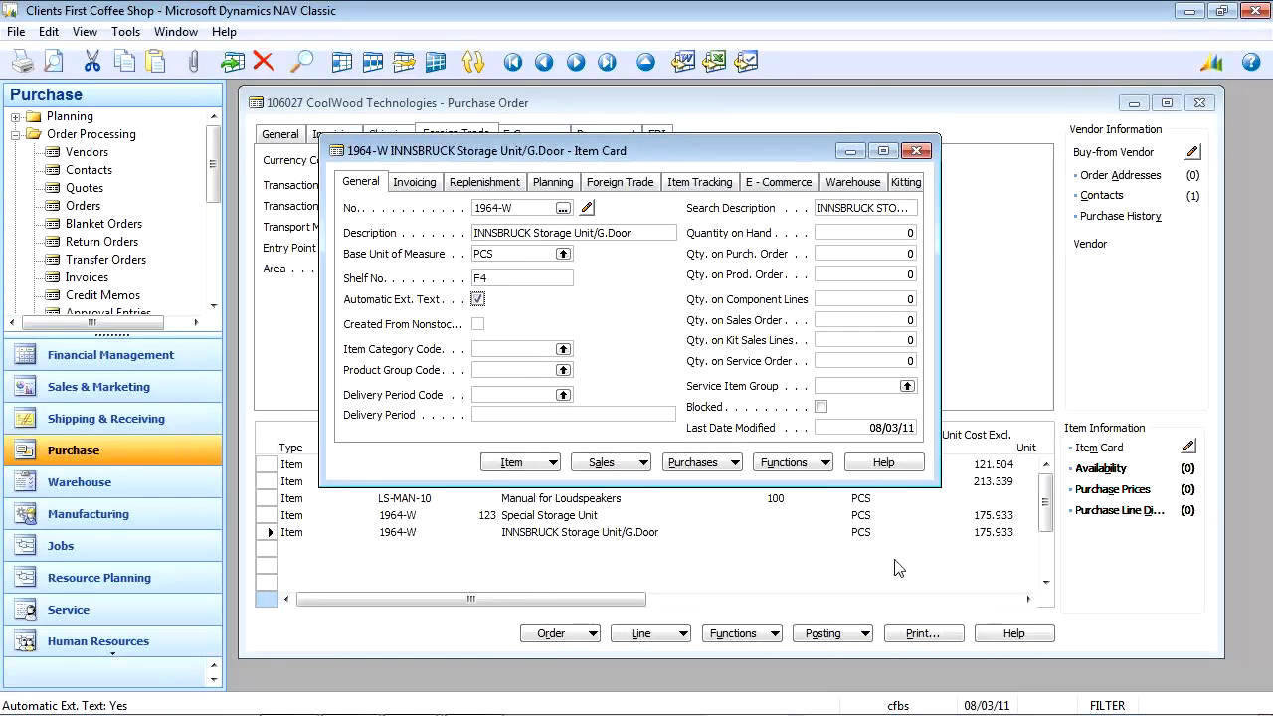
click(917, 151)
Add another order line for item 1964-W and review the extended text lines inserted beneath it.
click(406, 533)
click(413, 551)
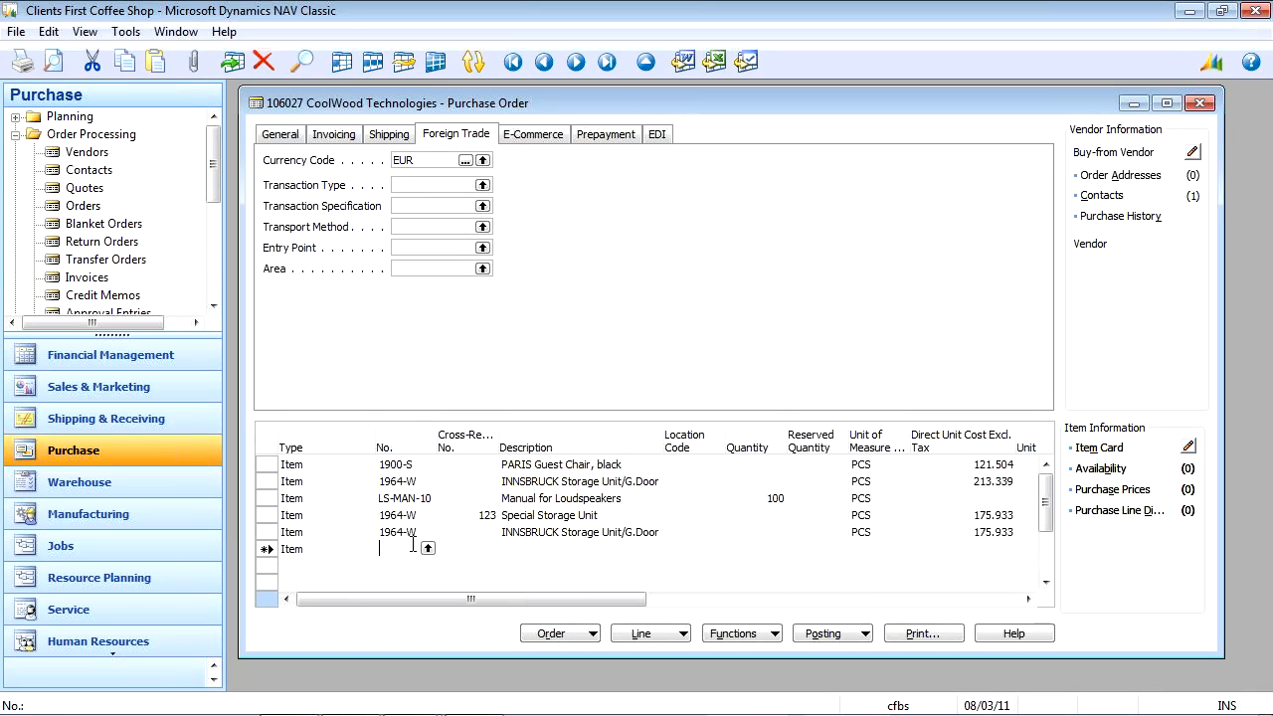
text(1964-W)
key(Tab)
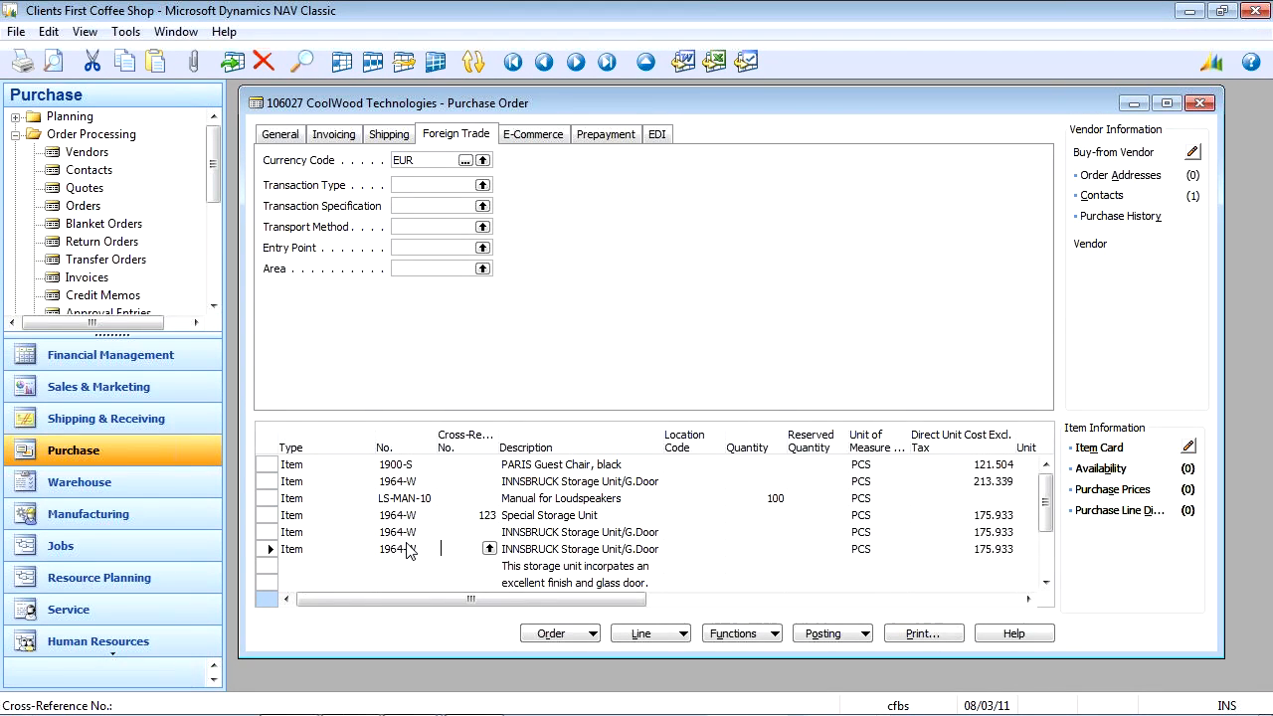
key(Down)
key(Down)
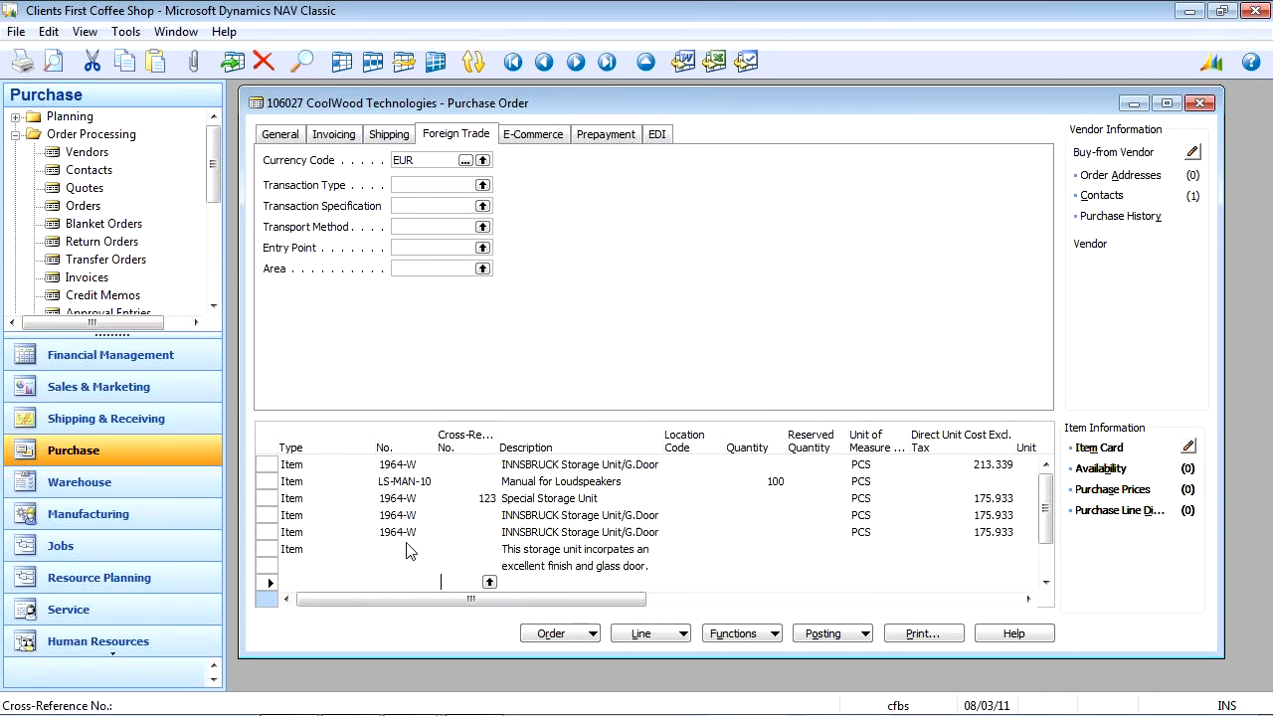
key(Tab)
key(Up)
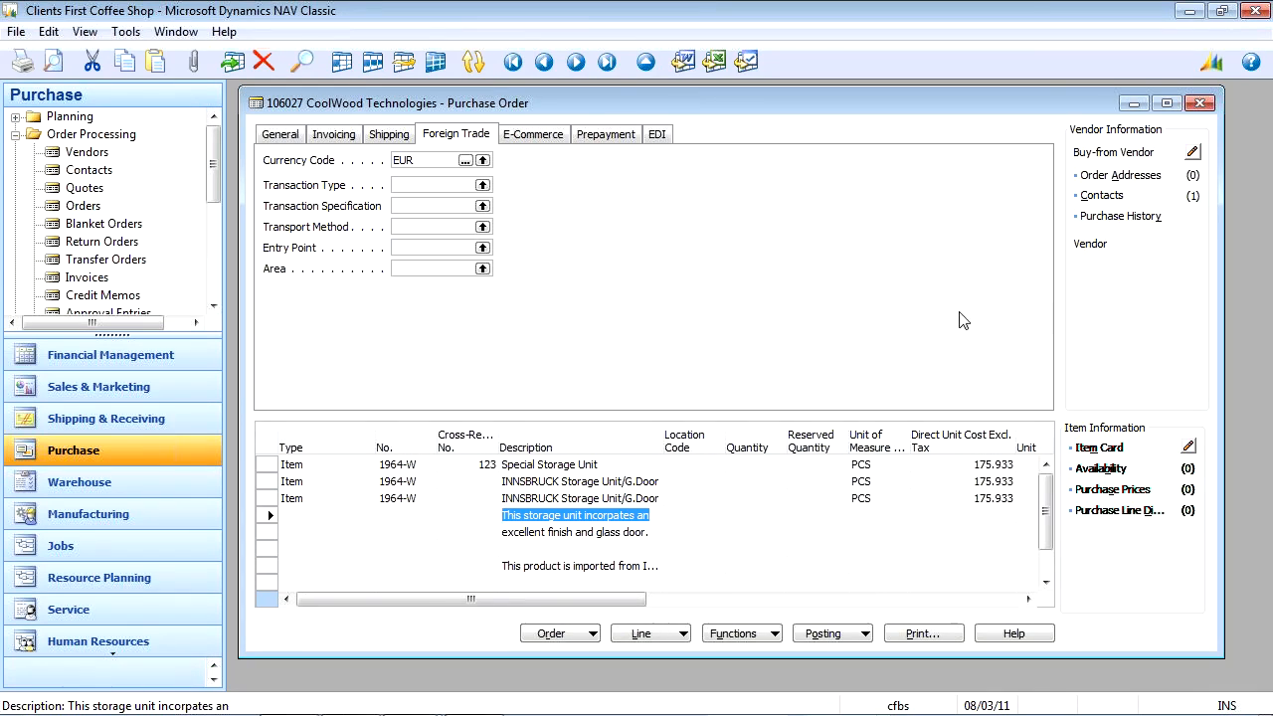
click(1088, 246)
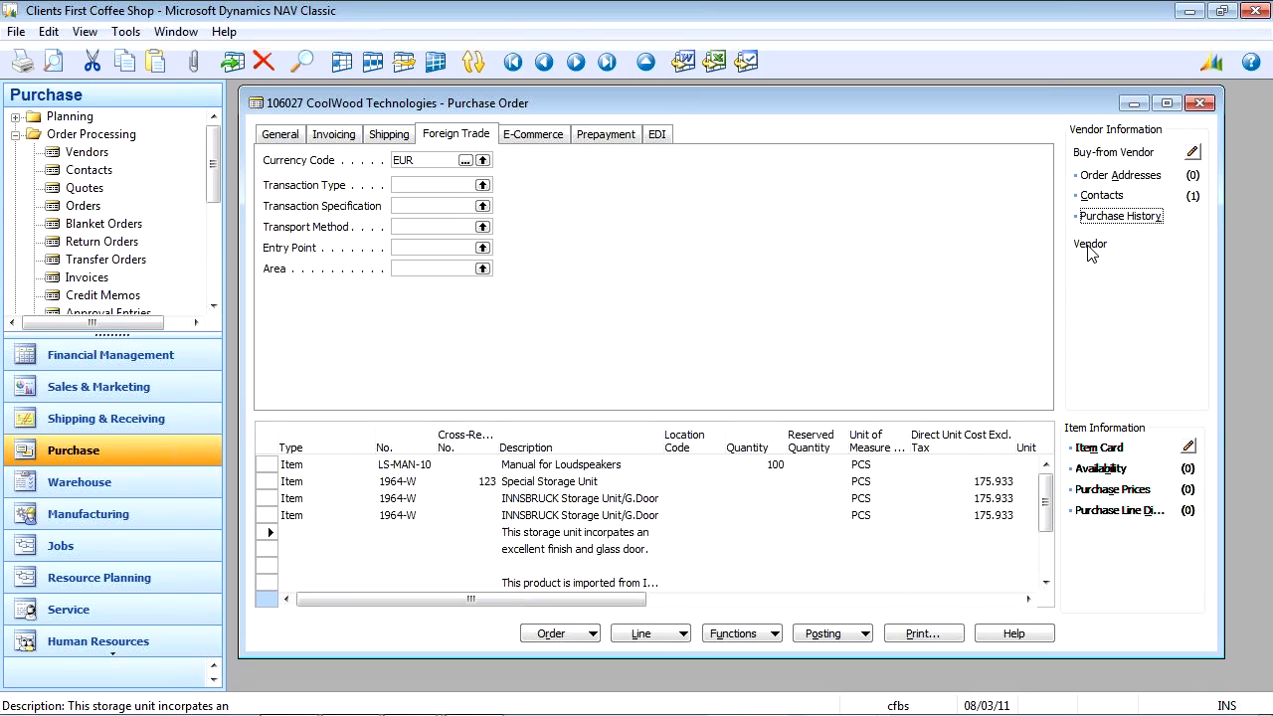
click(570, 532)
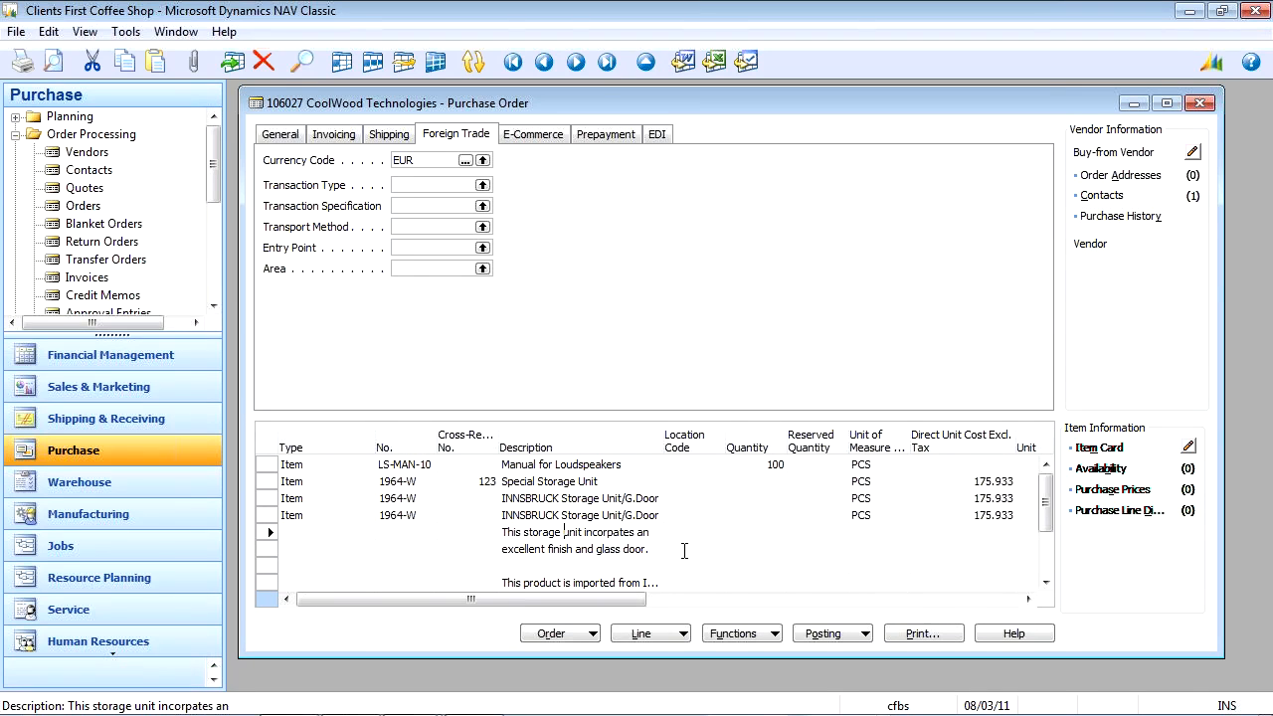
Delete the last 1964-W item line together with its attached extended text.
click(345, 515)
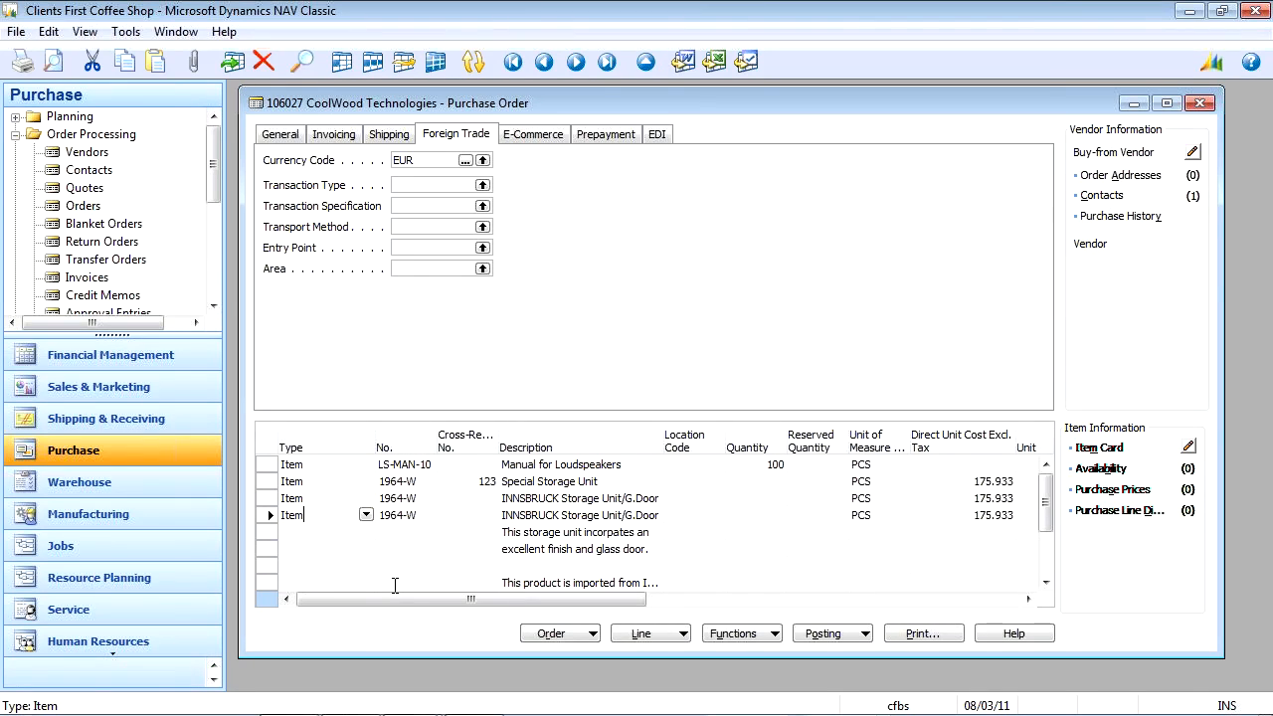
click(270, 515)
key(Delete)
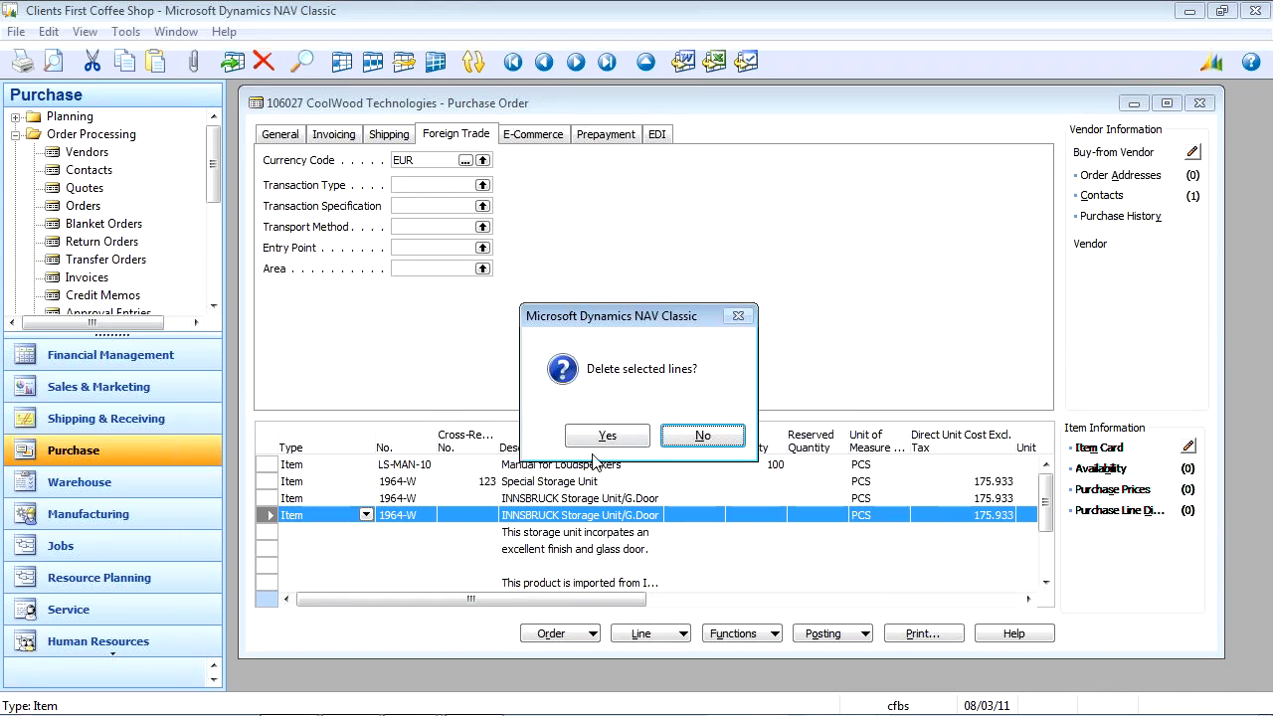
click(637, 432)
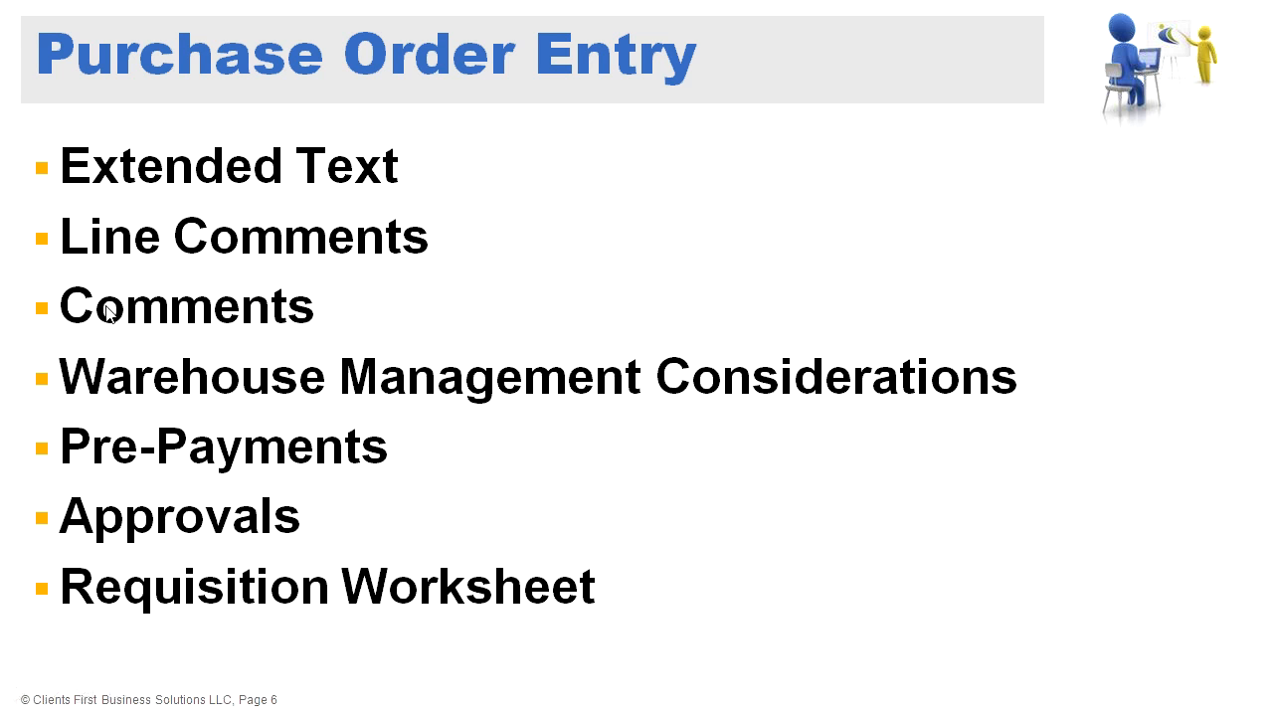
Add the line comment "This line item was on shipment 4434" to the last 1964-W order line.
key(alt+Tab)
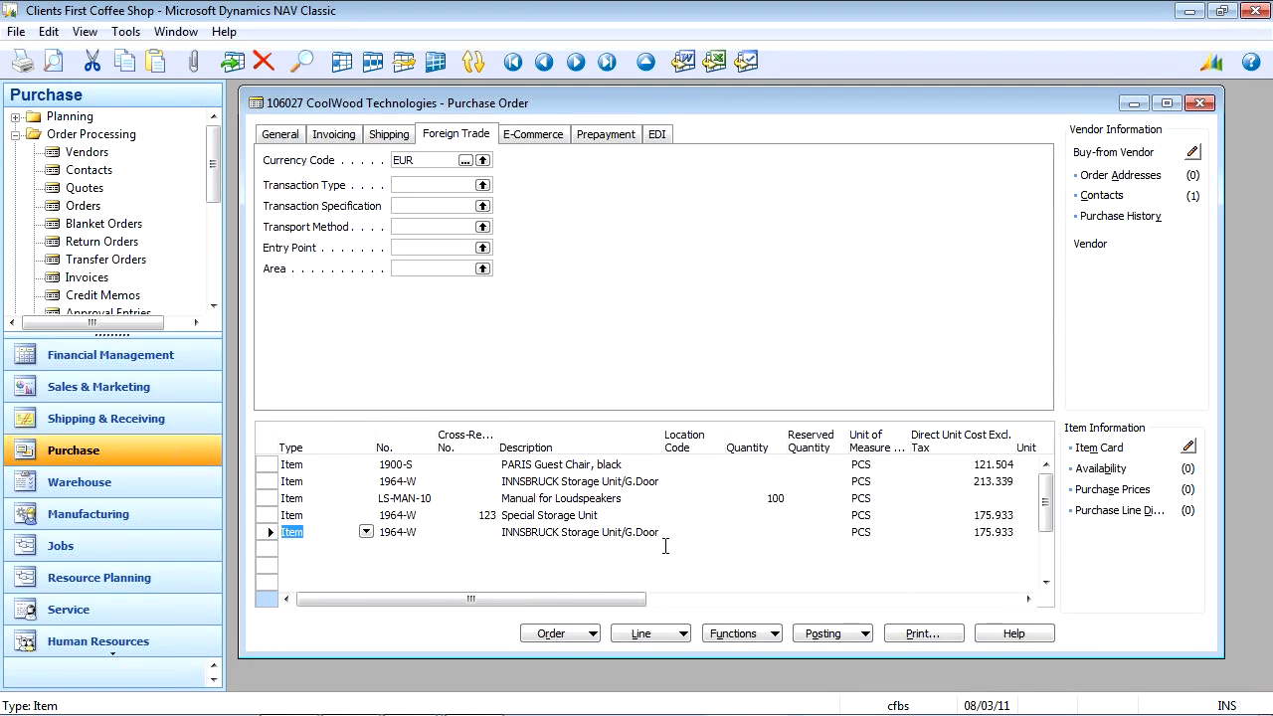
click(654, 633)
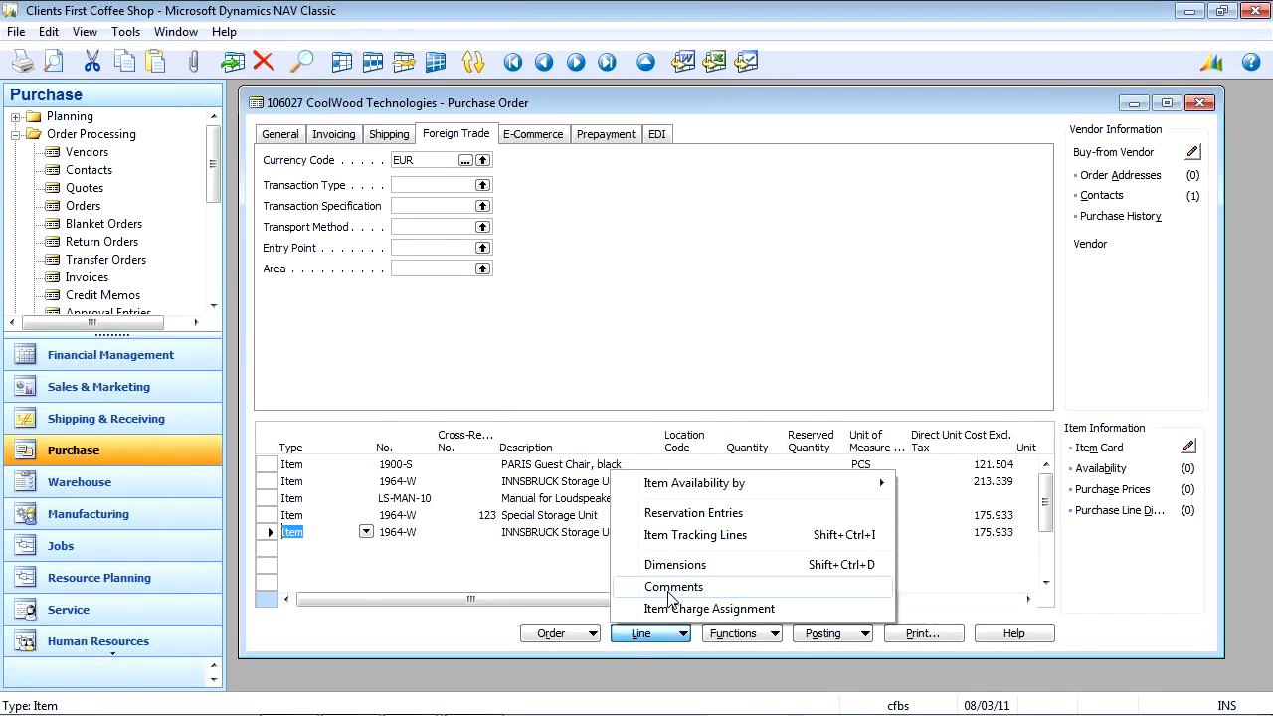
click(671, 587)
click(693, 316)
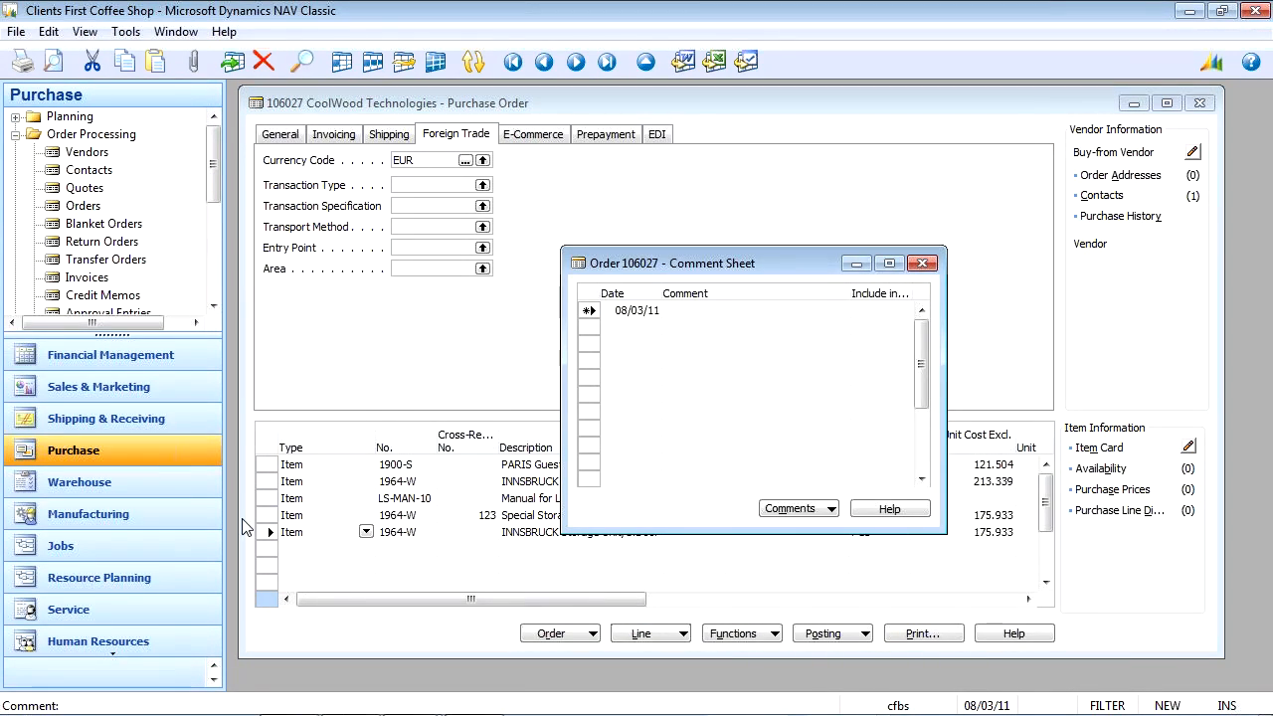
text(This line item was on shippment 4434)
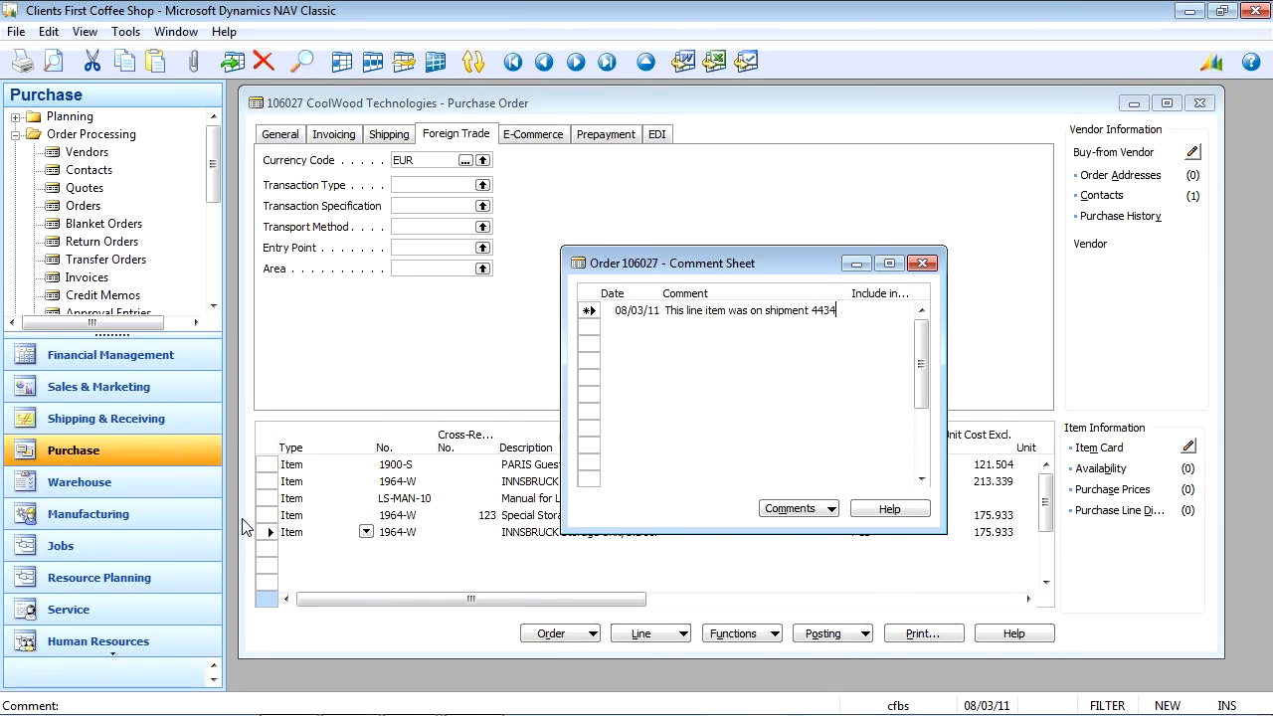
key(Down)
key(Up)
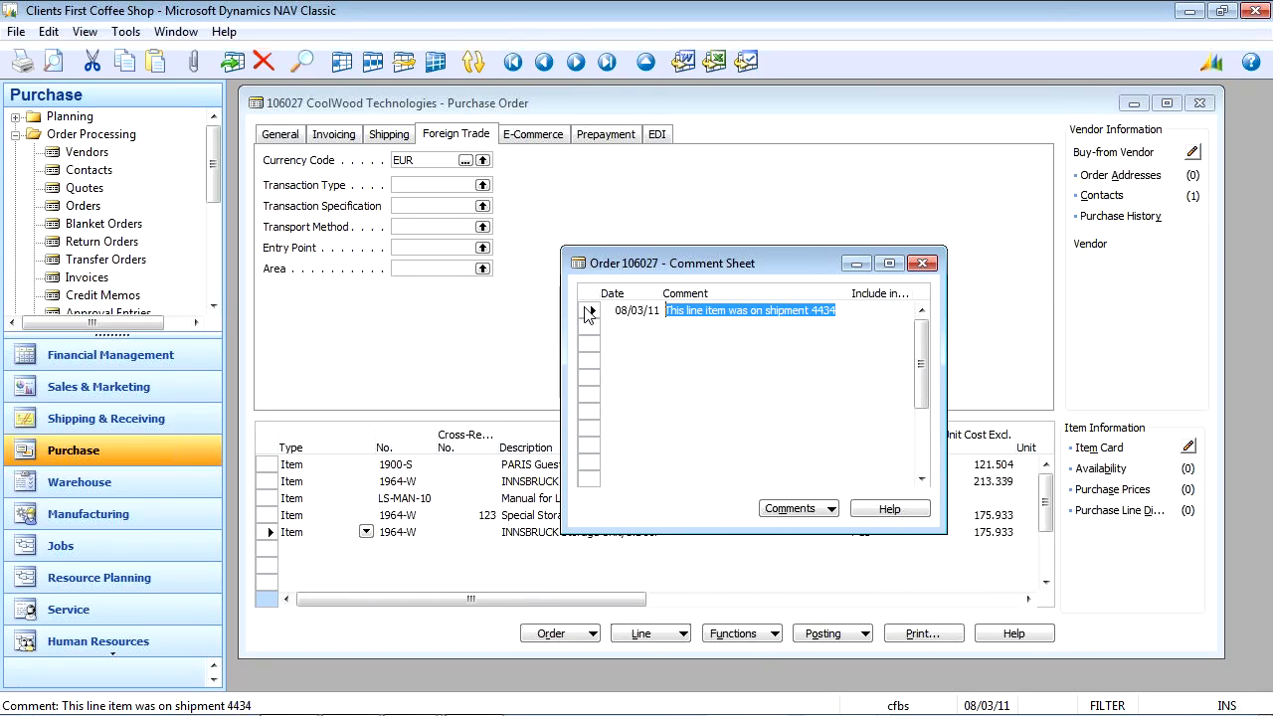
Enlarge the comment sheet's header row, add the second comment "Supplier has back ordred 5 pieces", and close the sheet.
drag(592, 302, 592, 315)
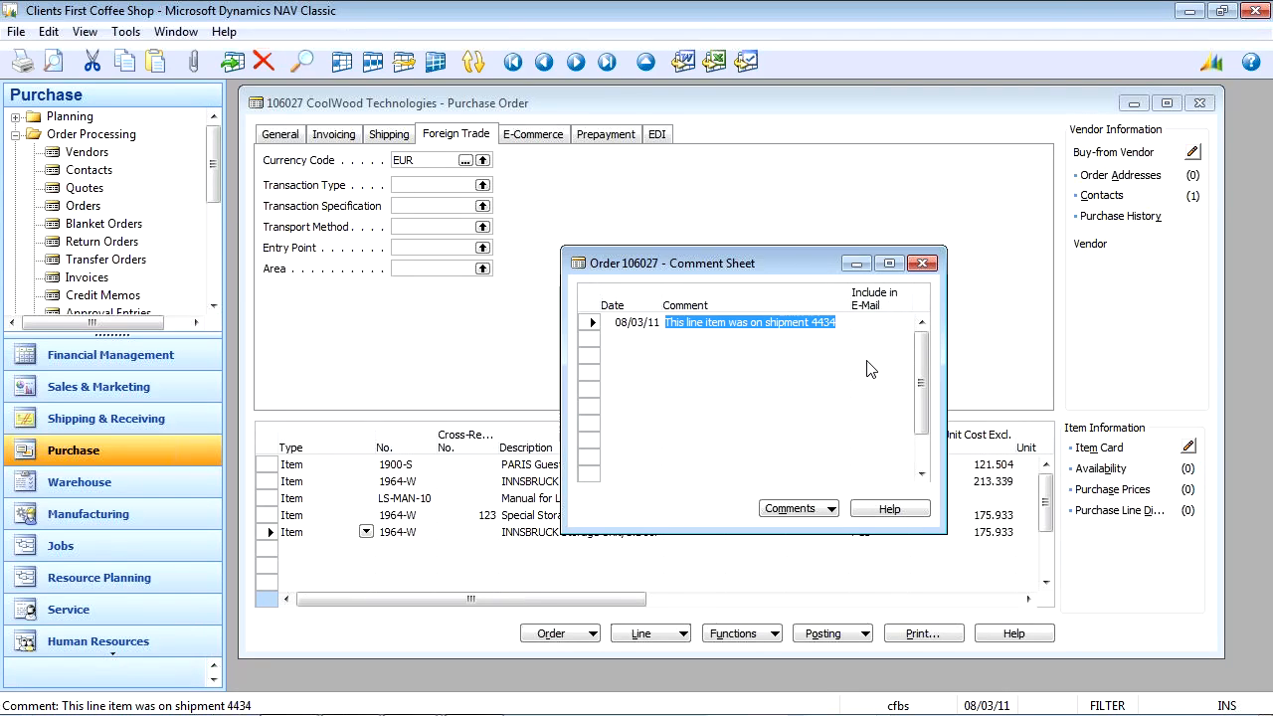
key(Down)
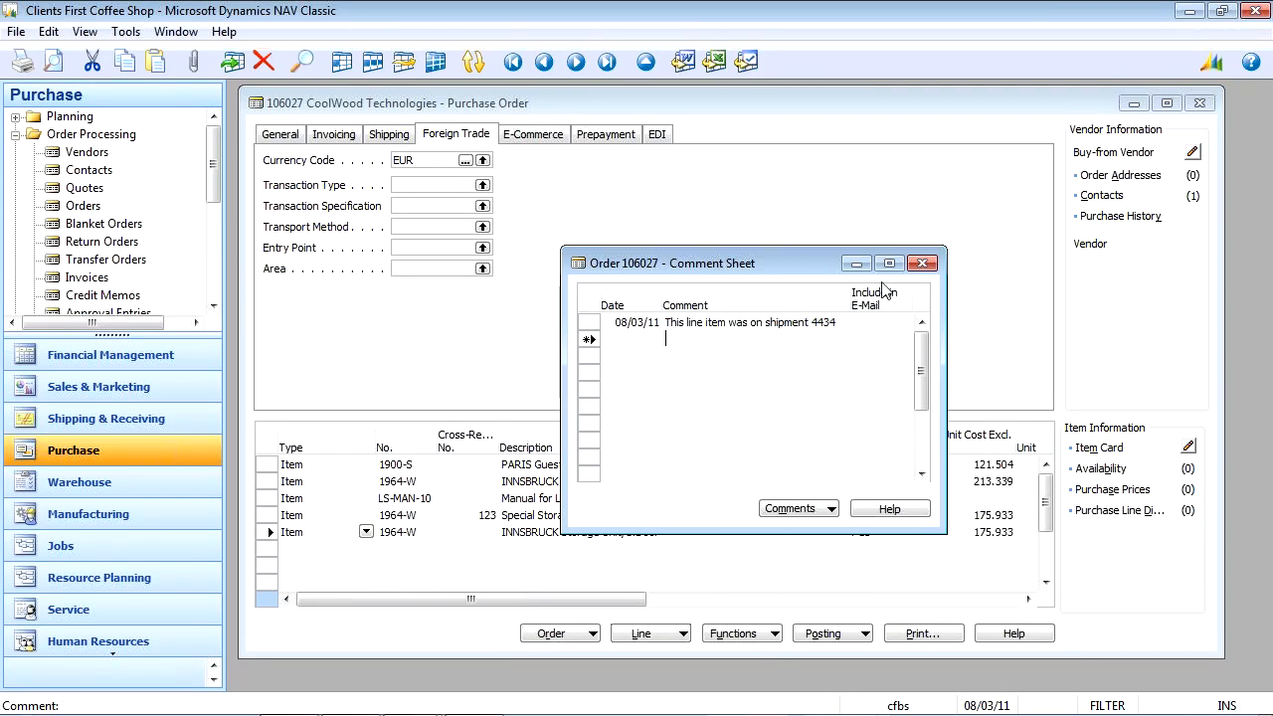
text(Supplier has back ordred 5 pieces)
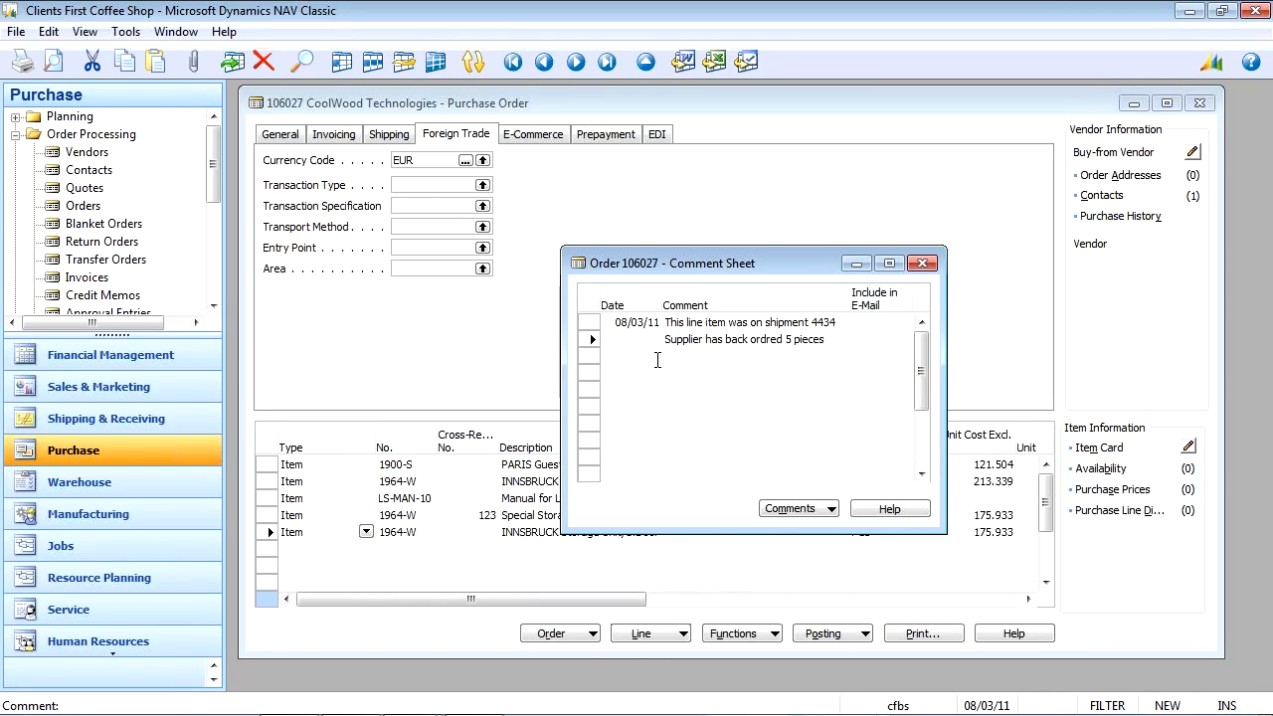
key(Return)
click(922, 262)
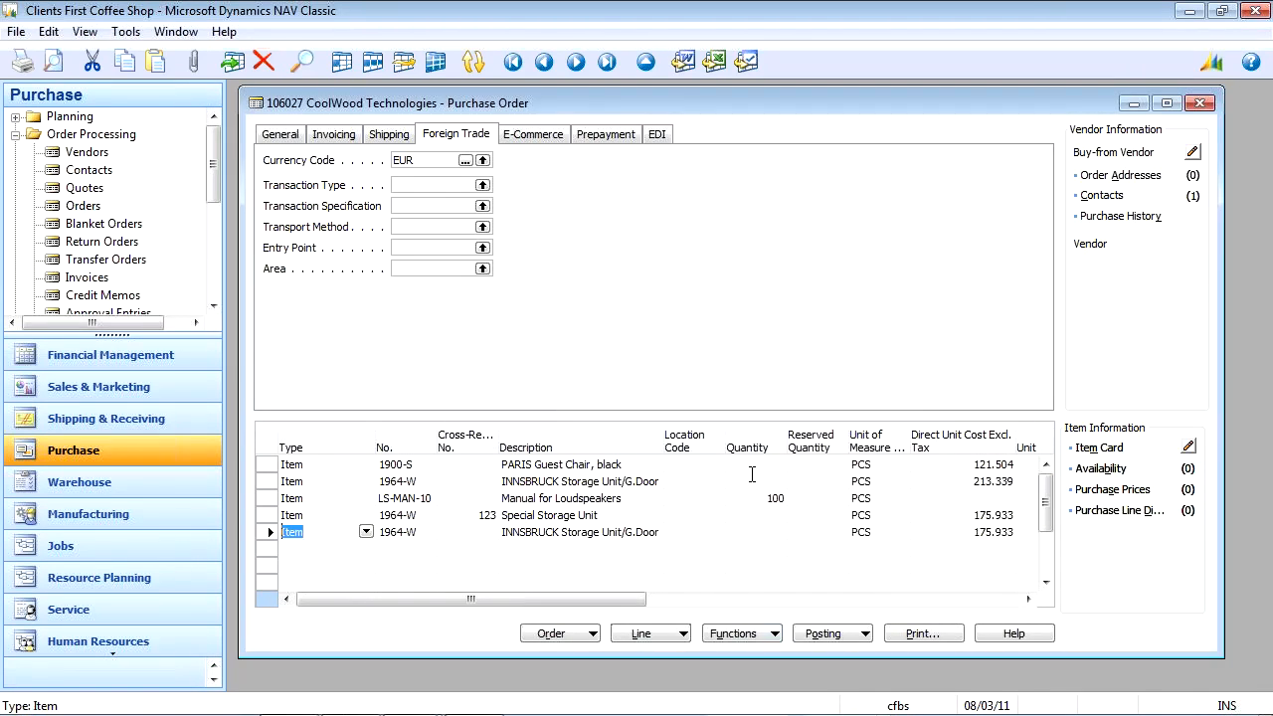
click(537, 534)
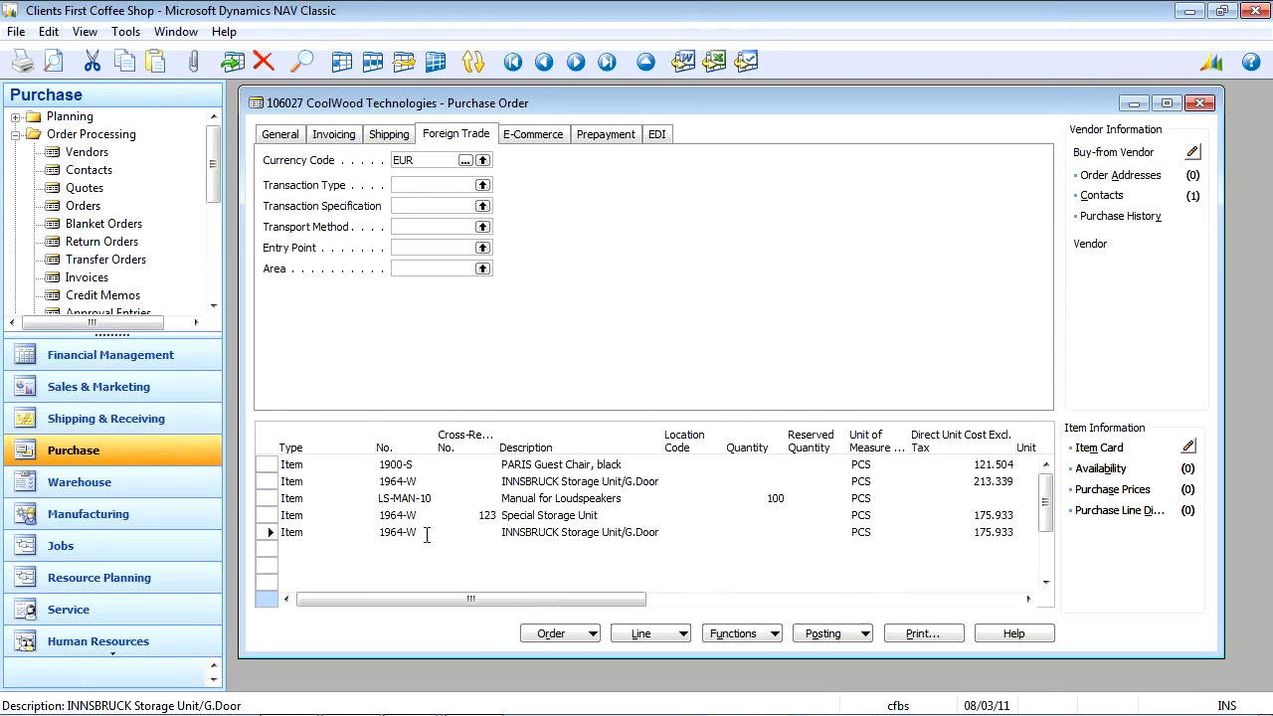
click(673, 637)
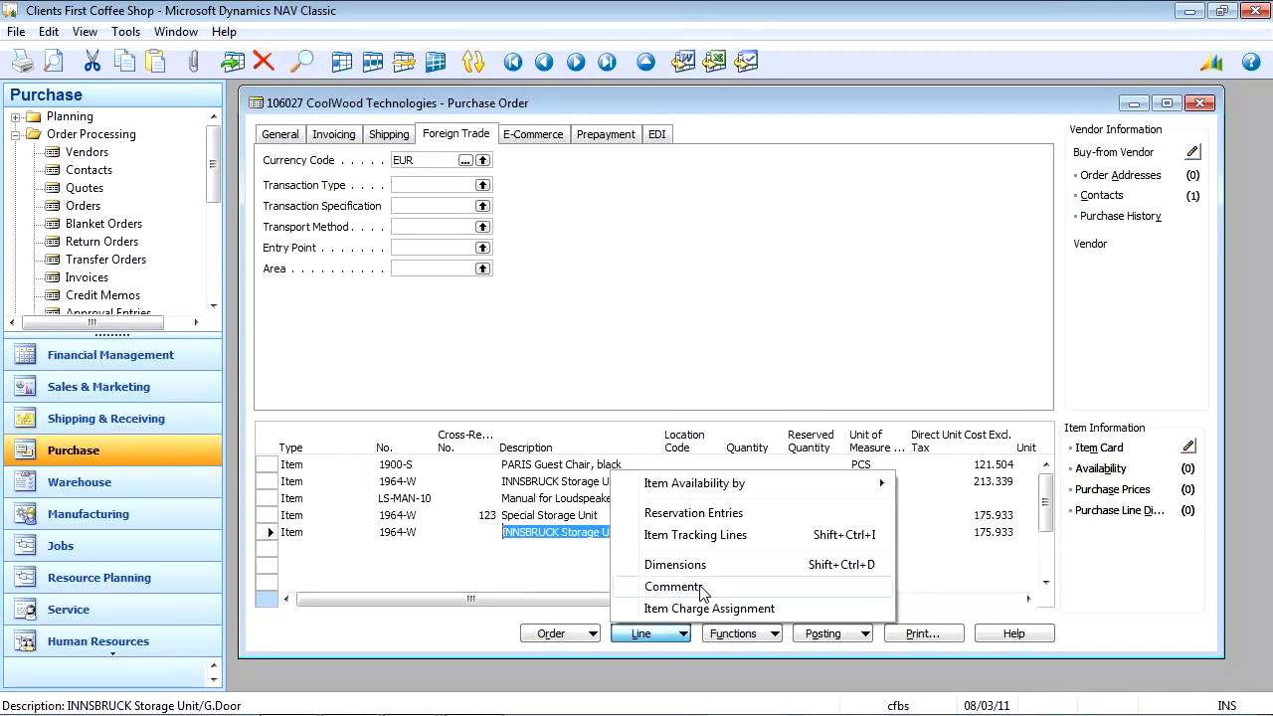
click(691, 213)
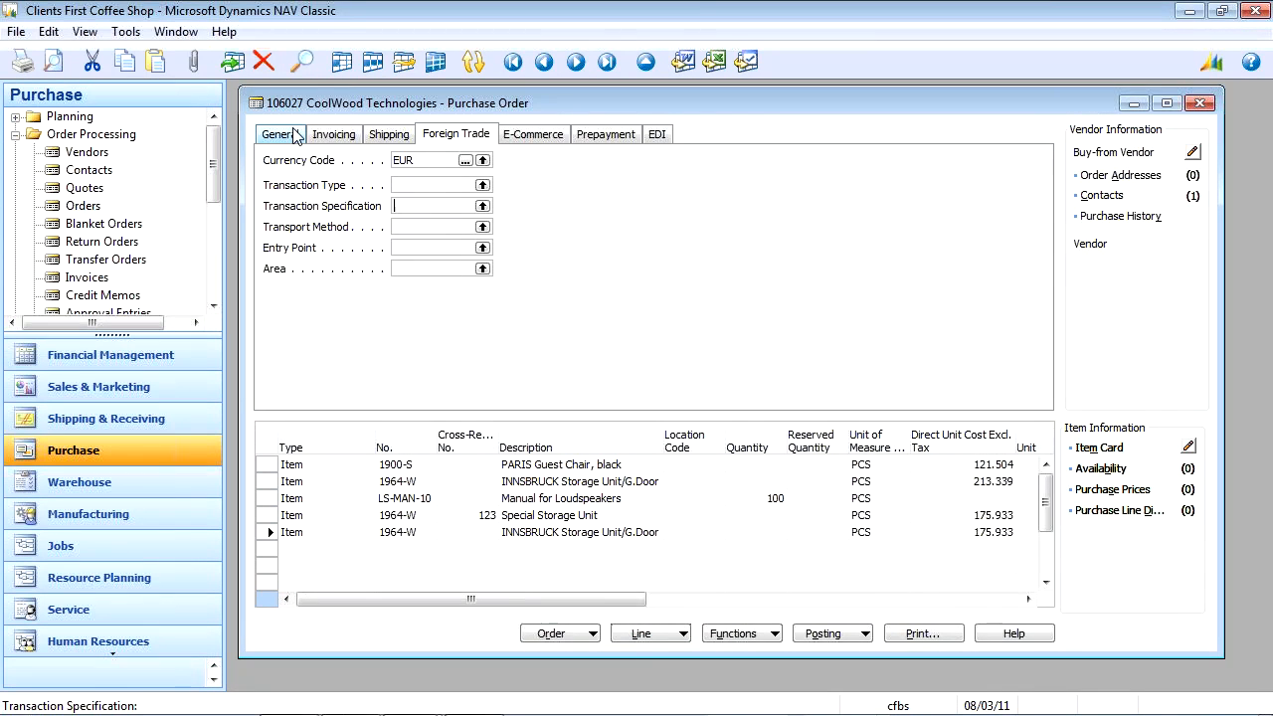
Check the comments recorded on the purchase order header's comment sheet and close the sheet.
click(279, 133)
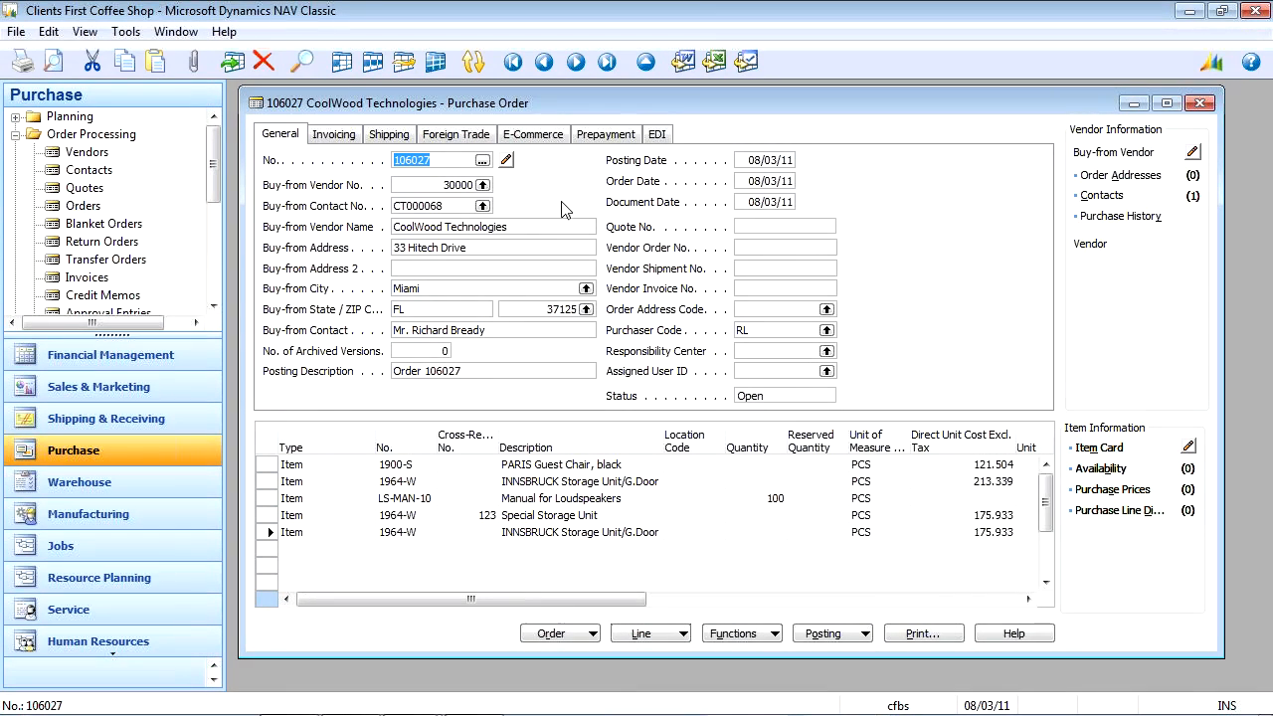
click(507, 162)
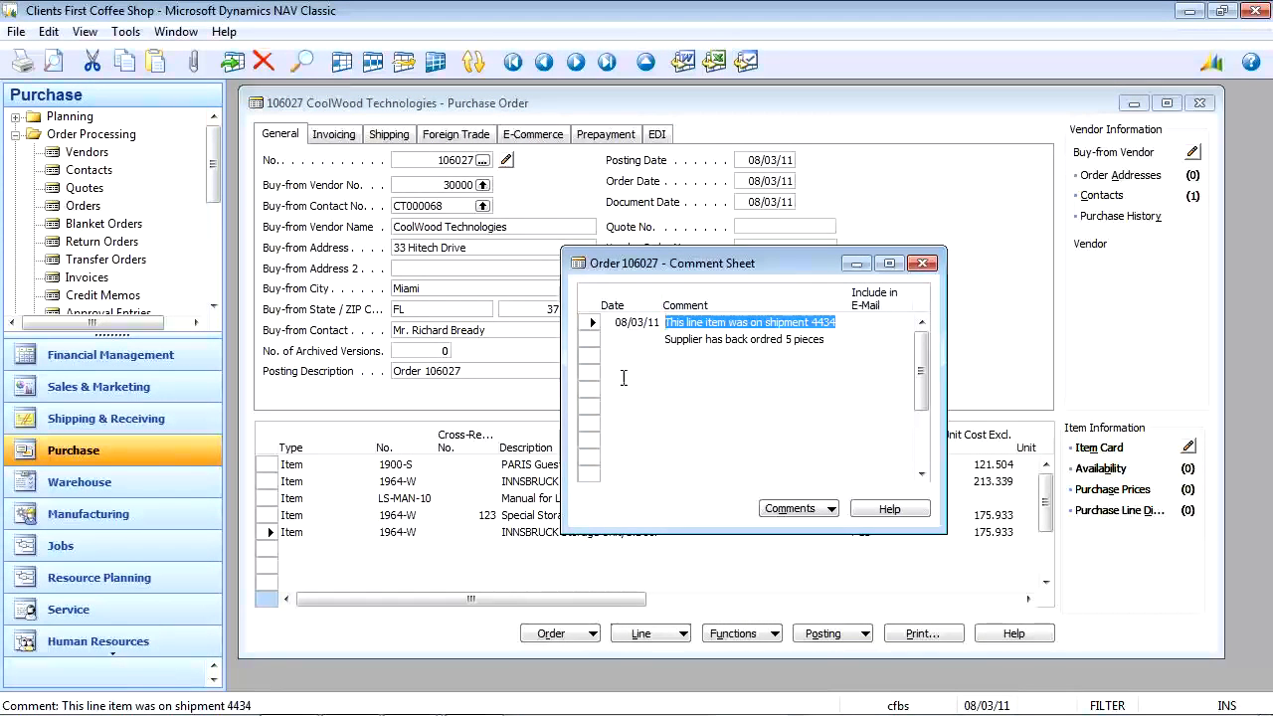
click(695, 338)
click(693, 323)
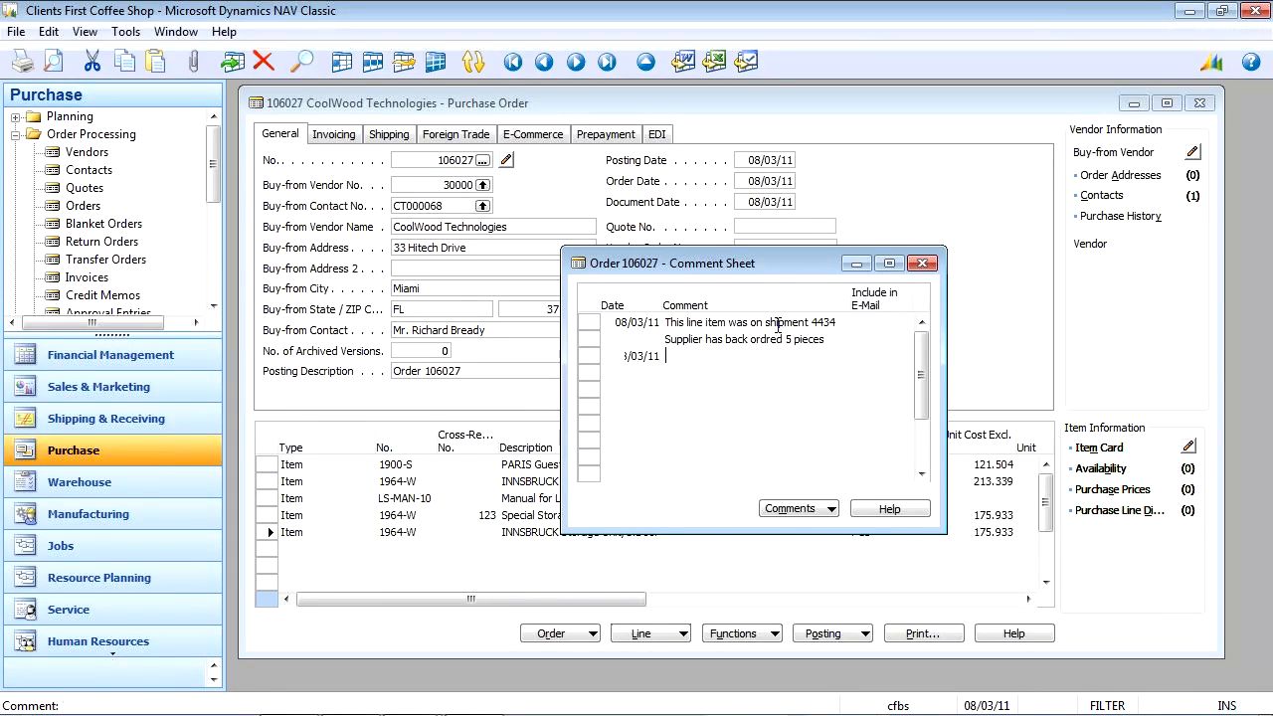
click(924, 265)
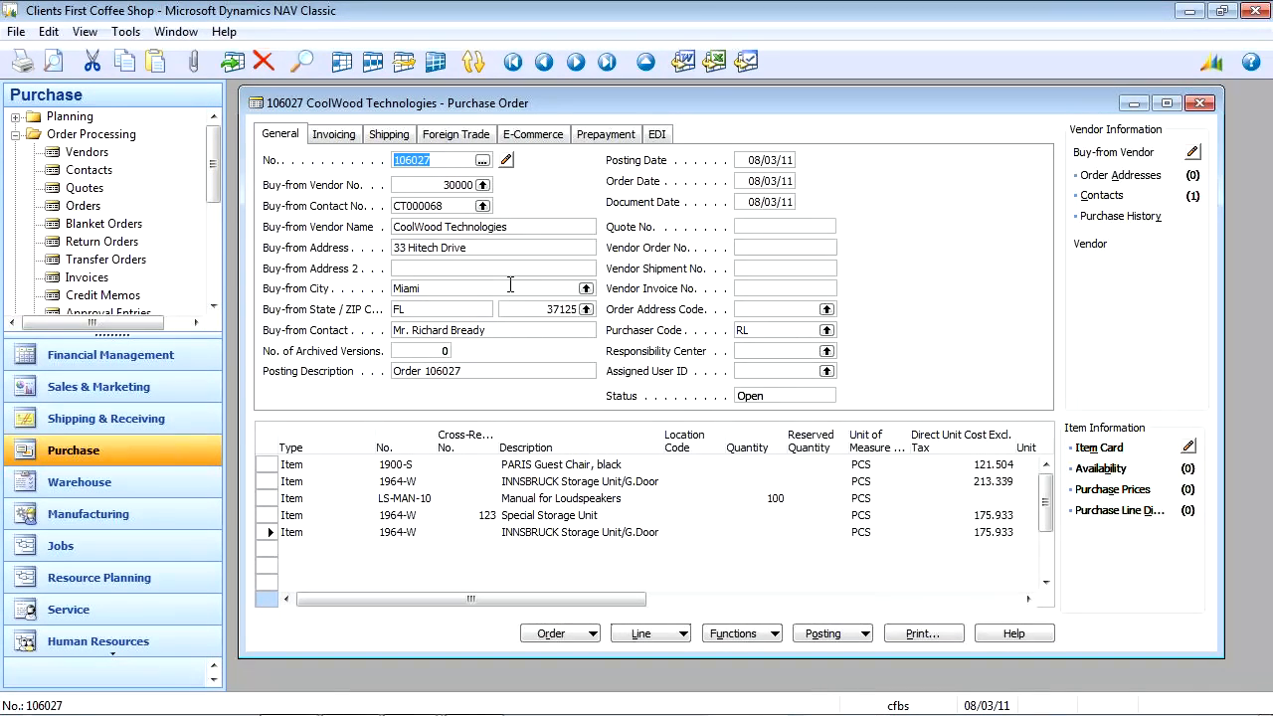
click(506, 160)
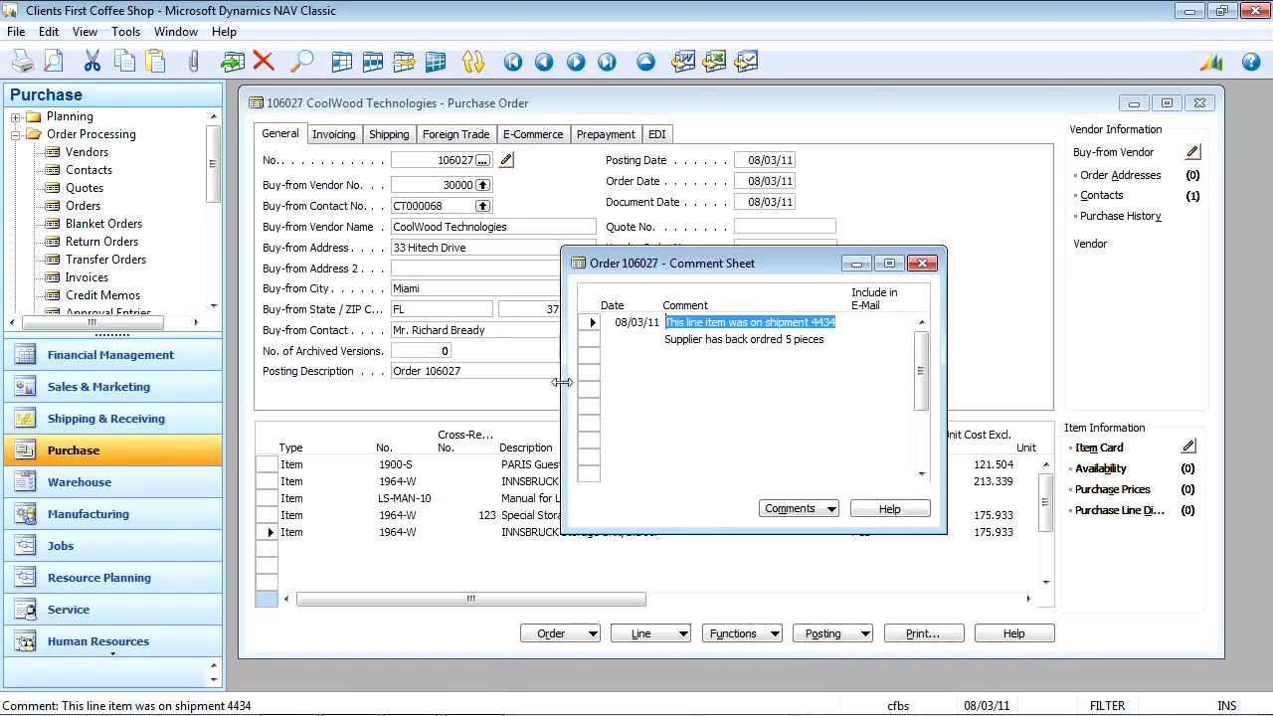
key(Escape)
key(alt+Tab)
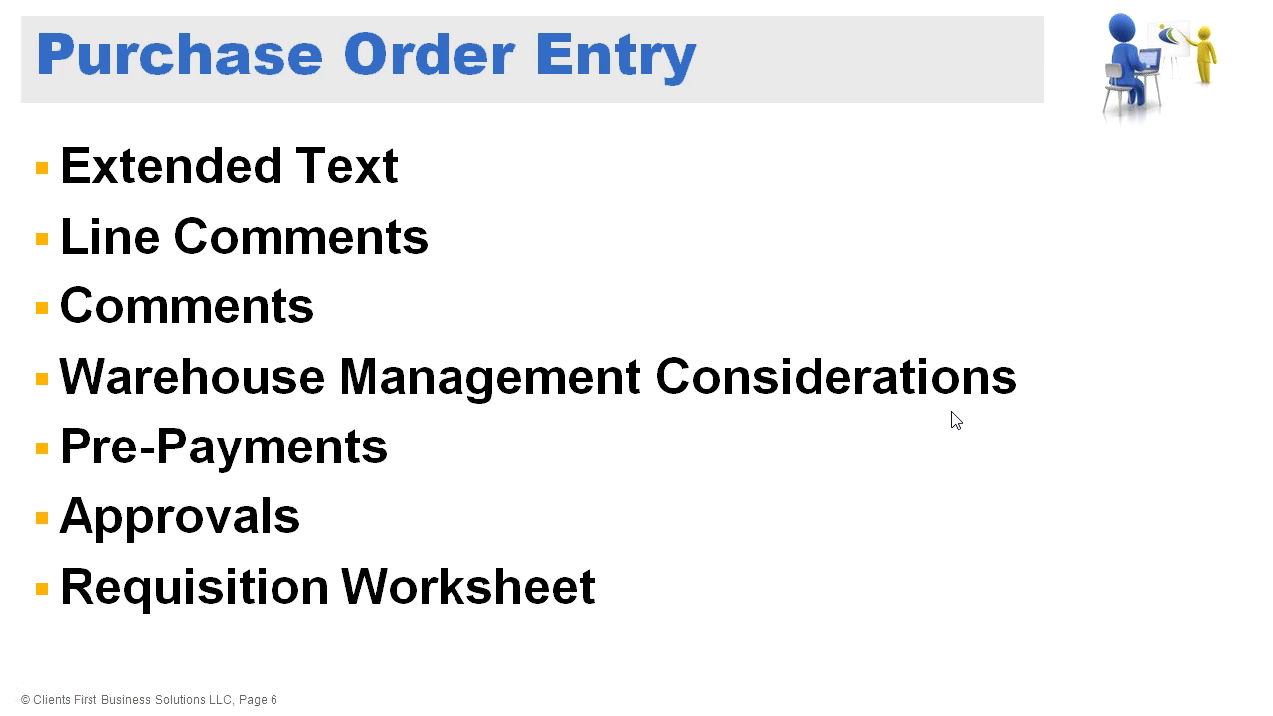
Return to the purchase order and review the Blue Warehouse location card's warehouse and bin settings from the PARIS Guest Chair line's location lookup.
key(alt+Tab)
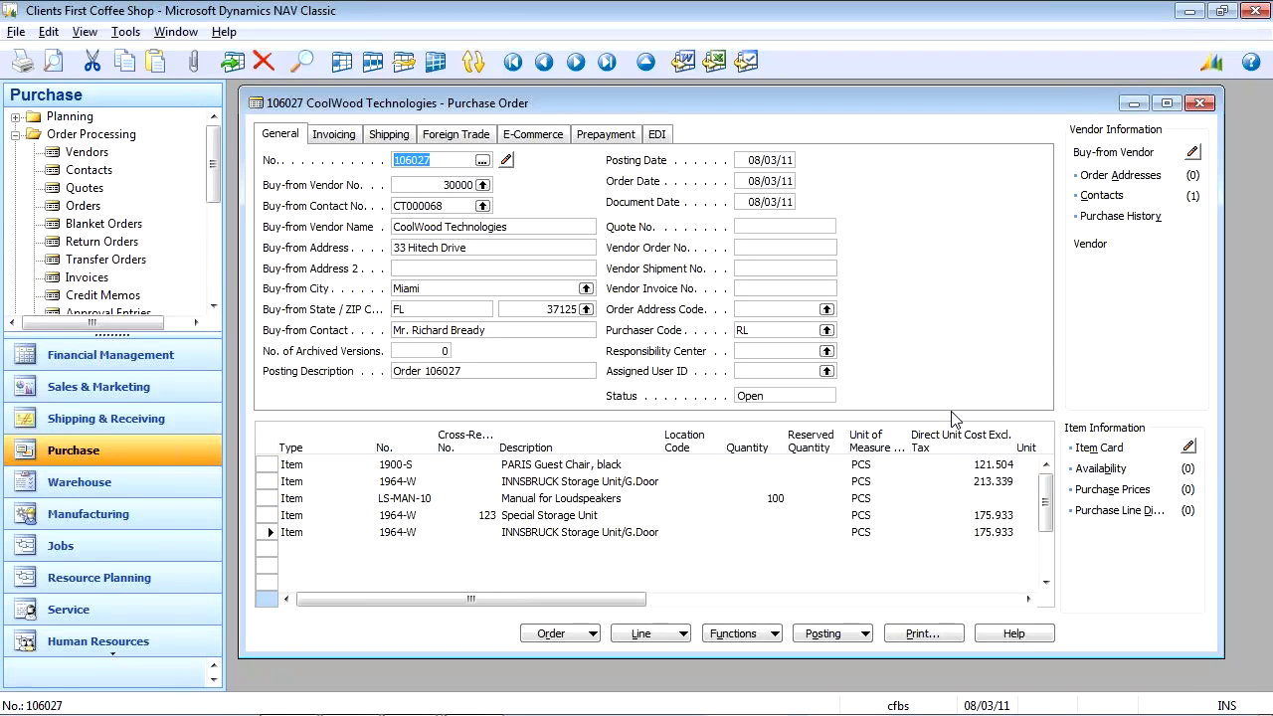
click(687, 466)
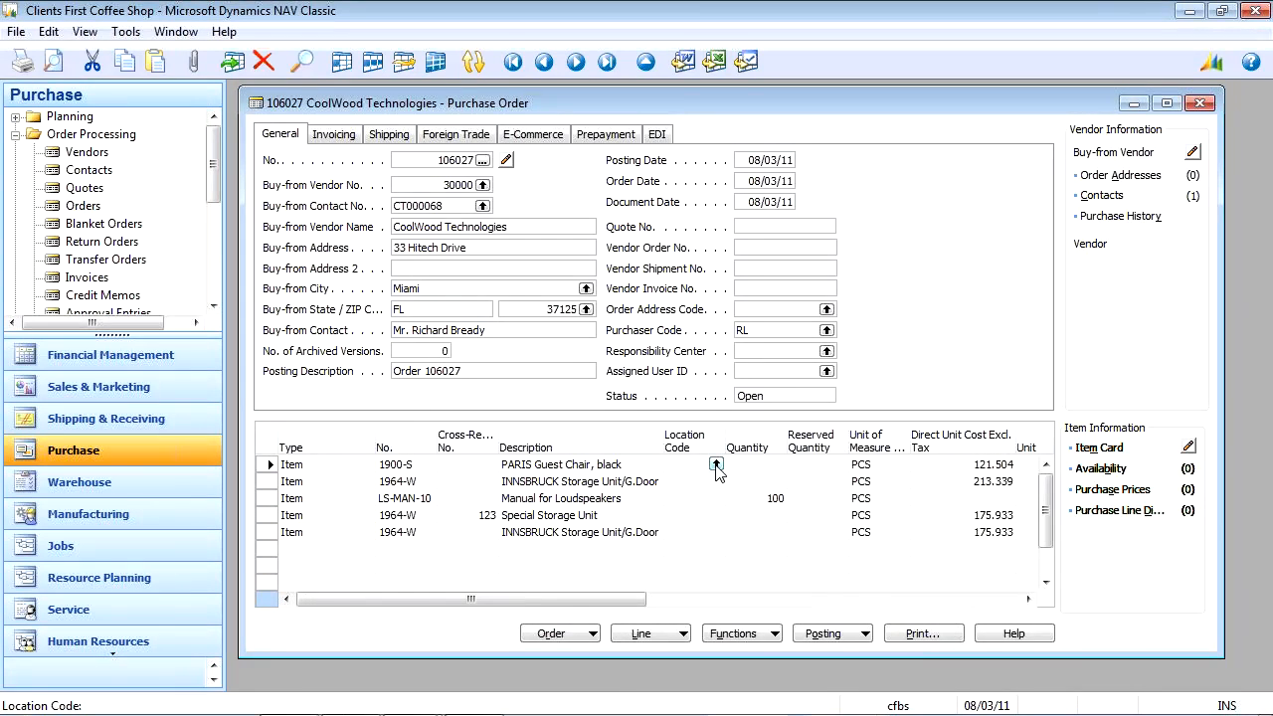
click(716, 464)
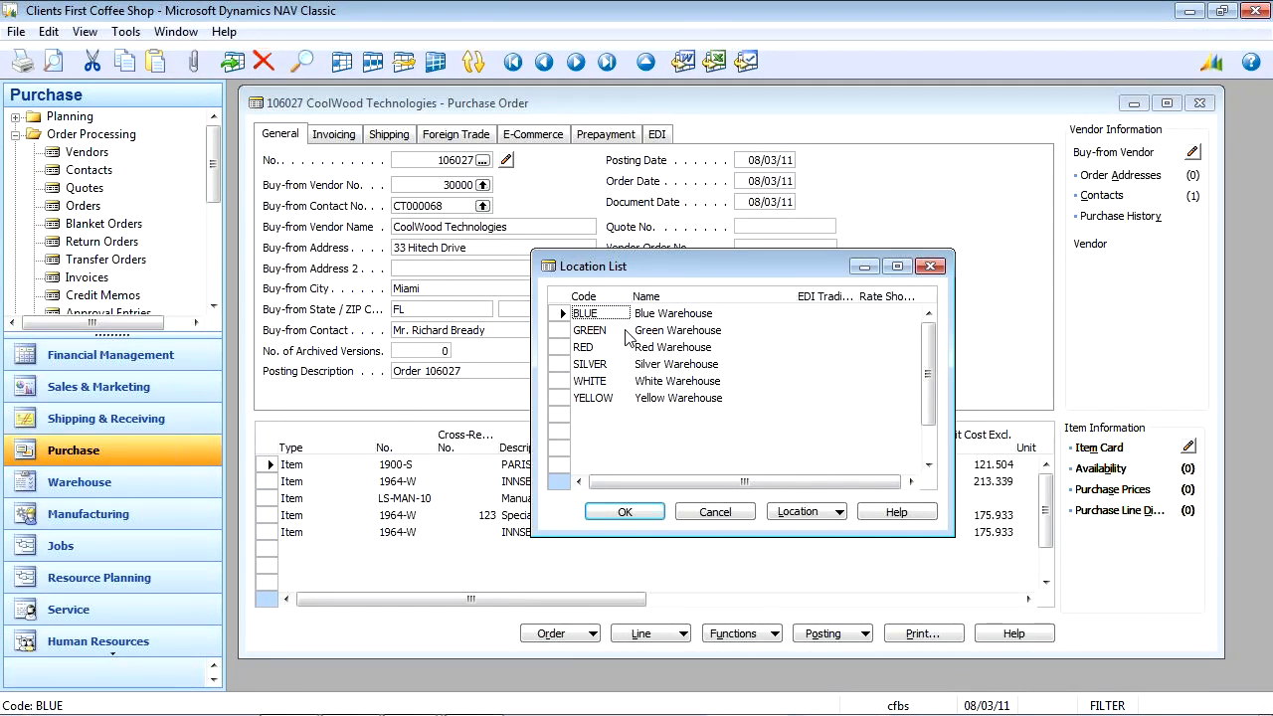
click(816, 512)
click(813, 535)
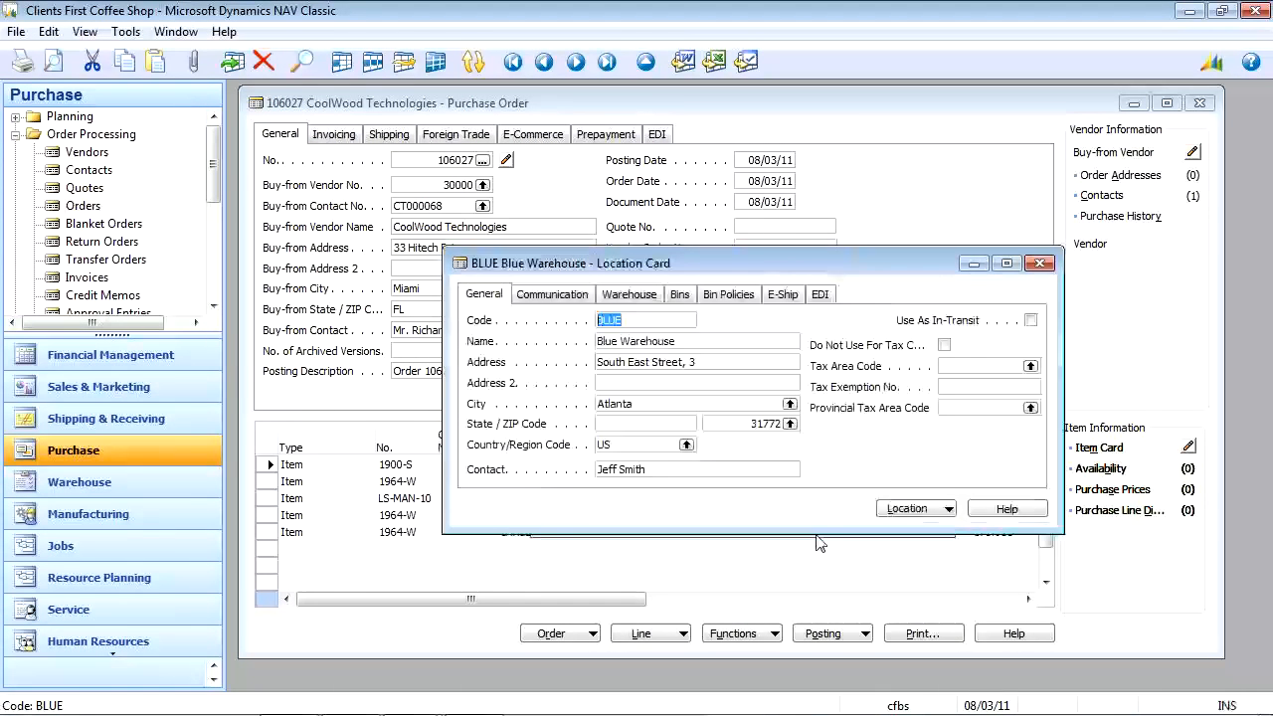
click(637, 296)
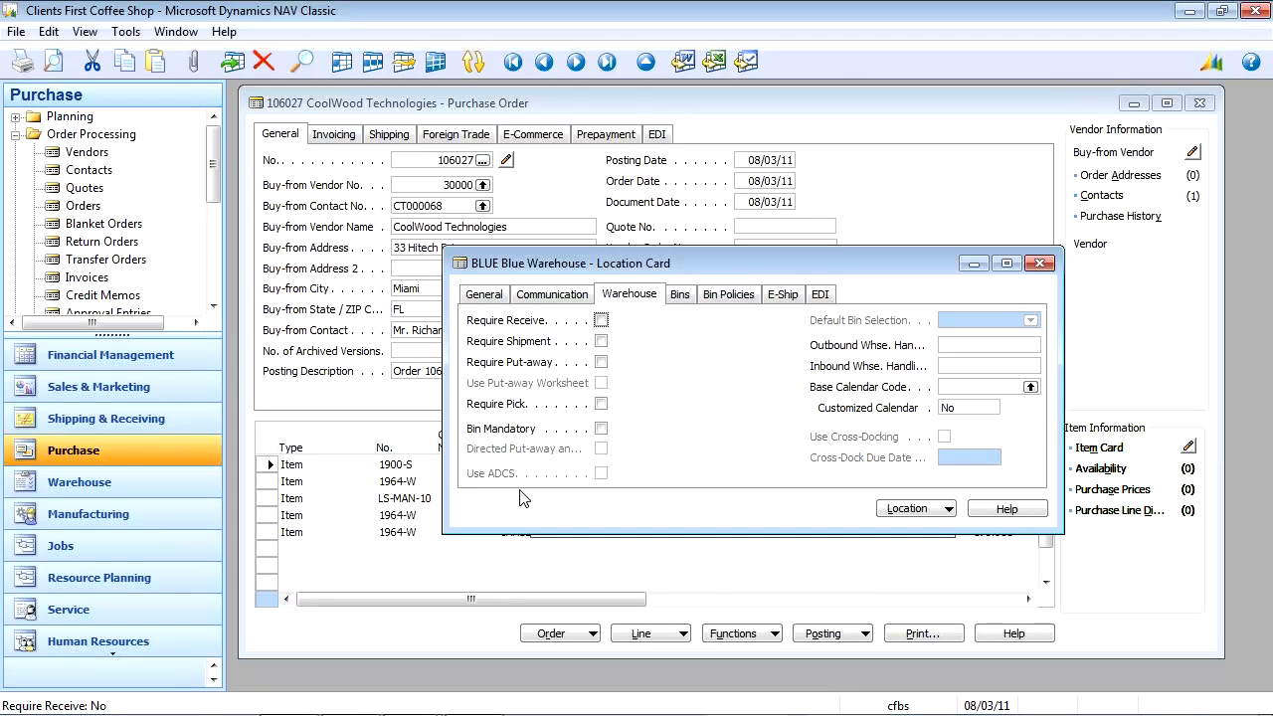
click(678, 296)
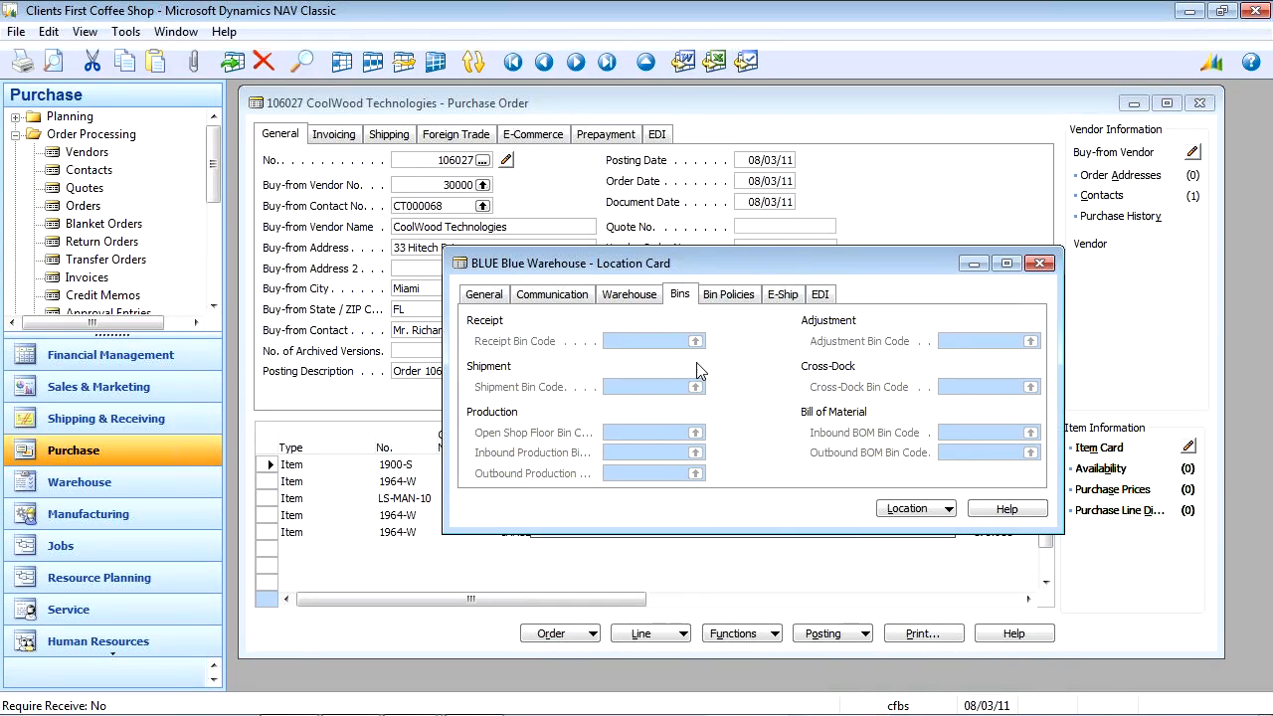
Browse to the White Warehouse location card, compare its warehouse and bin settings, and close the card and the location list.
click(576, 63)
click(576, 62)
click(576, 63)
click(576, 63)
click(576, 63)
click(576, 63)
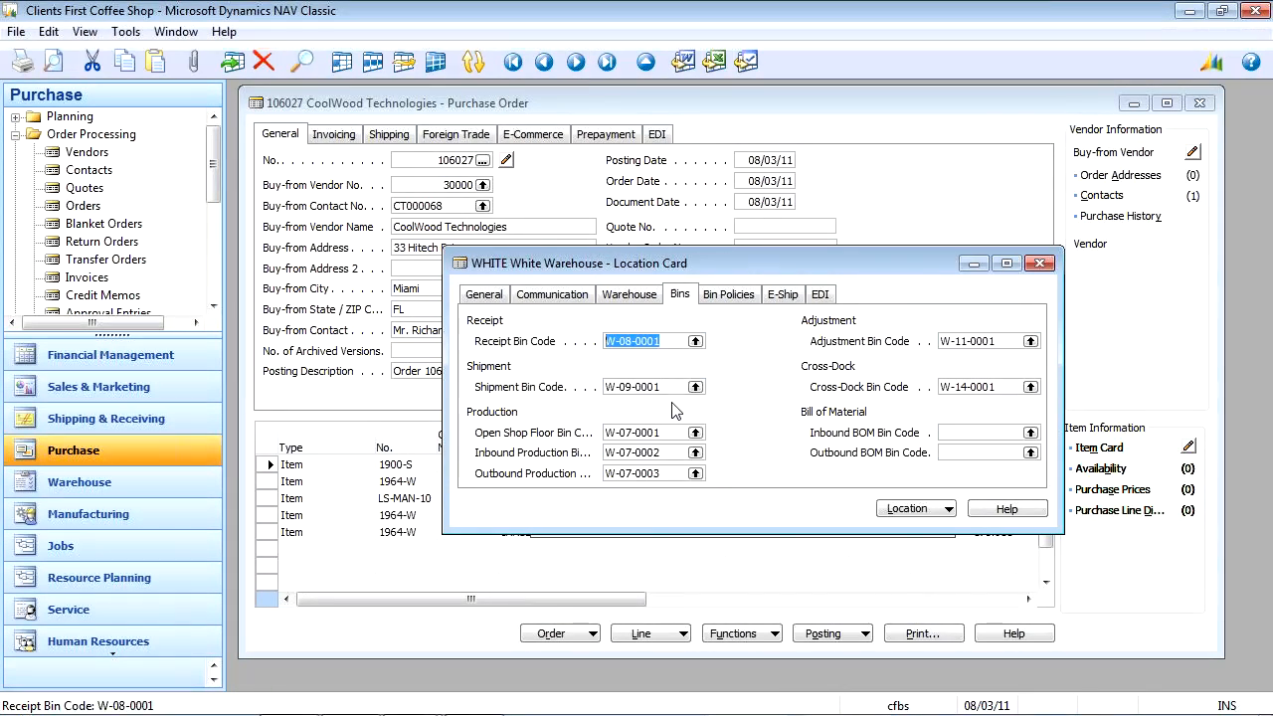
click(629, 294)
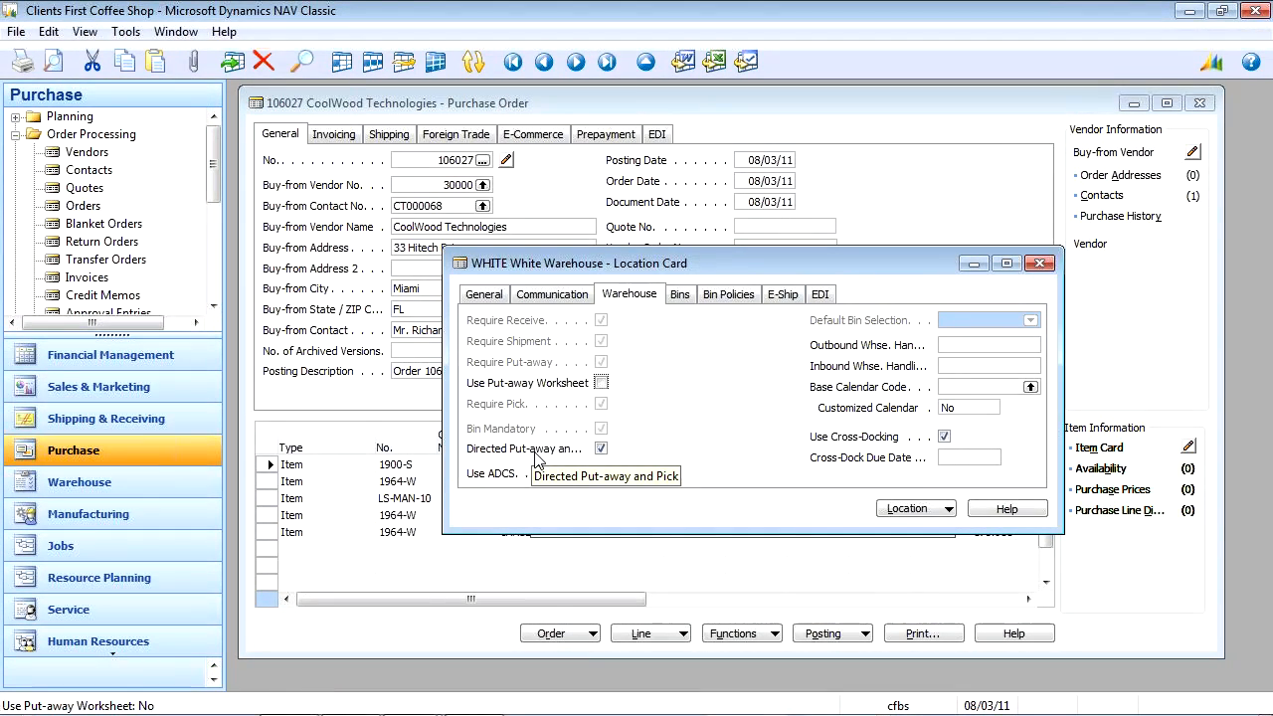
click(680, 297)
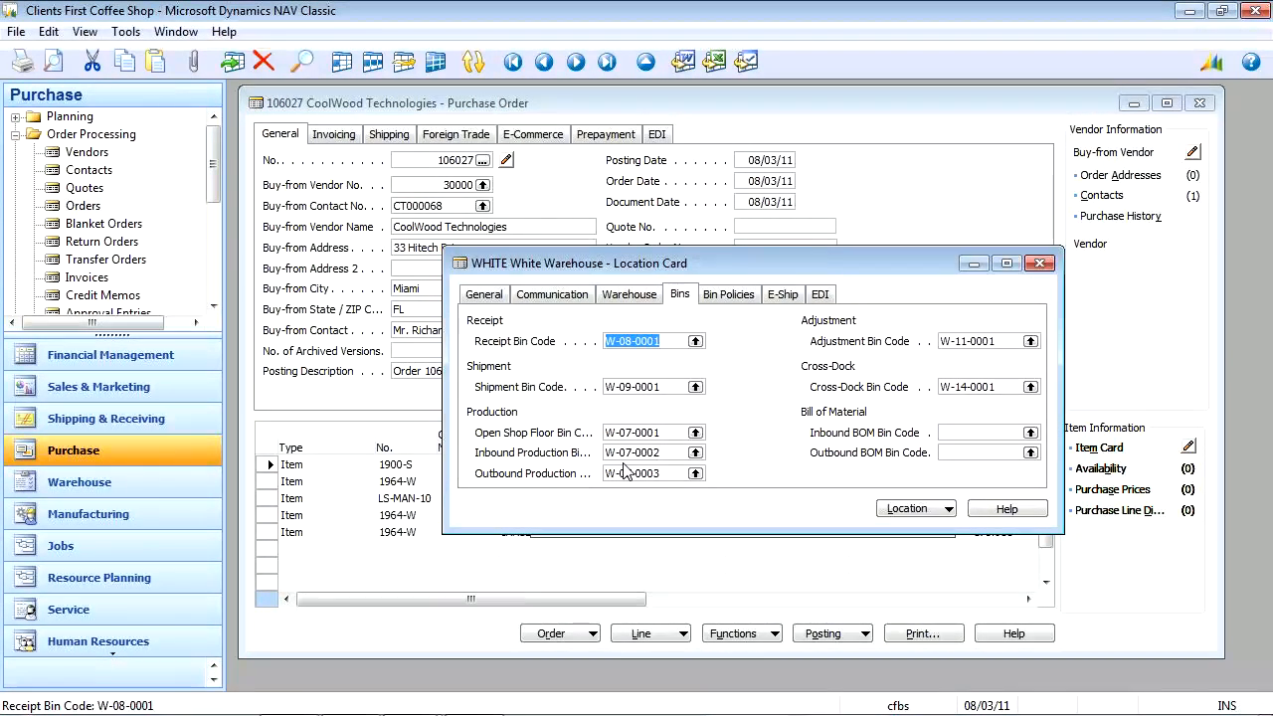
click(1040, 263)
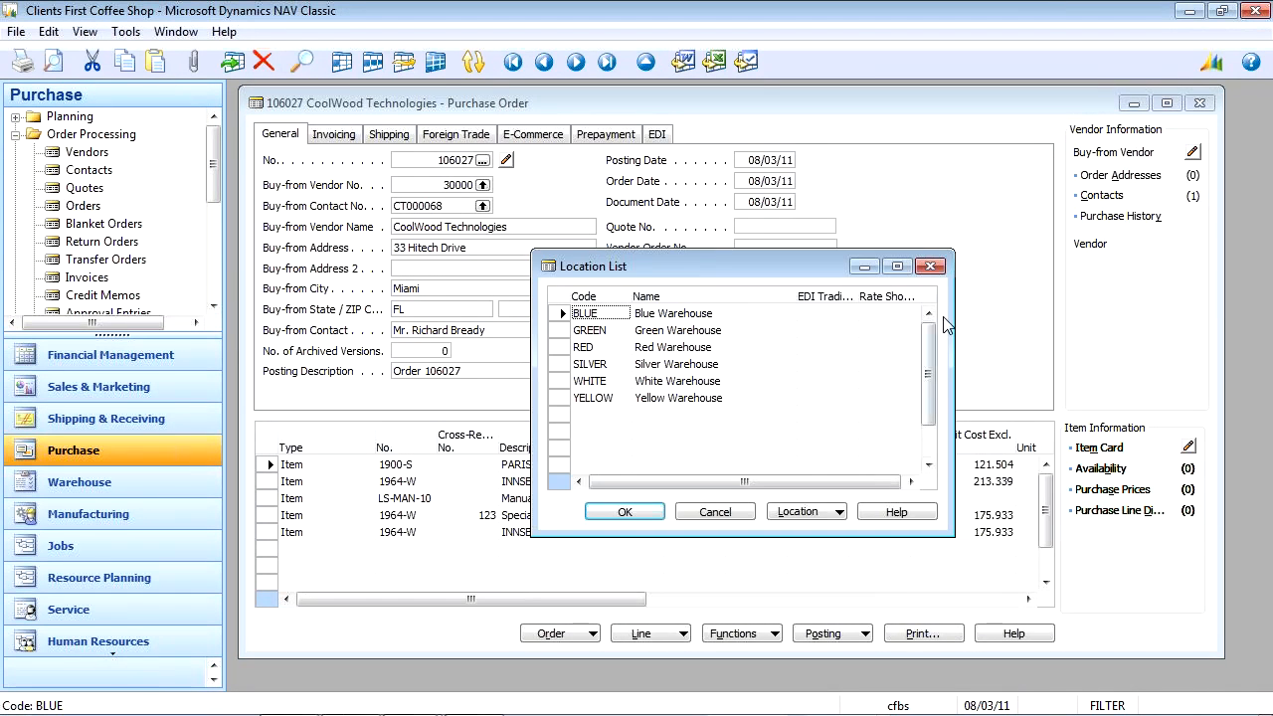
click(930, 266)
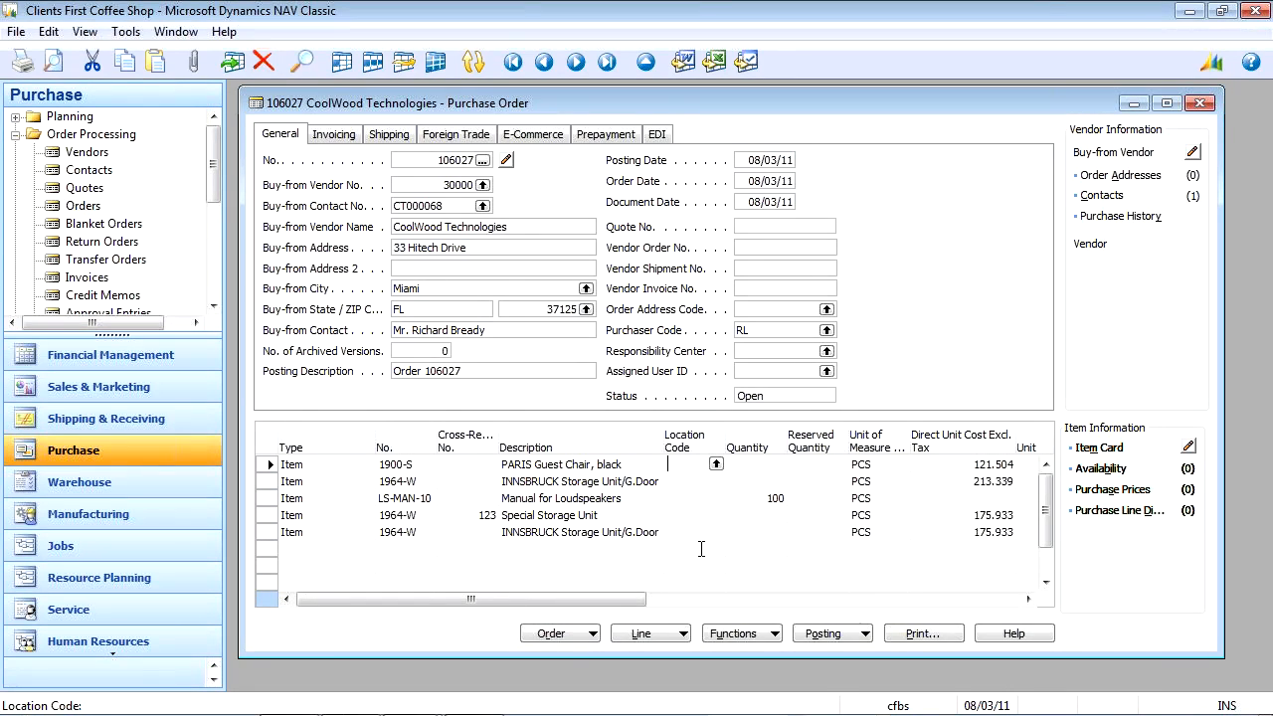
Check the order's receive and invoice posting choices without posting, and look up the function for creating a warehouse receipt.
click(844, 636)
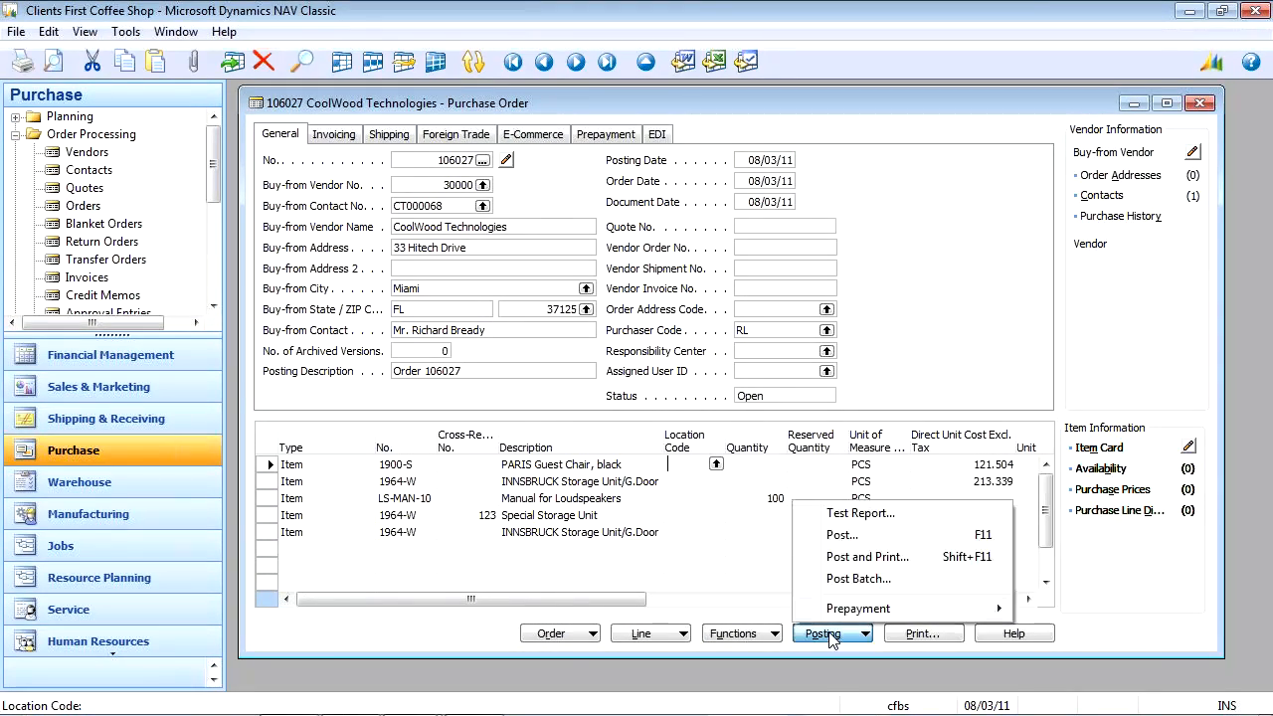
click(841, 535)
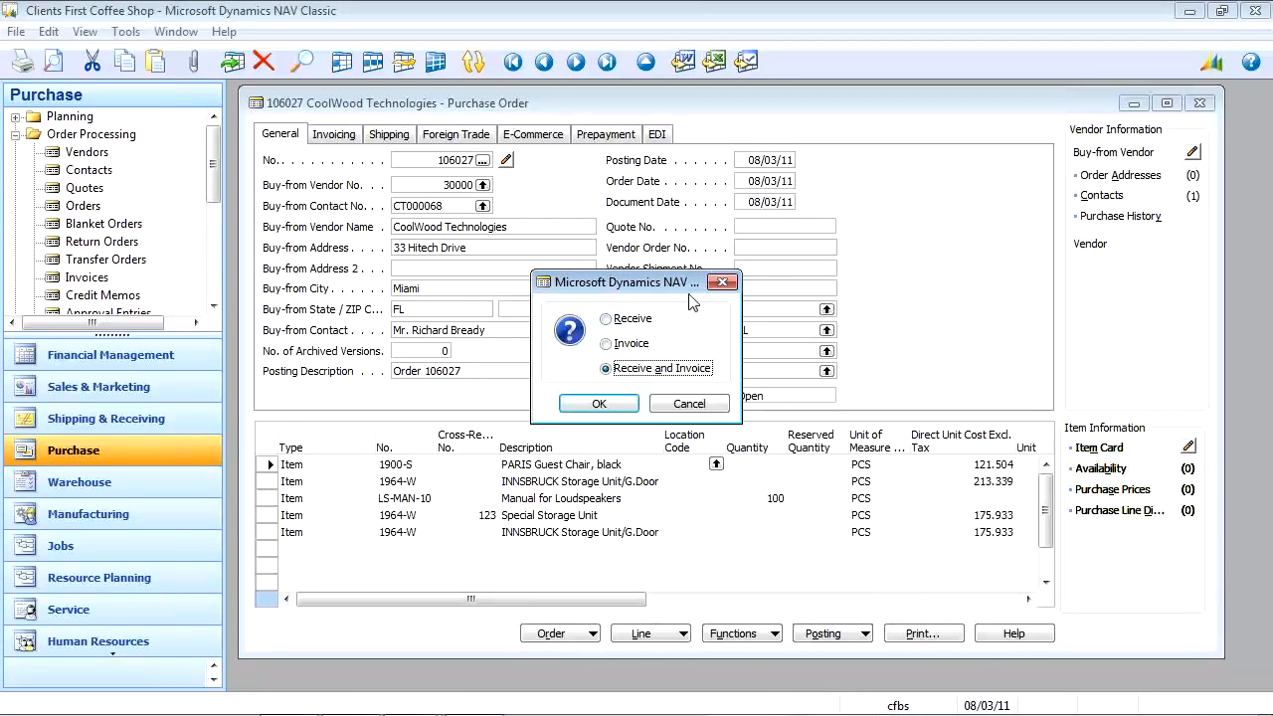
click(723, 286)
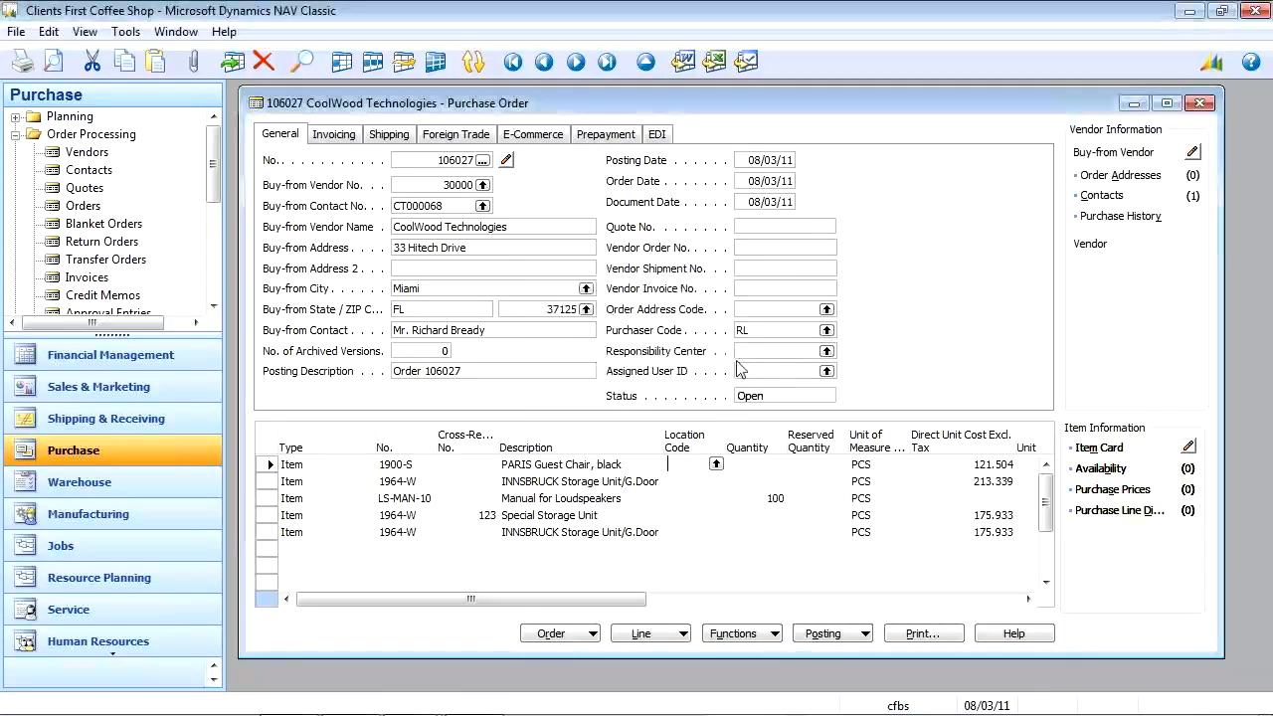
click(766, 637)
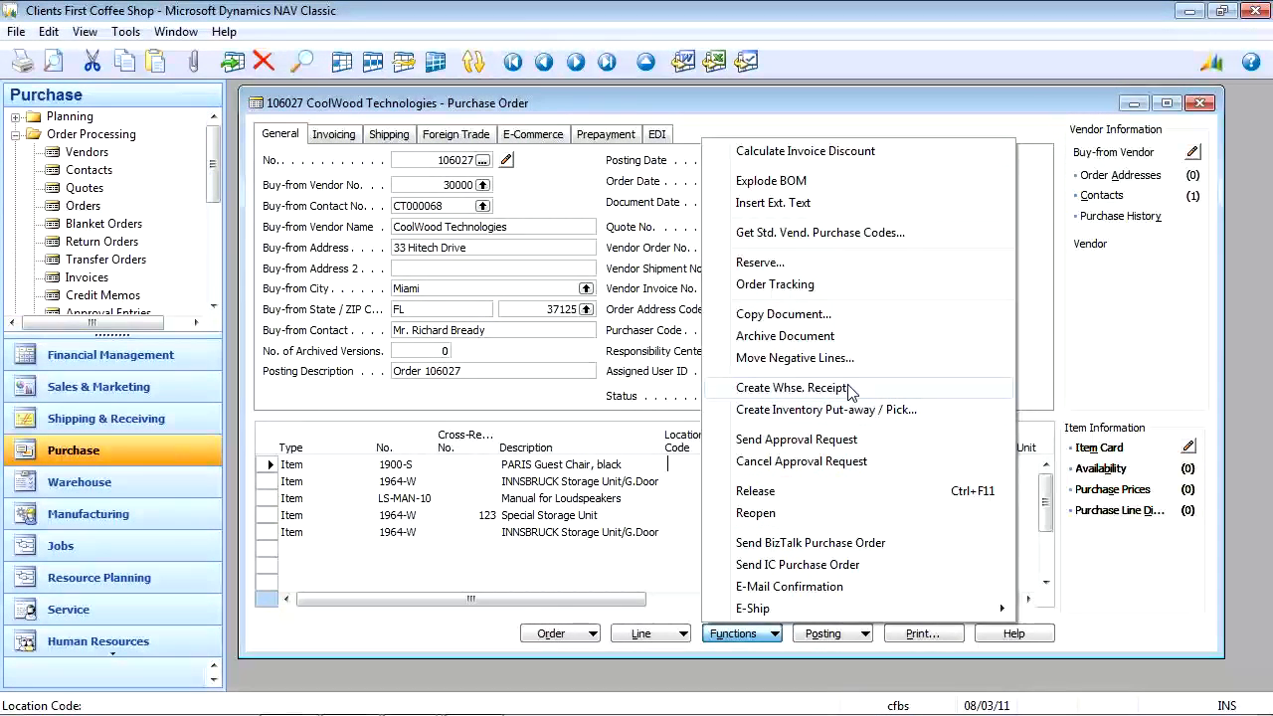
click(1040, 398)
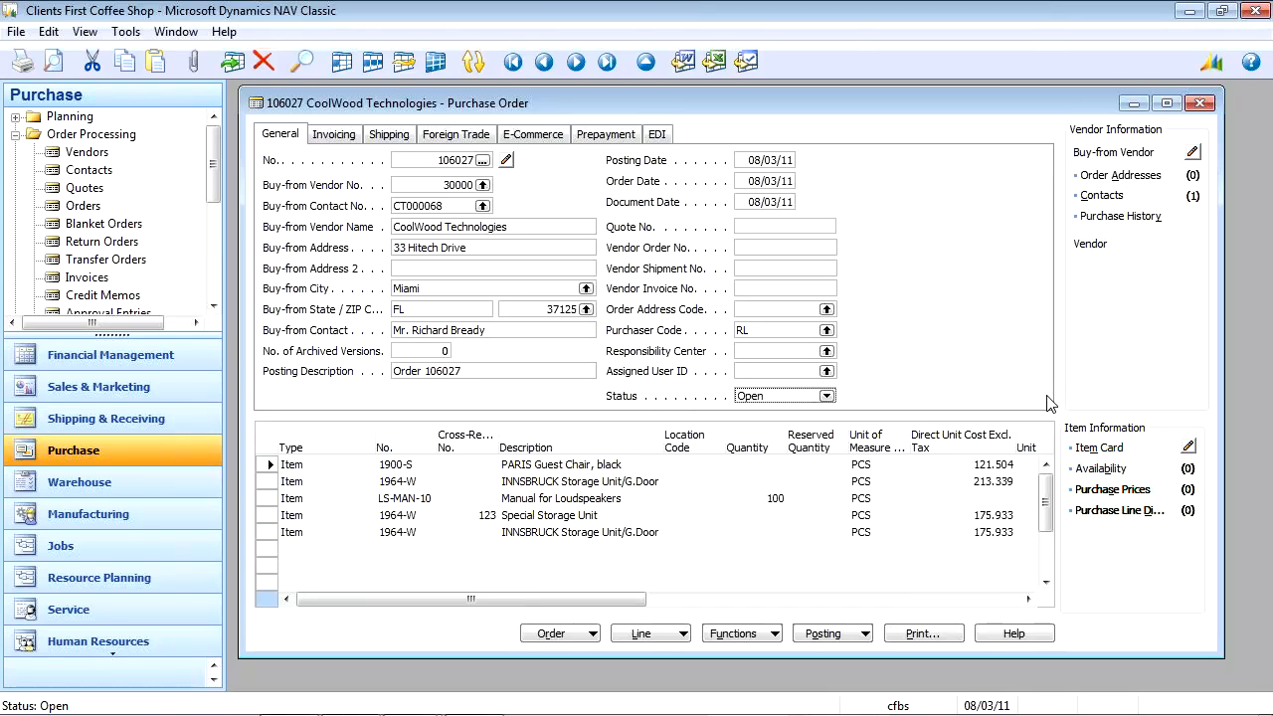
Glance at the Purchase Order Entry slide, return to the order, and display its header prepayment settings.
key(alt+Tab)
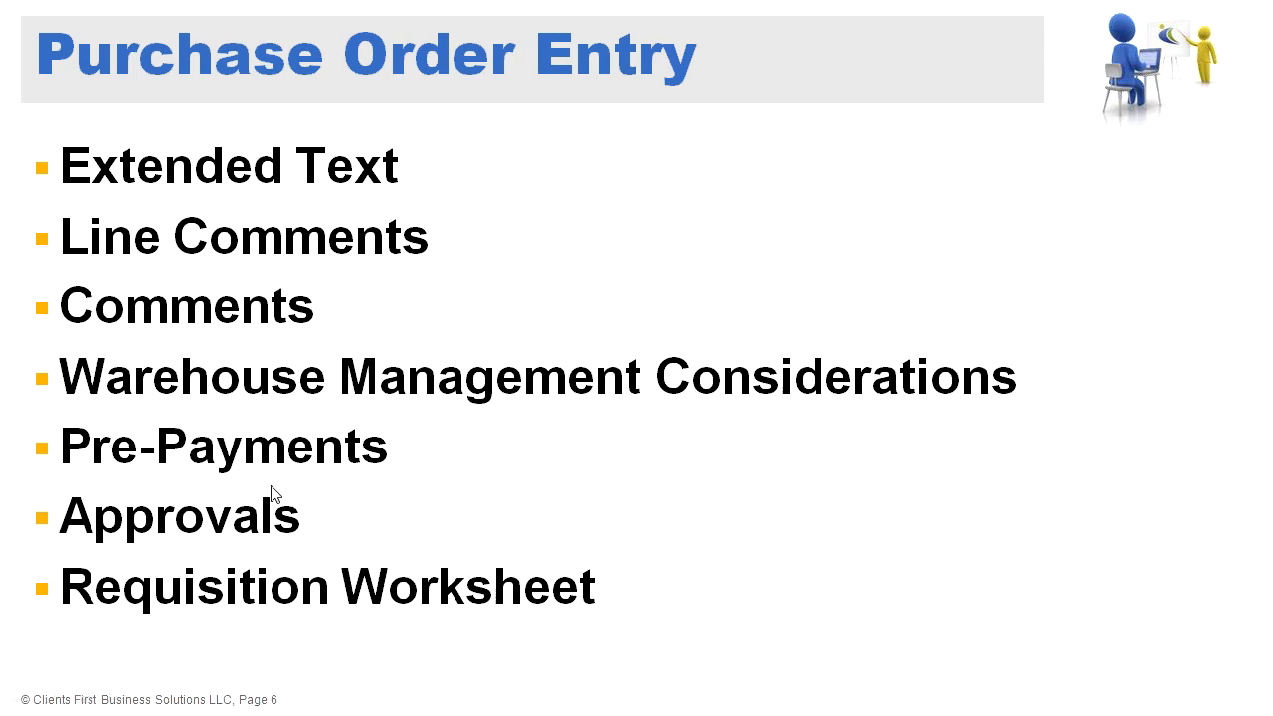
key(alt+Tab)
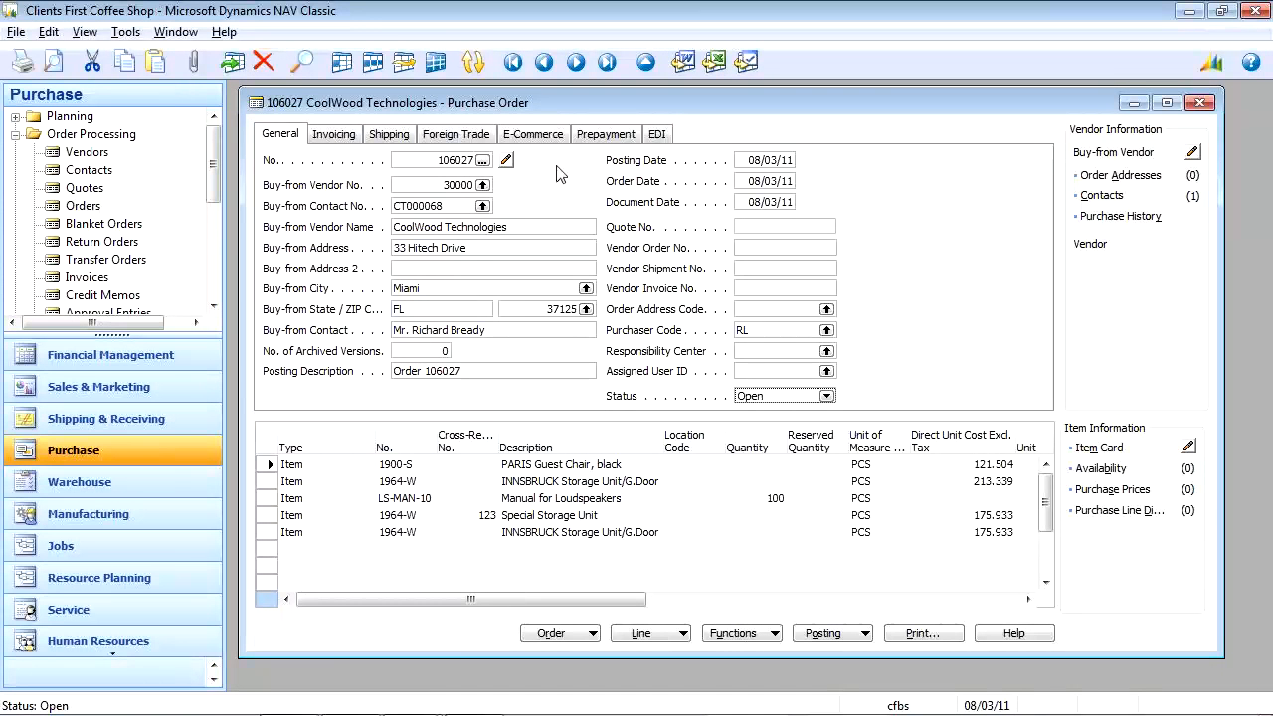
click(624, 133)
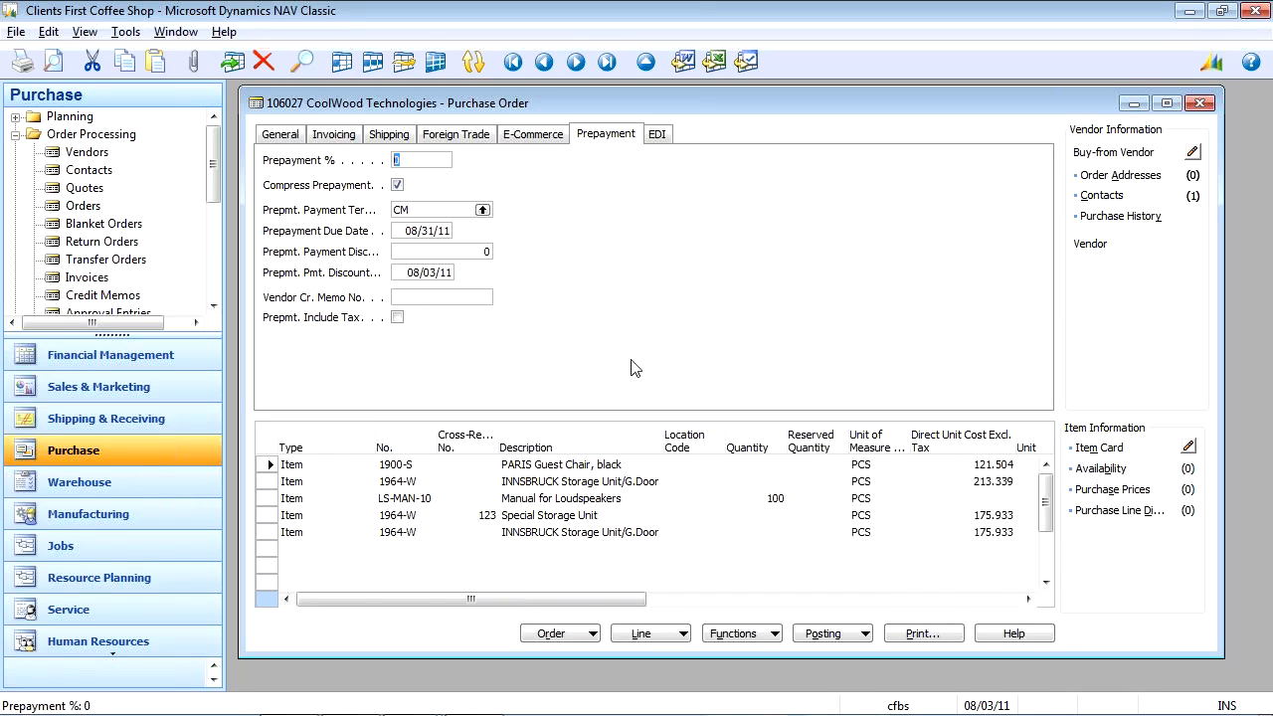
Show the Prepayment %, Prepmt. Line Amount Excl. Tax and Prepmt. Amt. Inv. Excl. Tax columns in the purchase order lines.
drag(603, 599, 1015, 603)
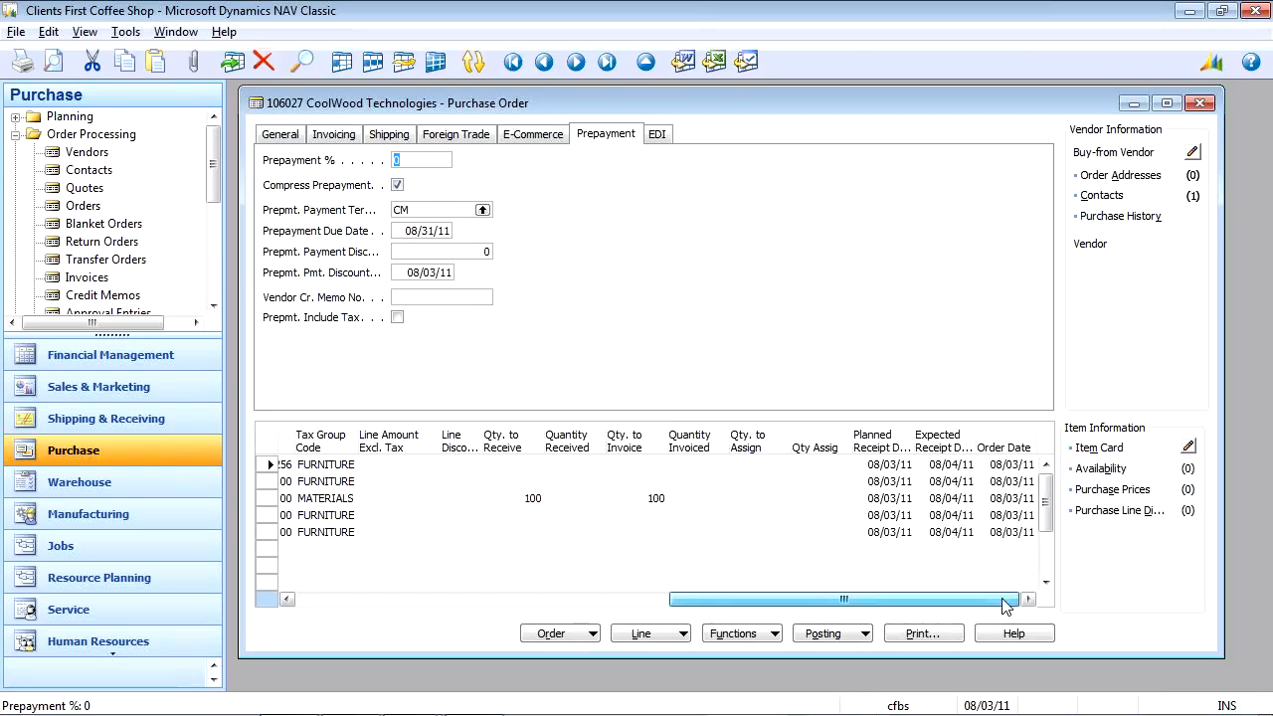
right_click(527, 464)
click(625, 636)
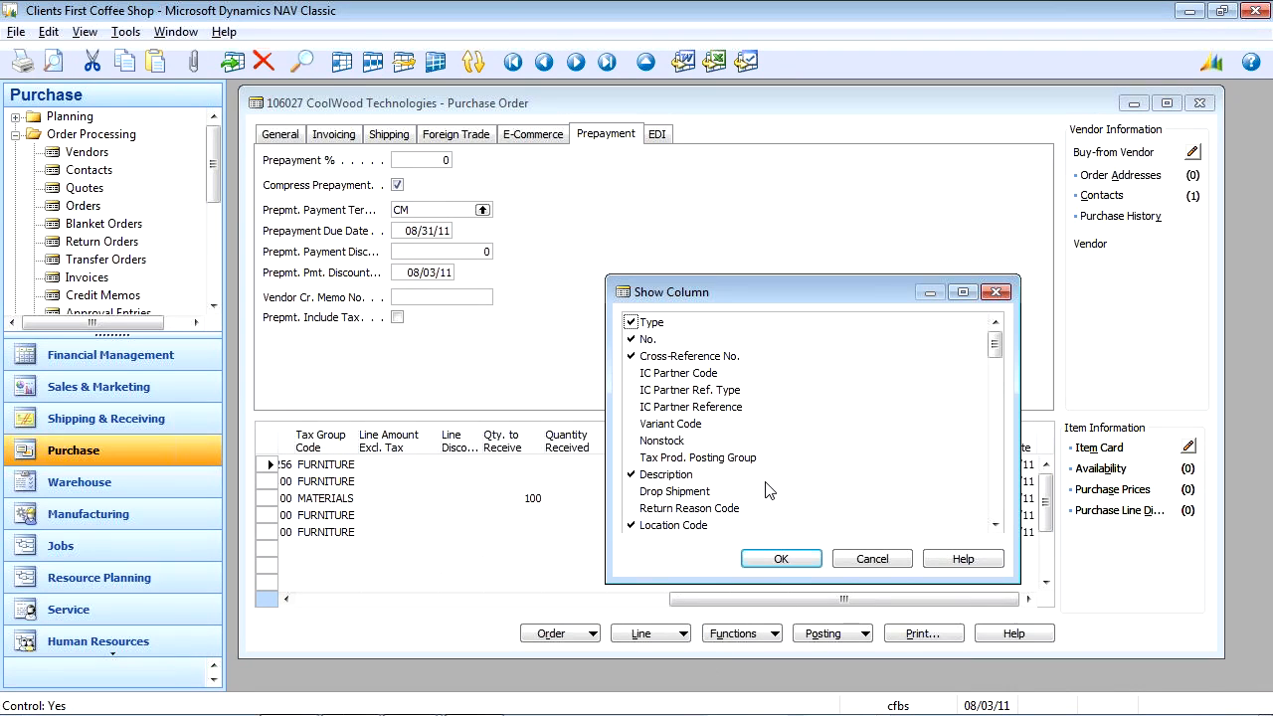
scroll(771, 481, down, 5)
click(631, 525)
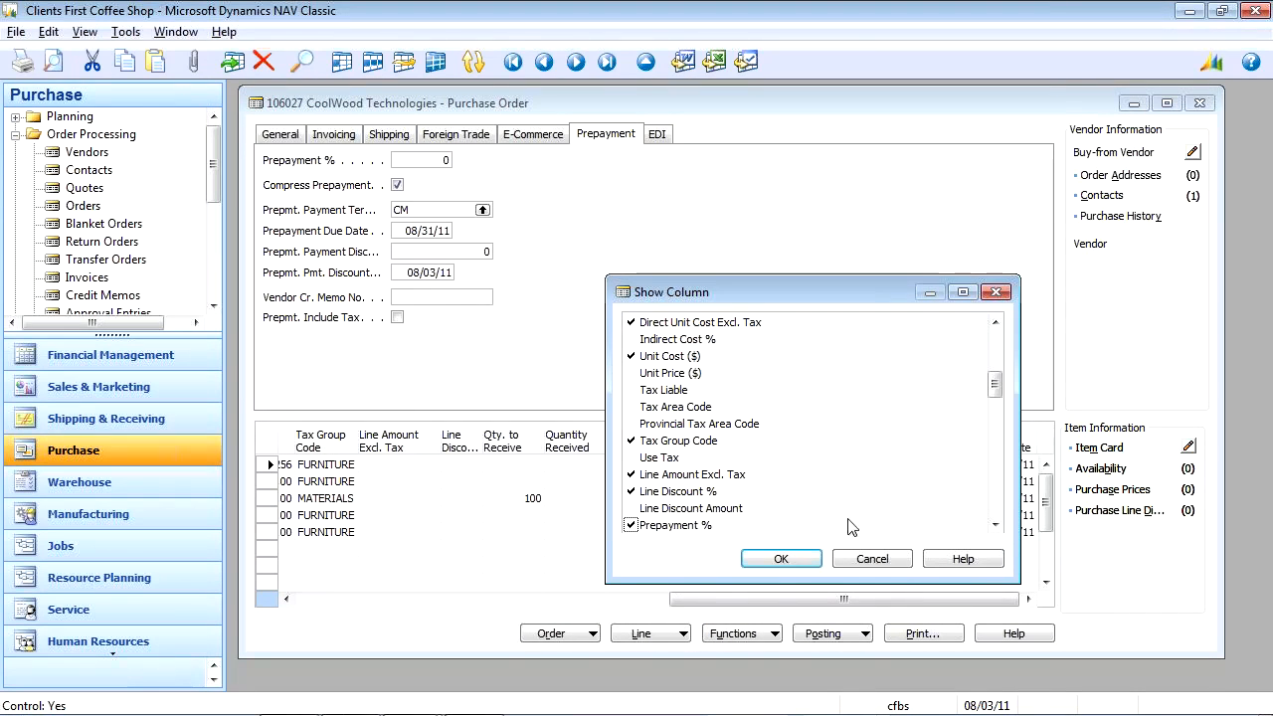
click(995, 525)
click(995, 526)
click(995, 525)
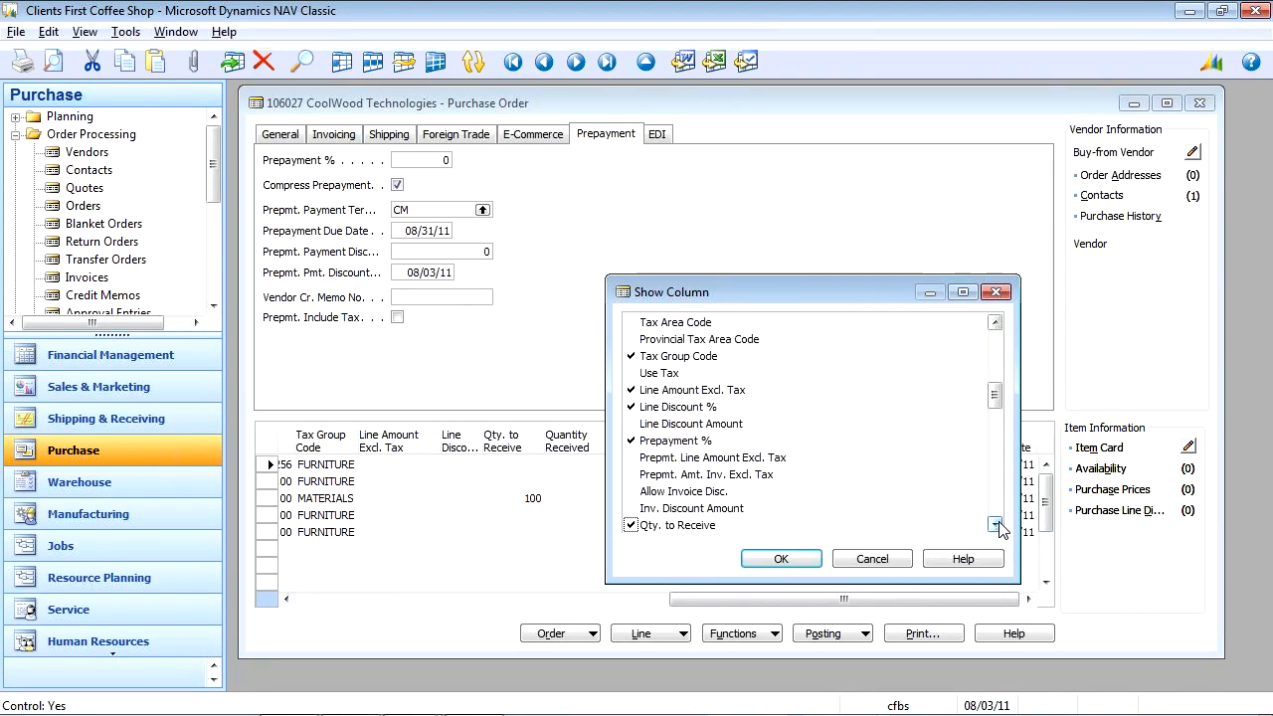
click(631, 458)
click(630, 474)
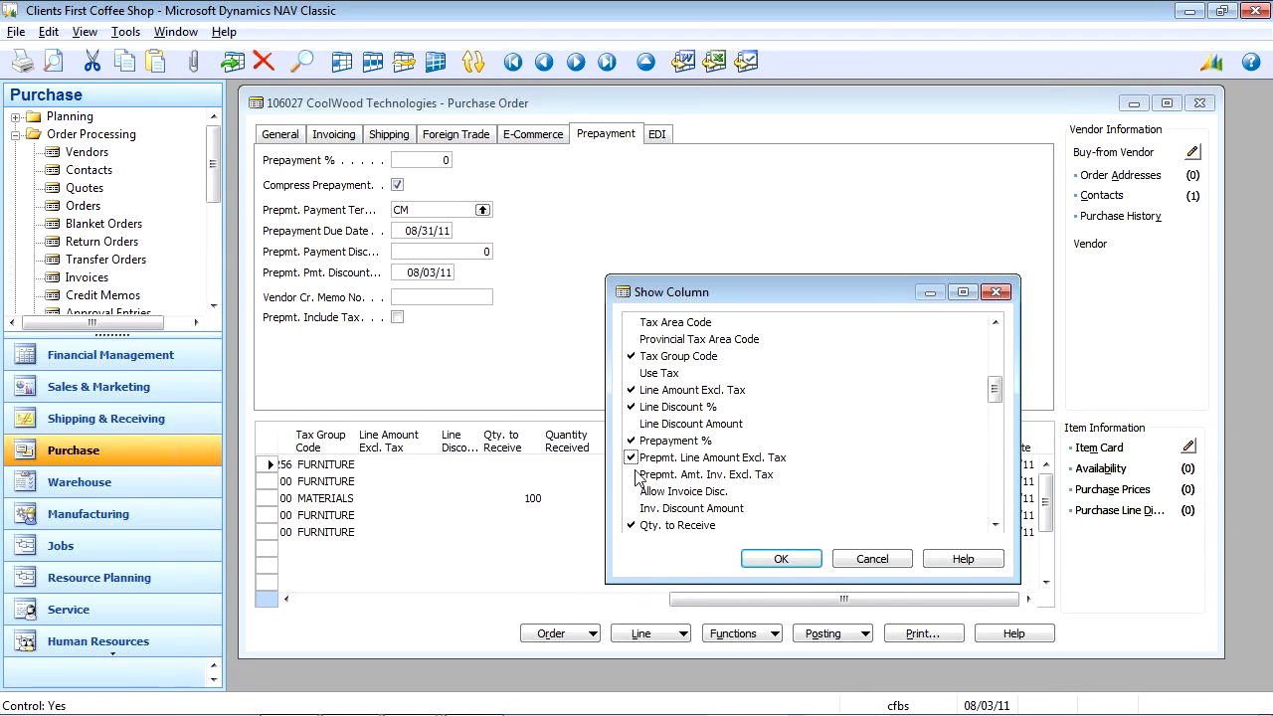
click(782, 560)
Set the prepayment percentage of the second order line to 50 and review the options for posting a prepayment invoice.
click(521, 483)
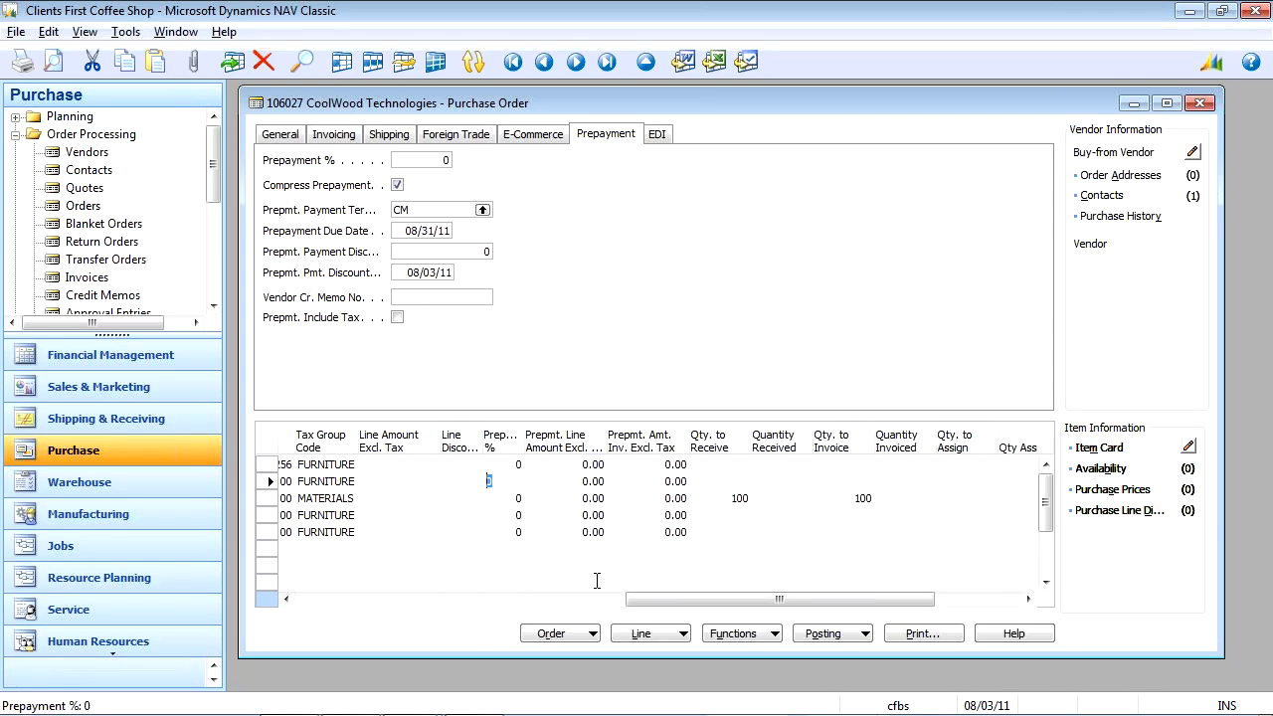
key(Tab)
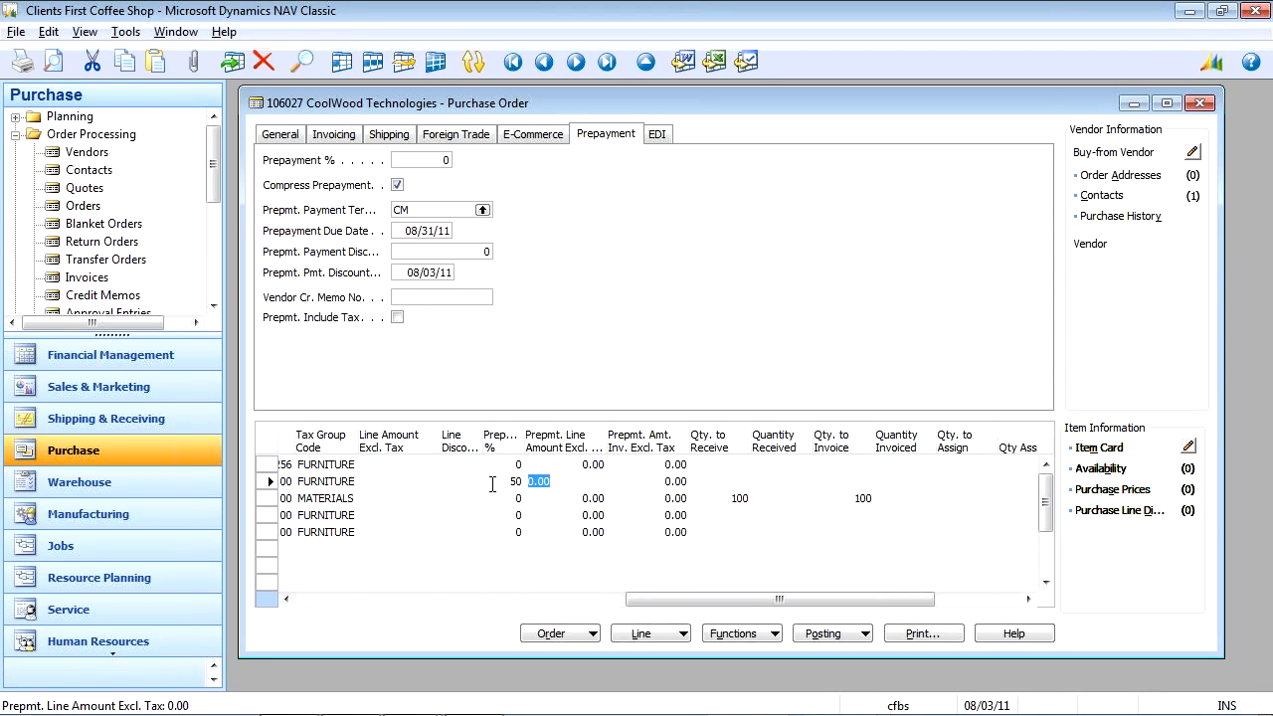
click(758, 634)
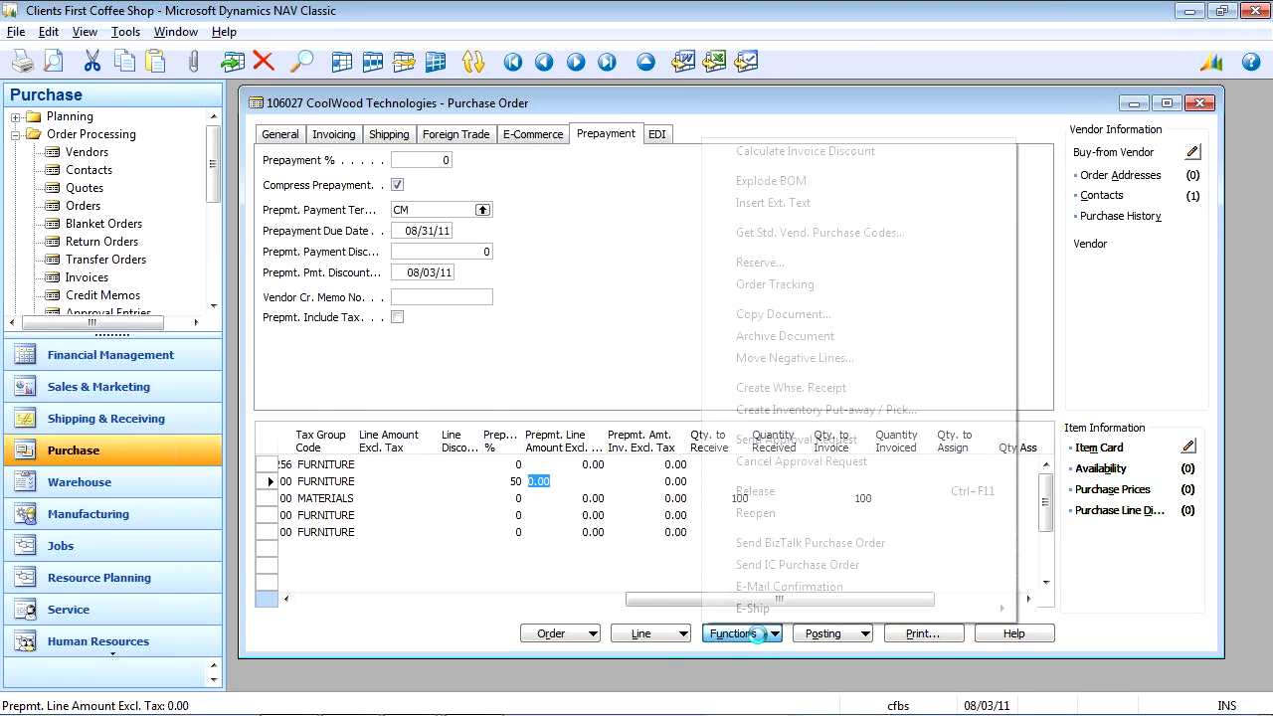
click(823, 634)
mouse_move(853, 615)
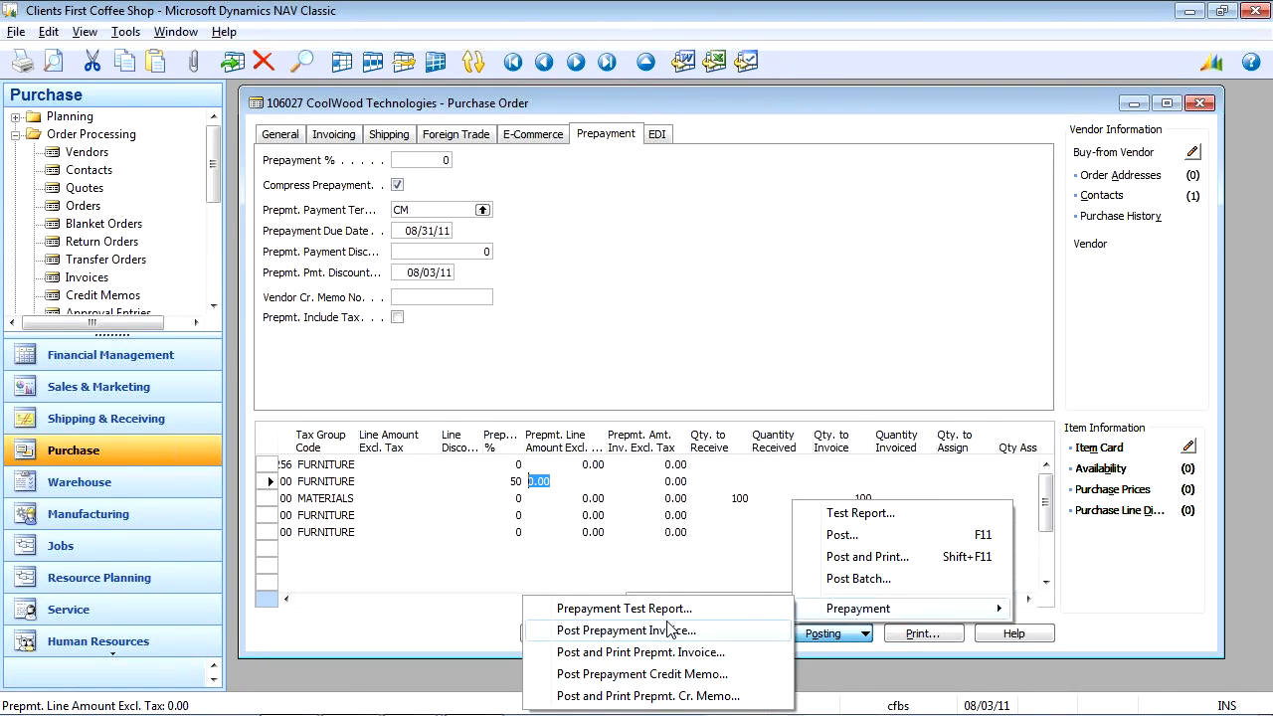
click(315, 631)
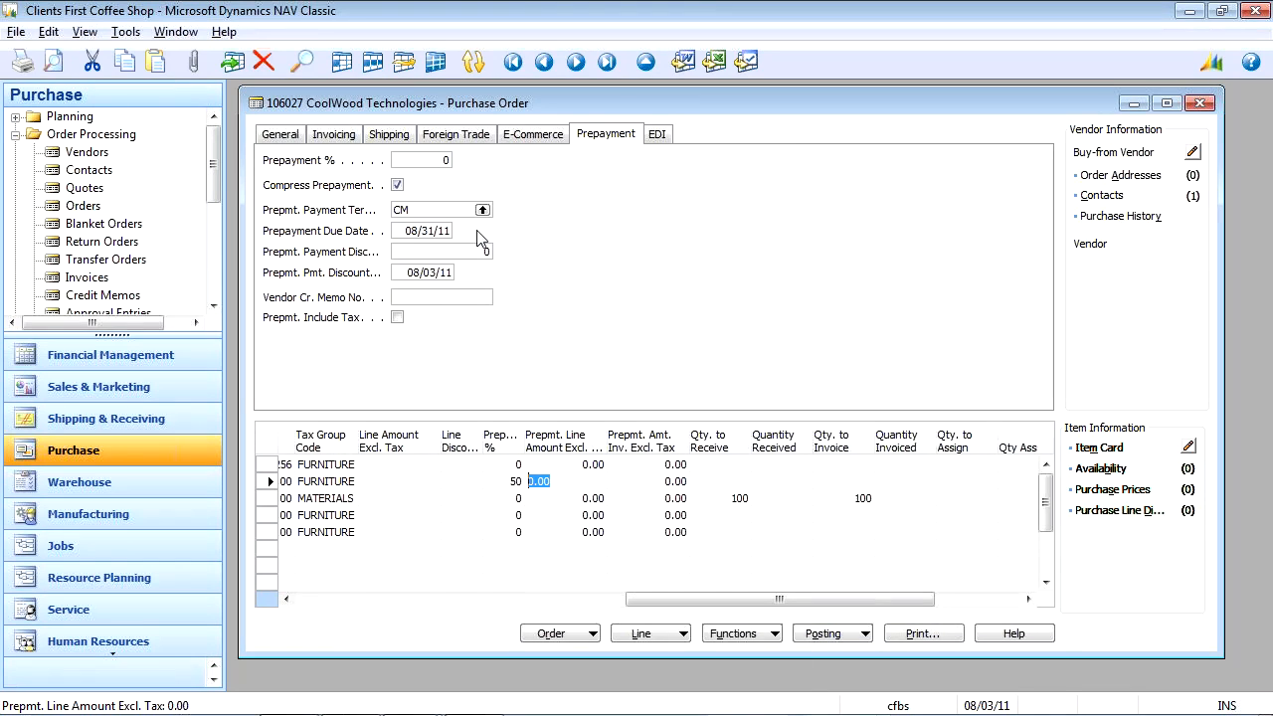
Release the CoolWood Technologies purchase order from its general header view and look over the functions for reopening it.
click(281, 140)
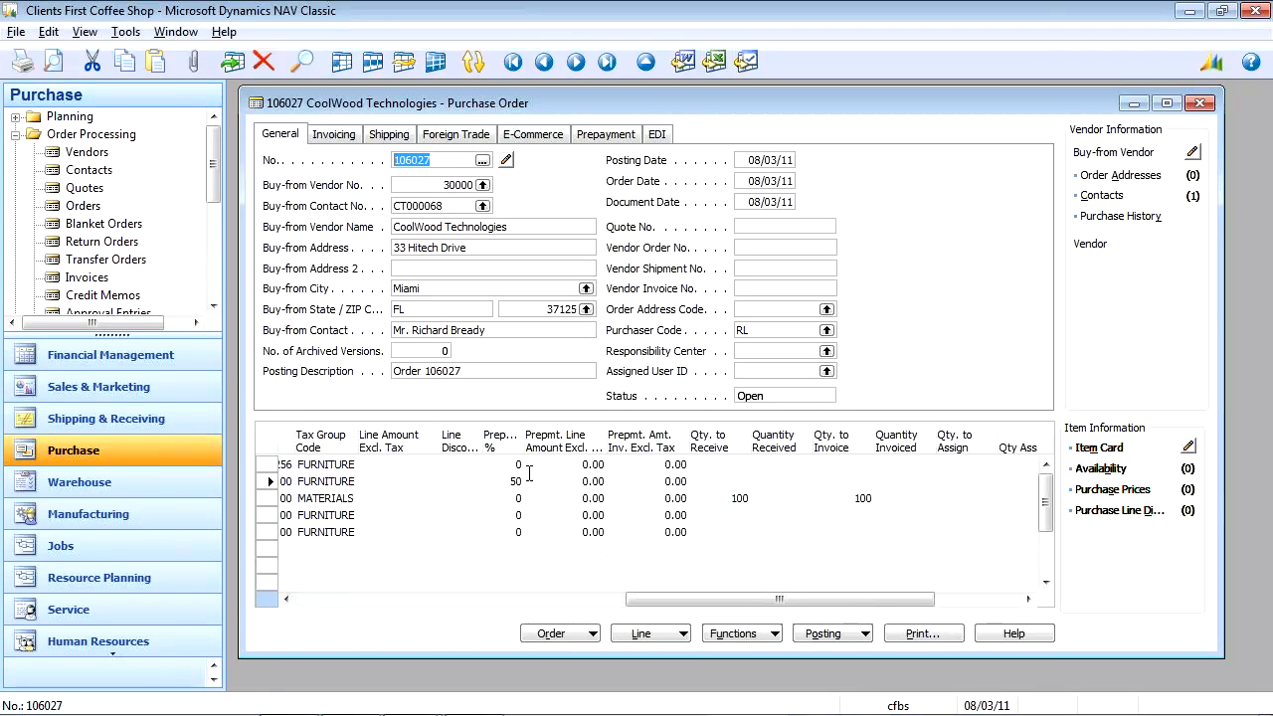
key(alt+Tab)
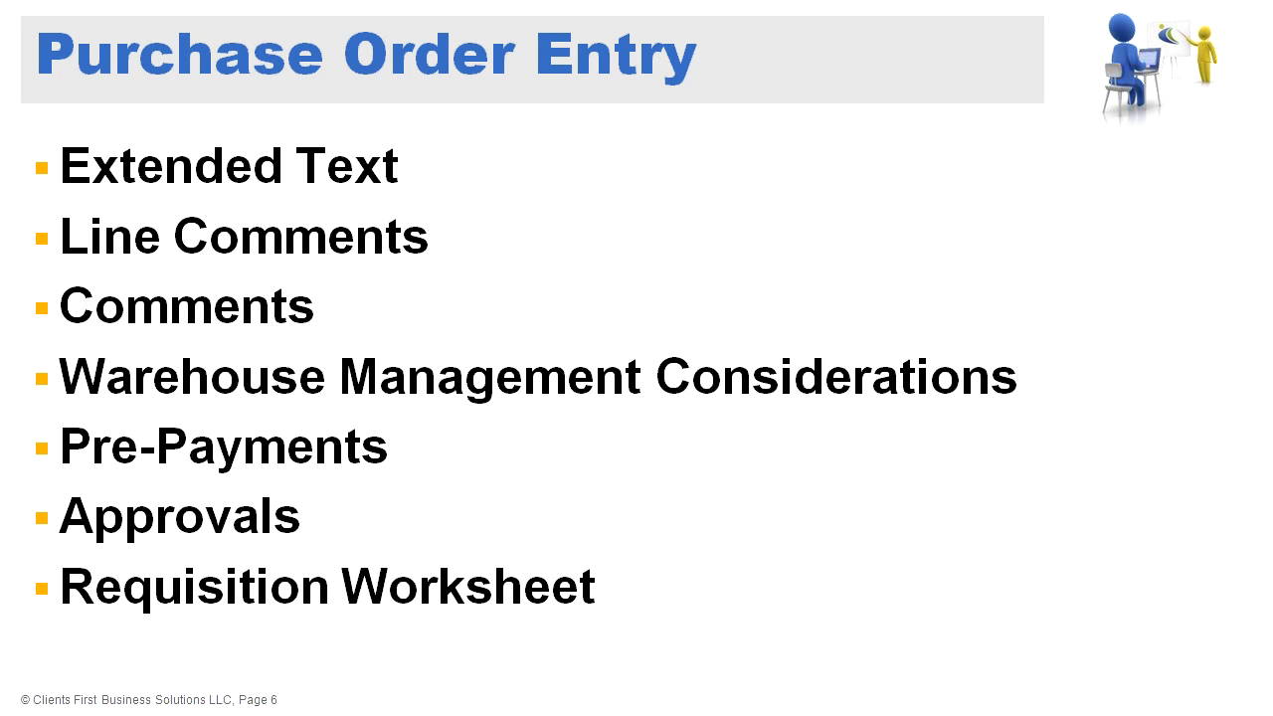
key(alt+Tab)
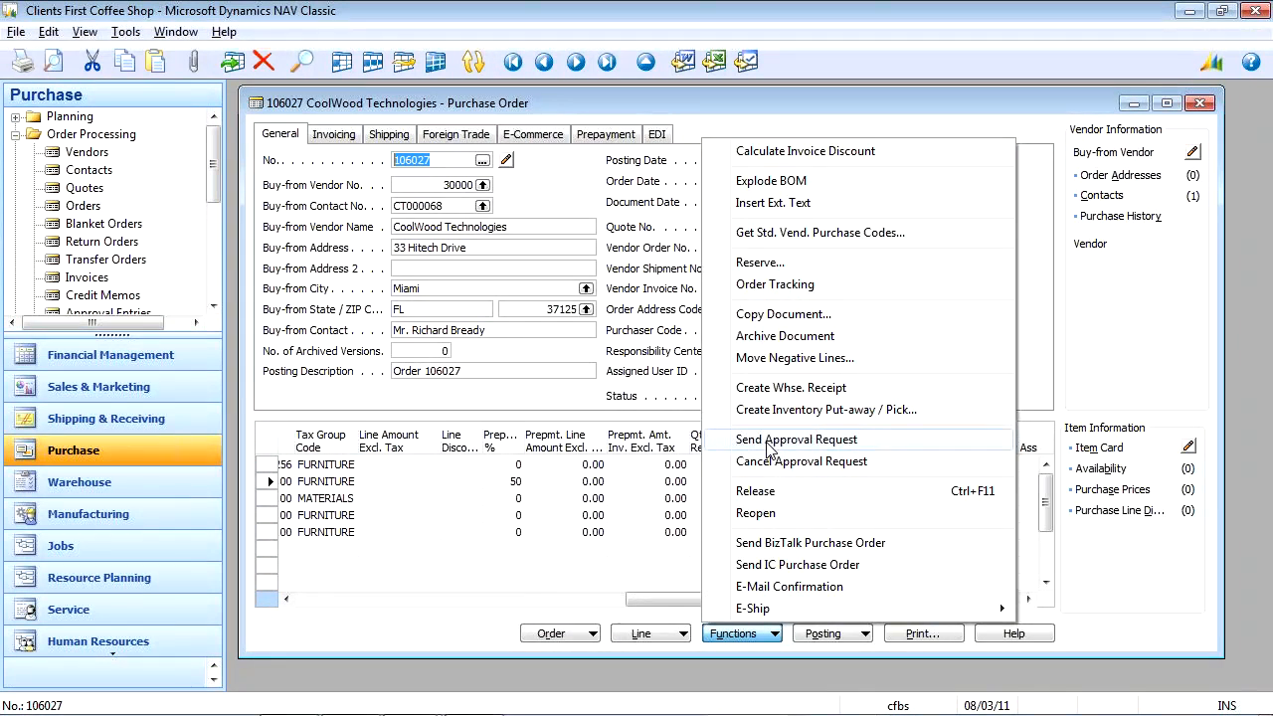
click(786, 491)
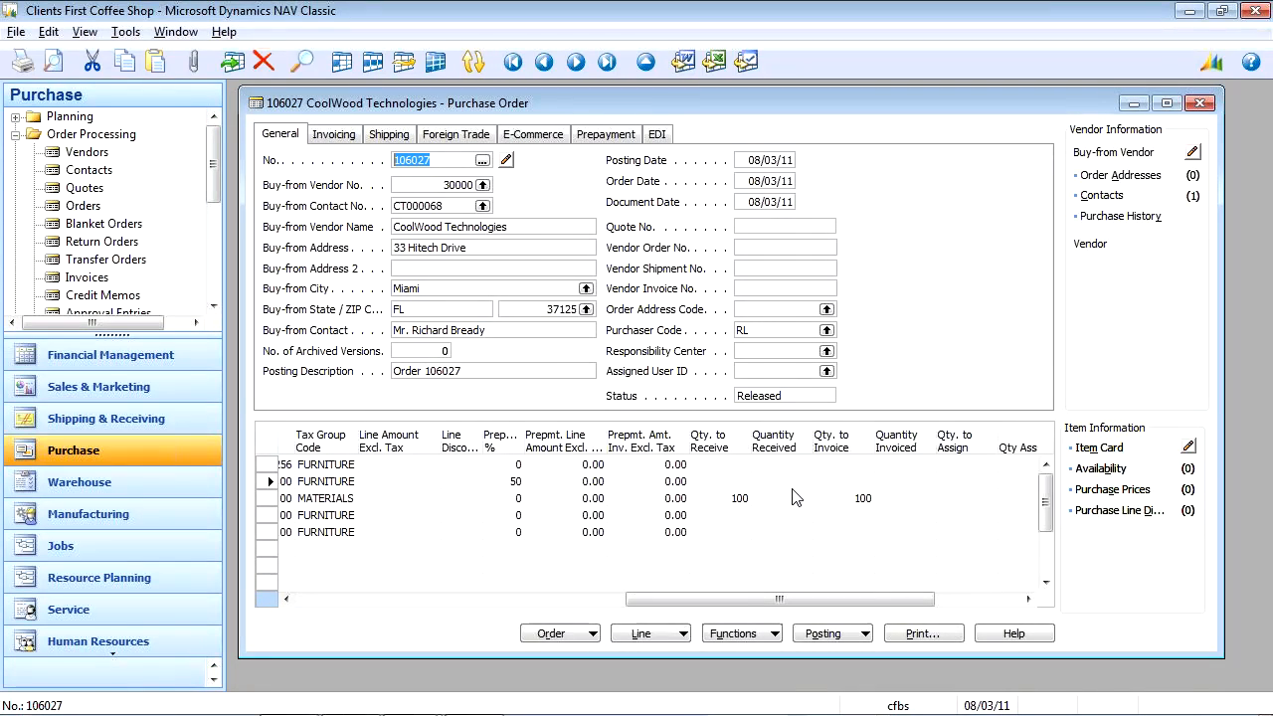
click(717, 637)
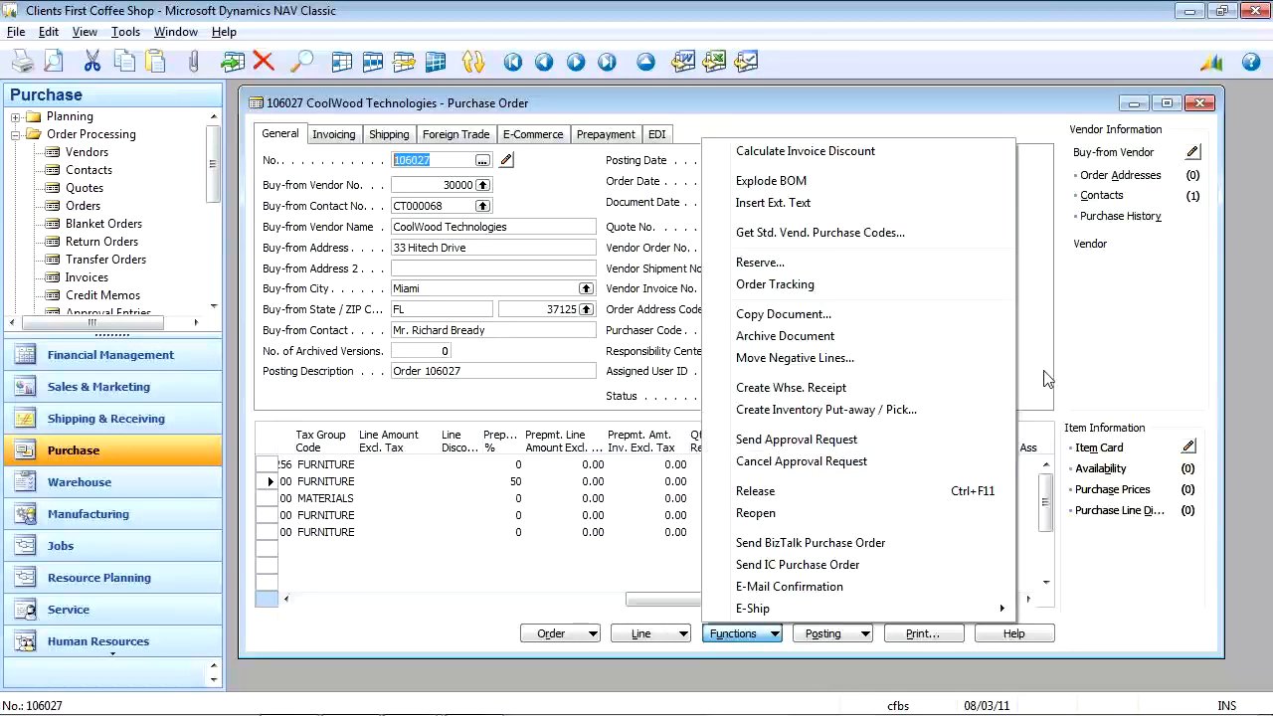
click(985, 491)
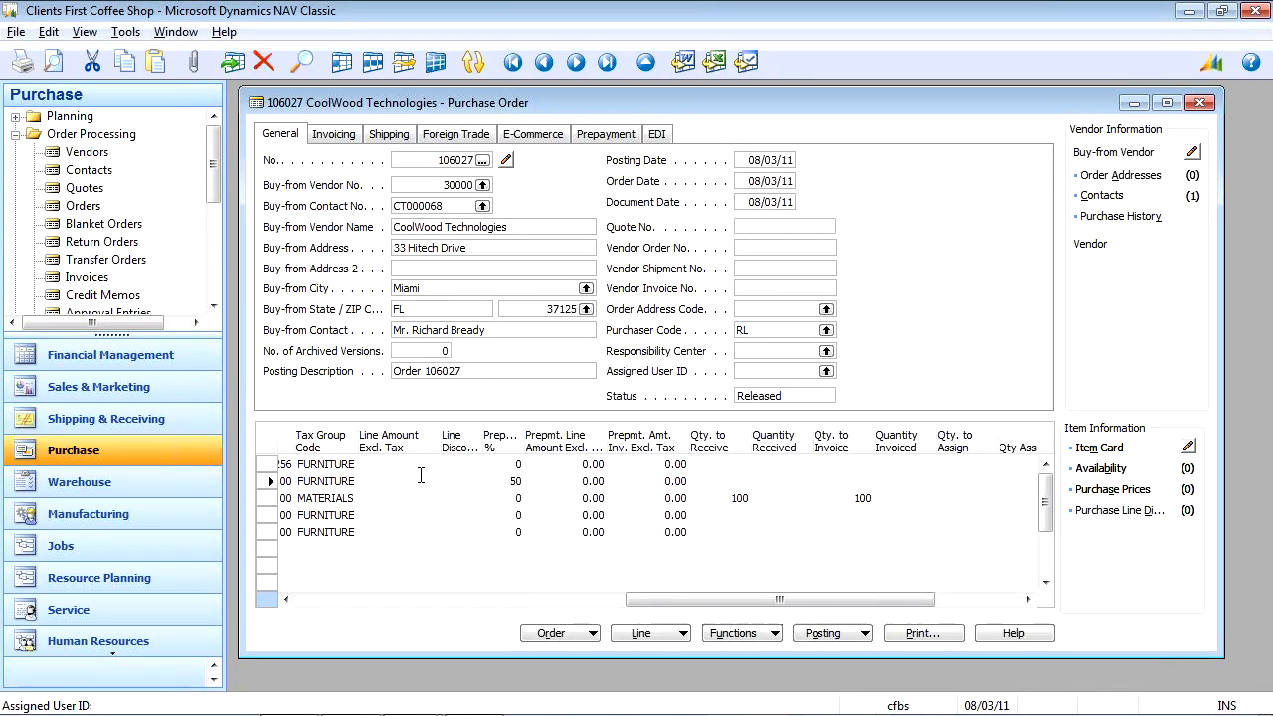
Look over the approval entries in the purchase navigation list and glance at the Purchase Order Entry slide before returning to the order.
drag(214, 168, 218, 202)
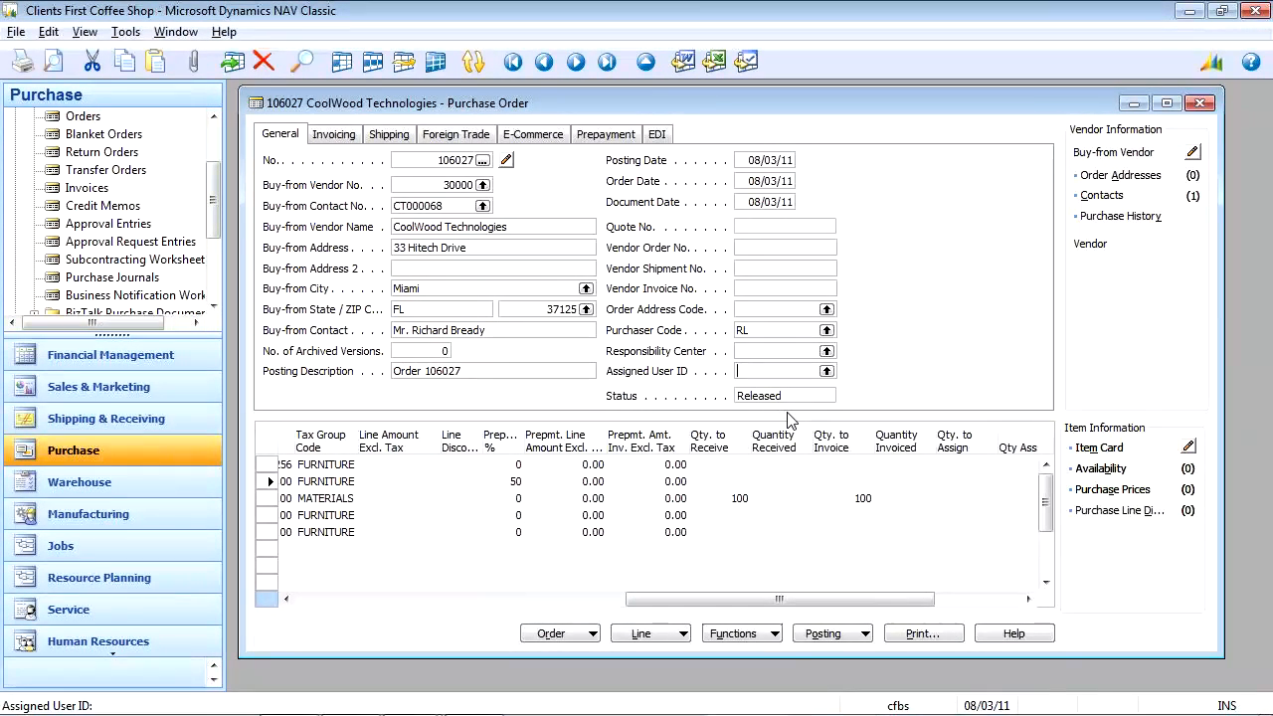
key(alt+Tab)
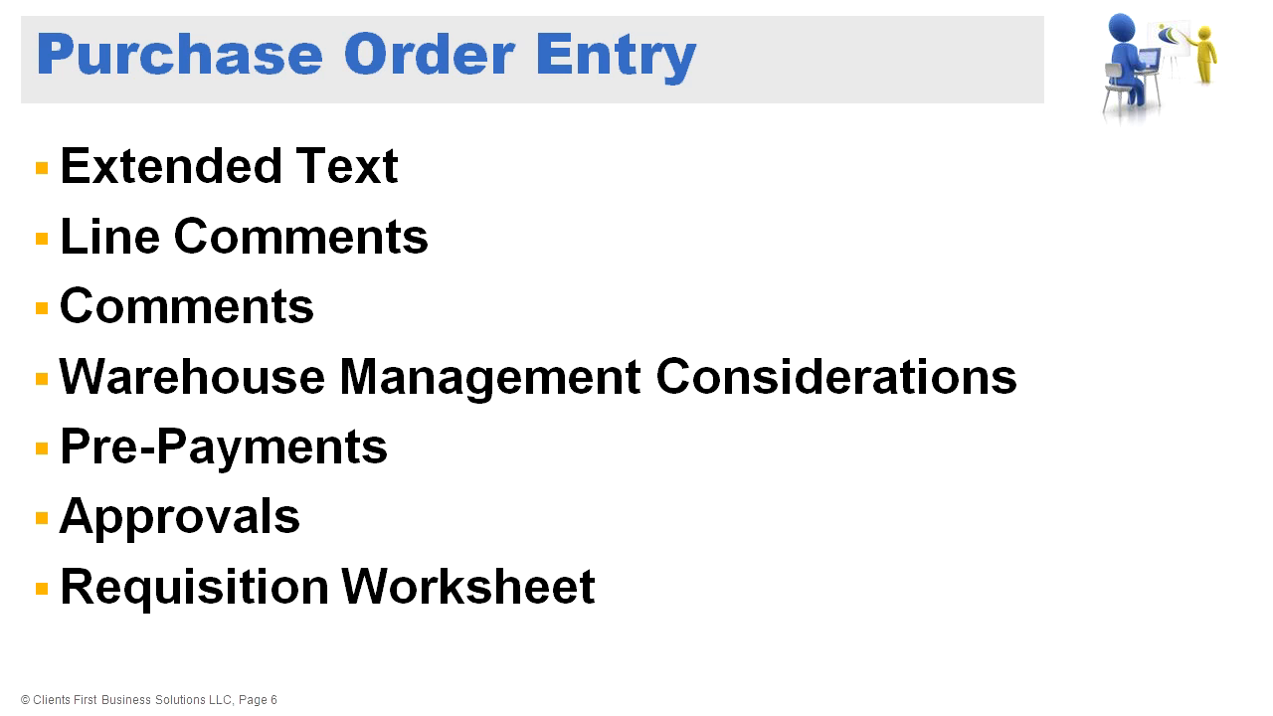
key(alt+Tab)
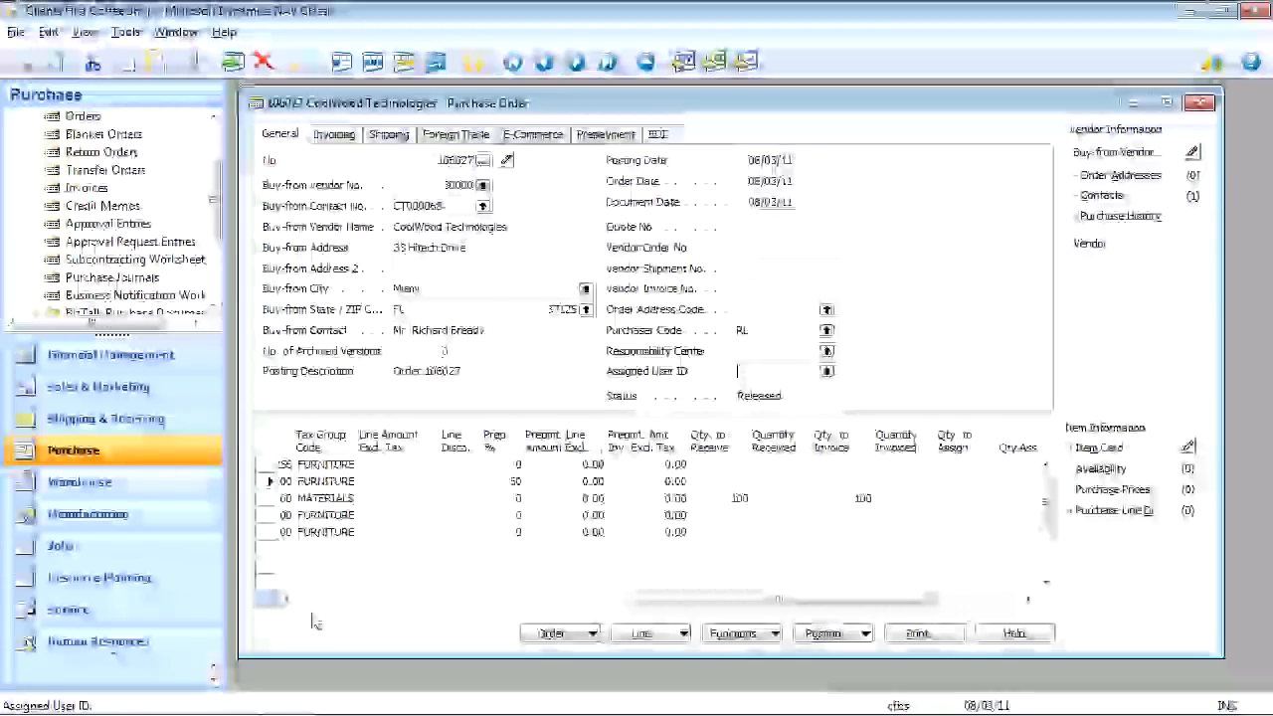
Set the reordering policy of the second order line's item to Maximum Qty. on its item card, reviewing the other policies and planning fields.
click(1102, 447)
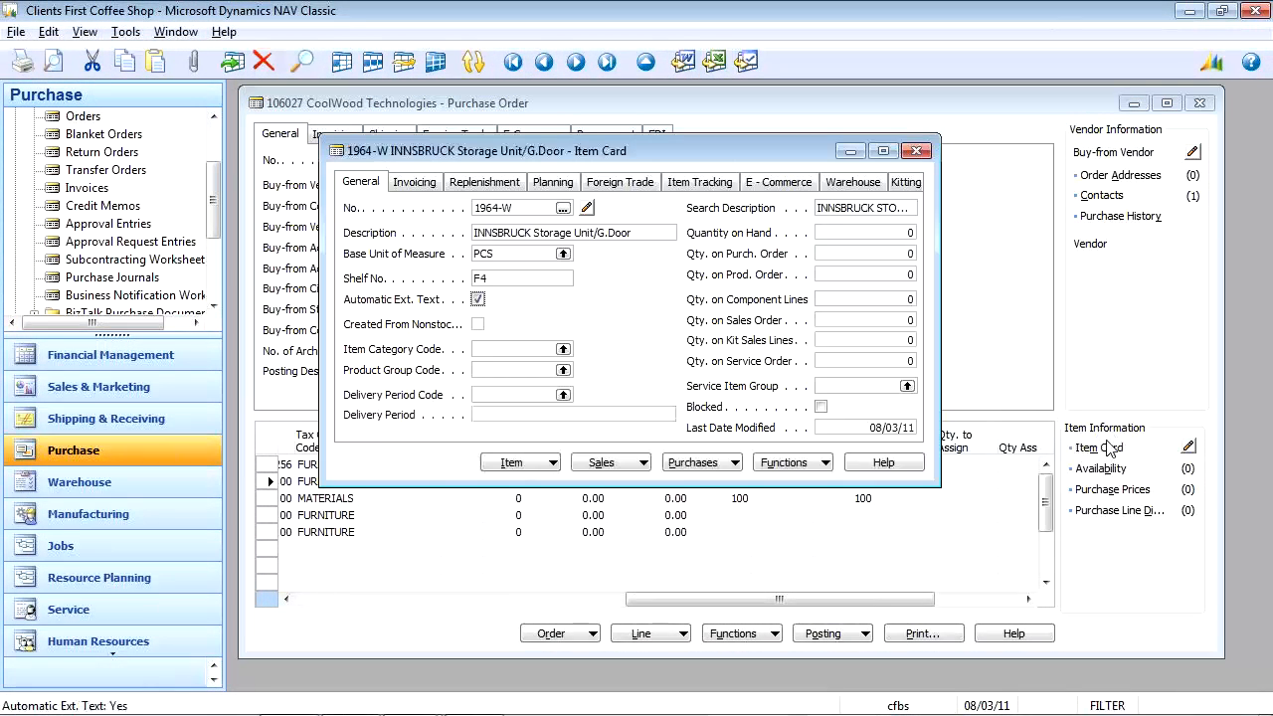
click(573, 188)
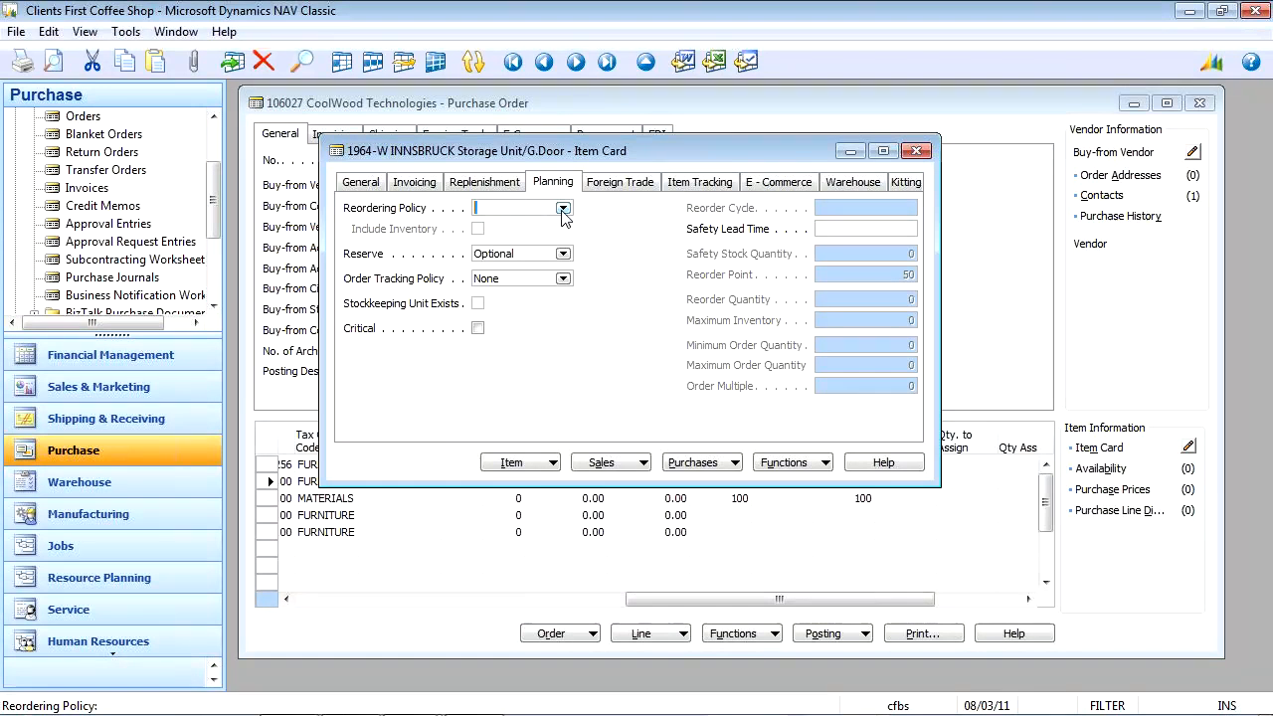
click(563, 207)
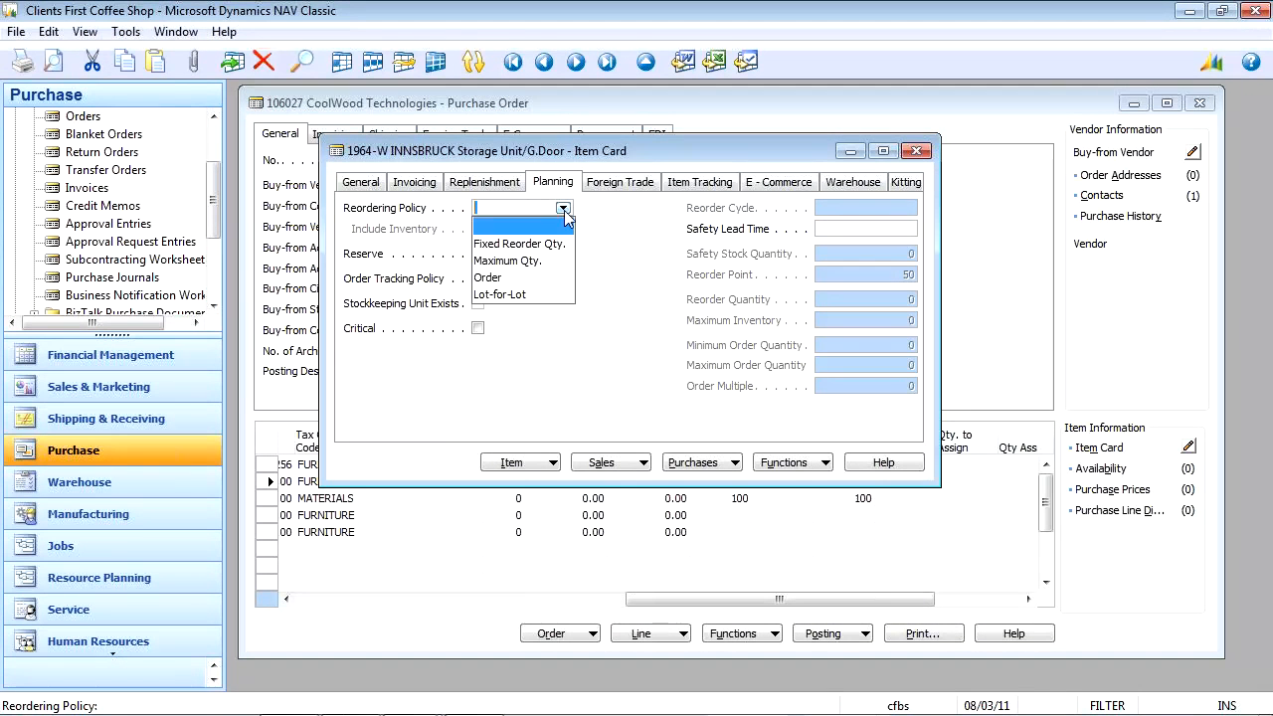
click(509, 260)
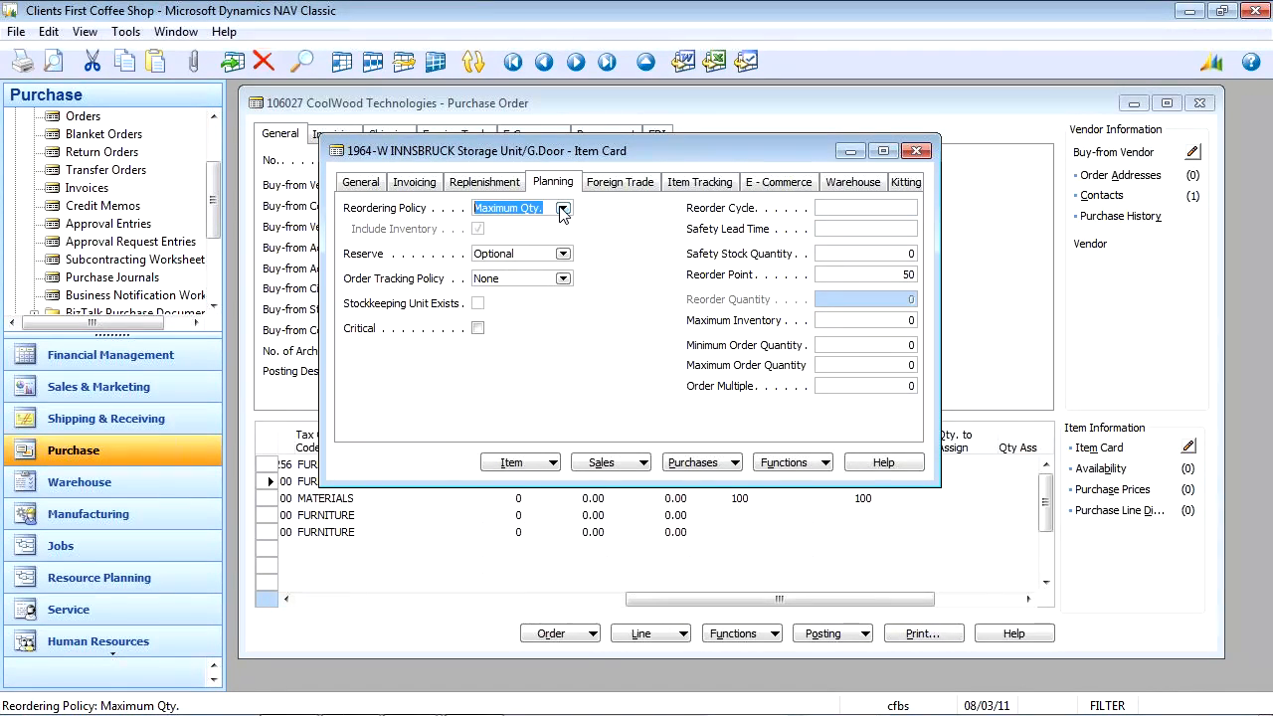
click(562, 211)
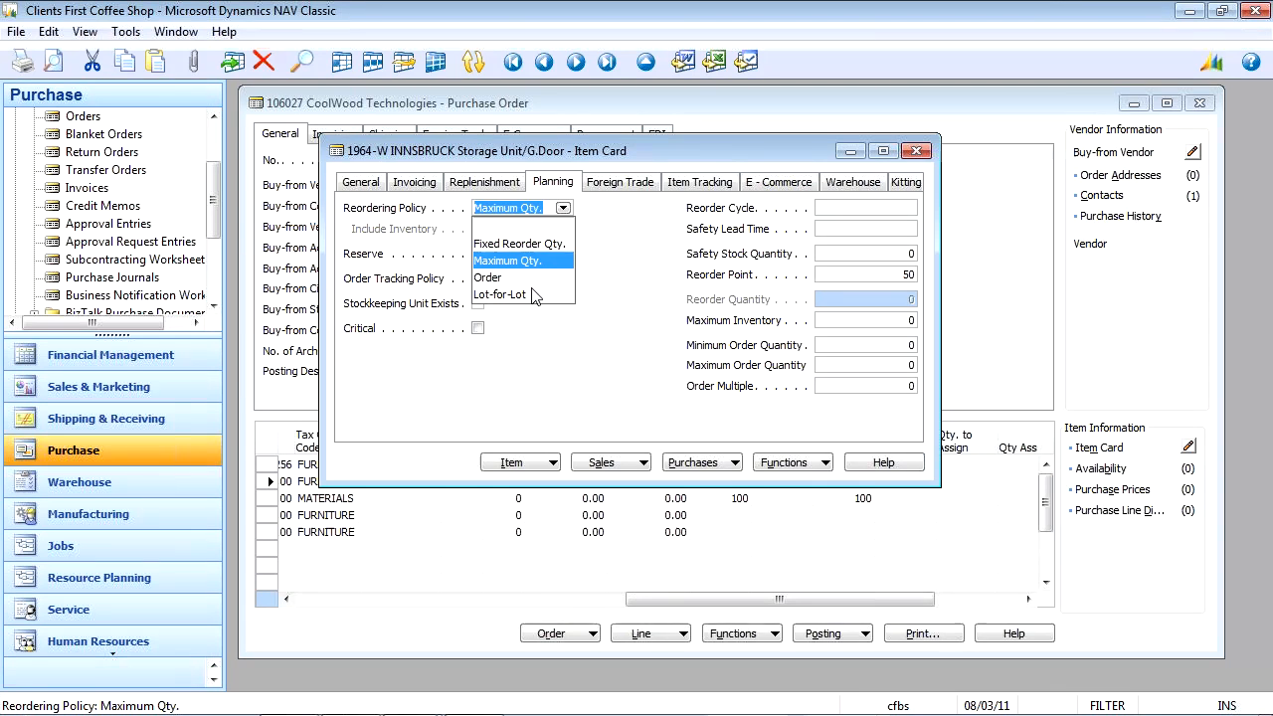
click(709, 323)
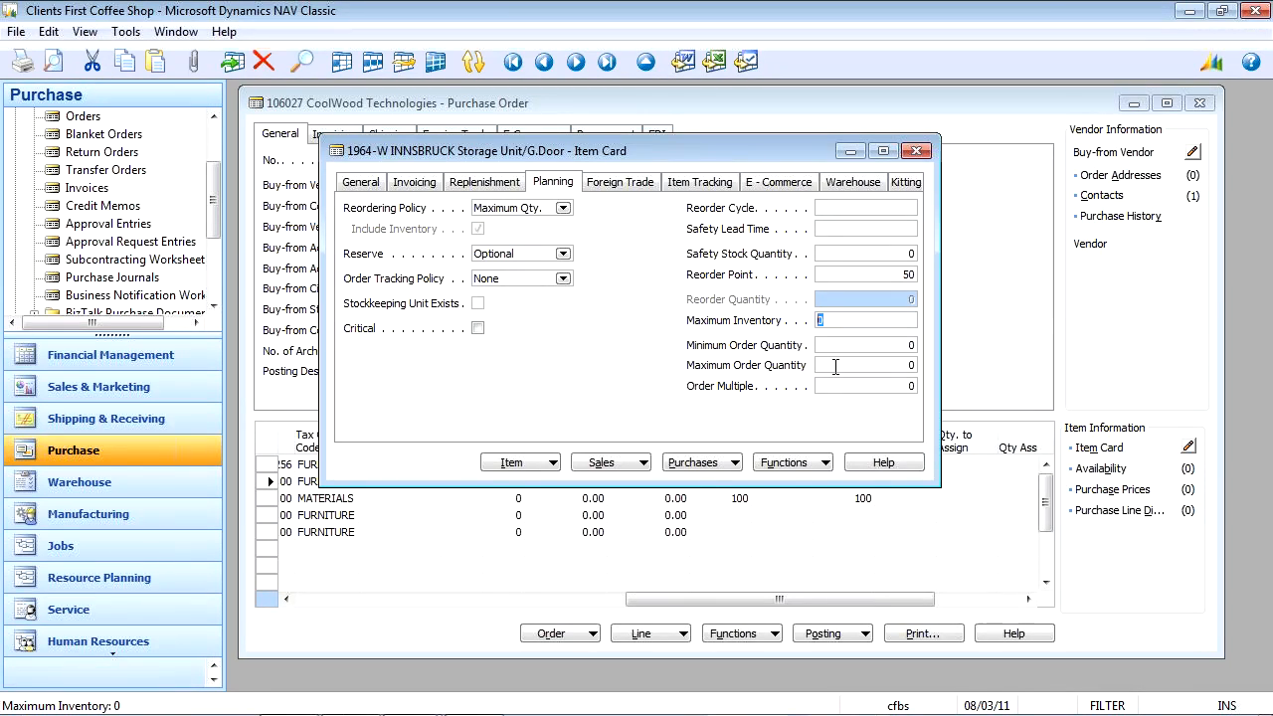
click(917, 152)
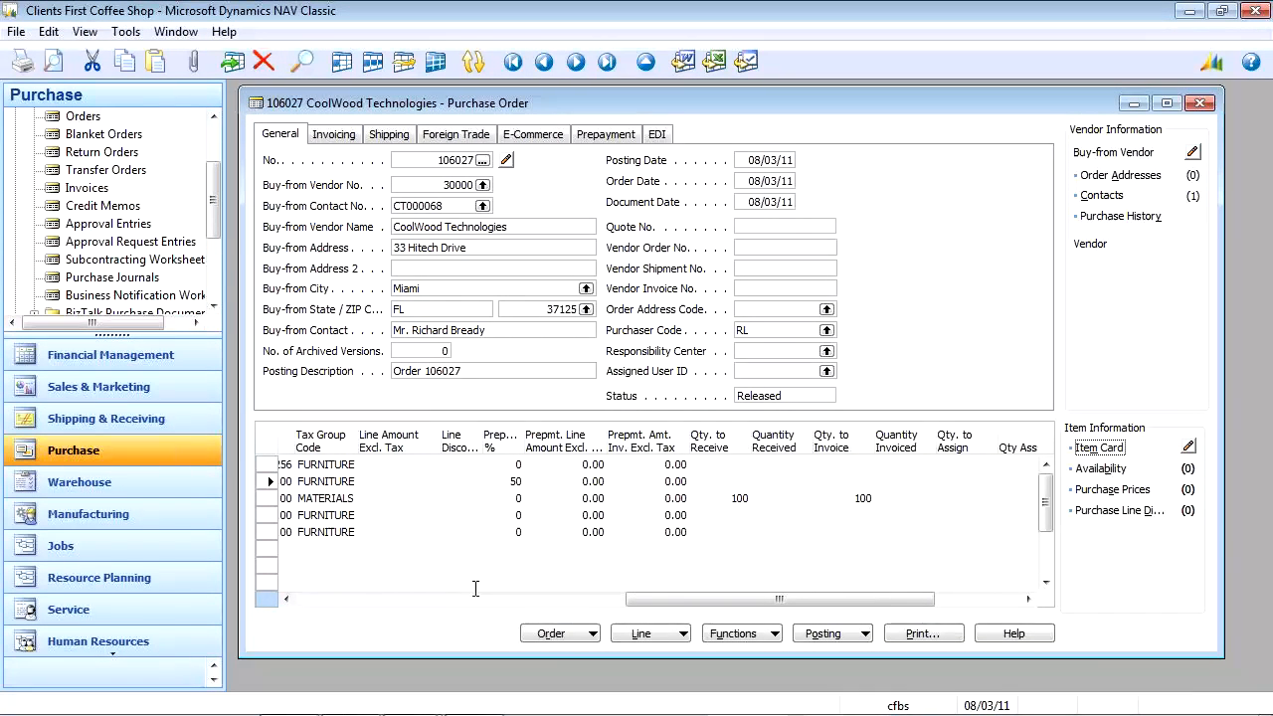
View the item numbers and descriptions of the order lines and switch to the PowerPoint slide show to advance past the Purchase Order Entry slide.
drag(685, 597, 298, 609)
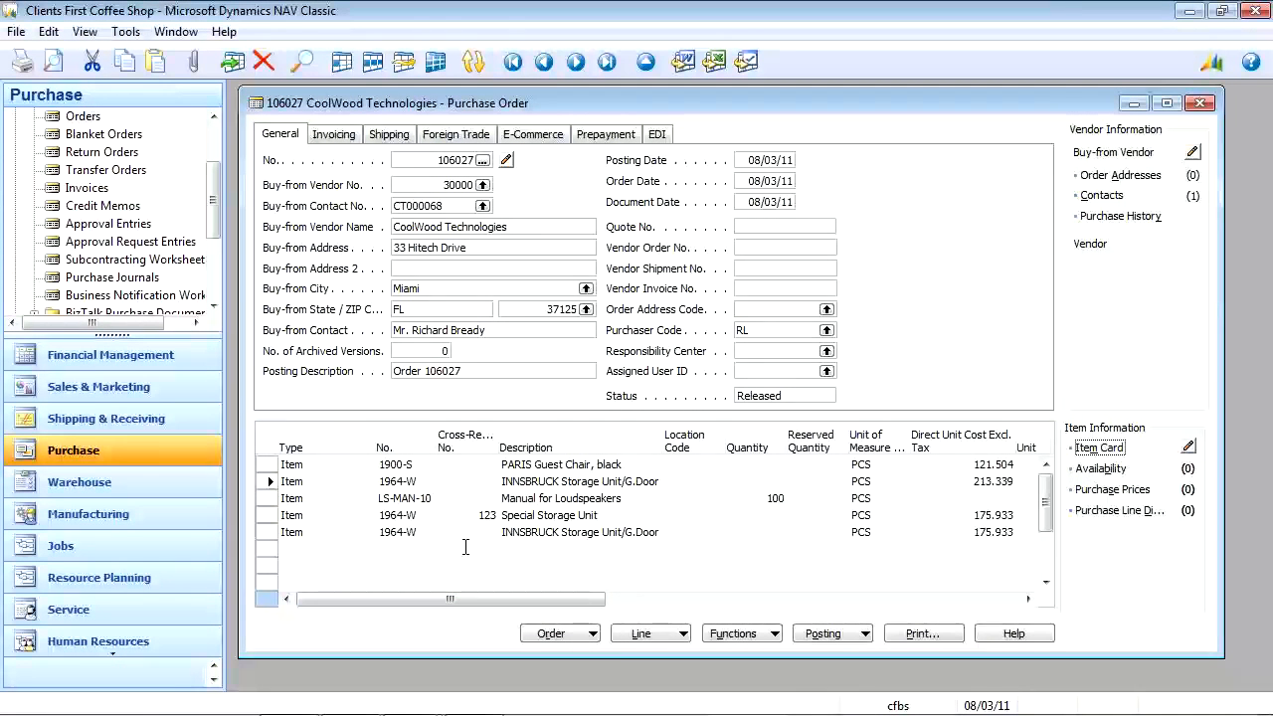
key(alt+Tab)
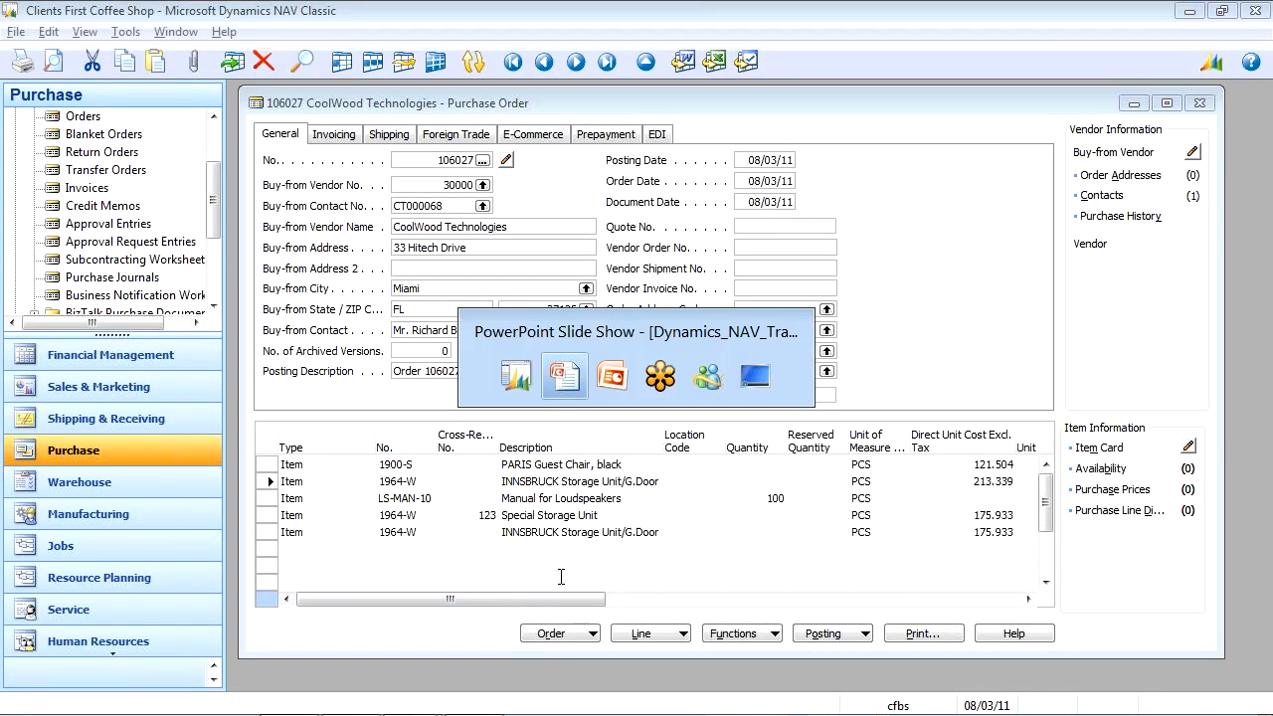
click(562, 587)
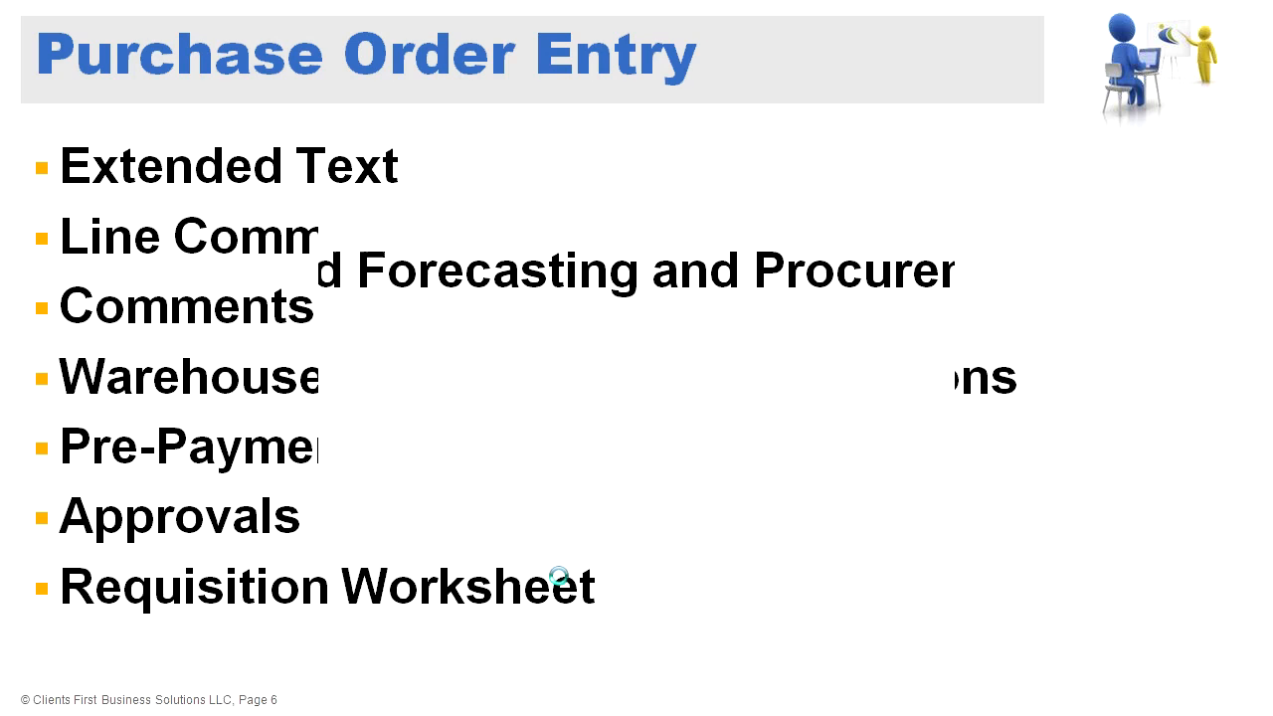